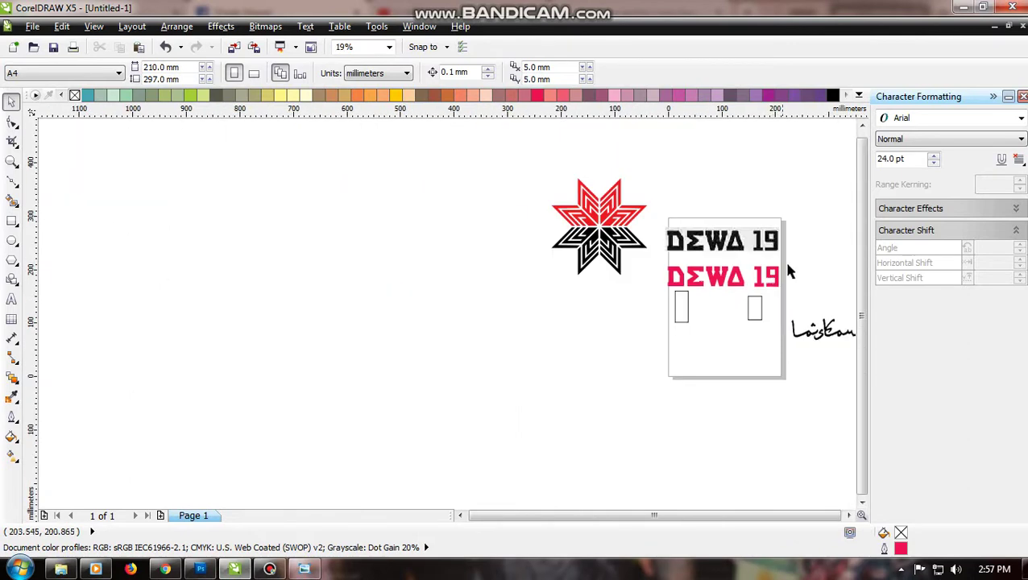
# Group the six pink DEWA 19 letters and move the group off the page, beneath the star emblem
pyautogui.scroll(2, 787, 271)
pyautogui.click(775, 271)
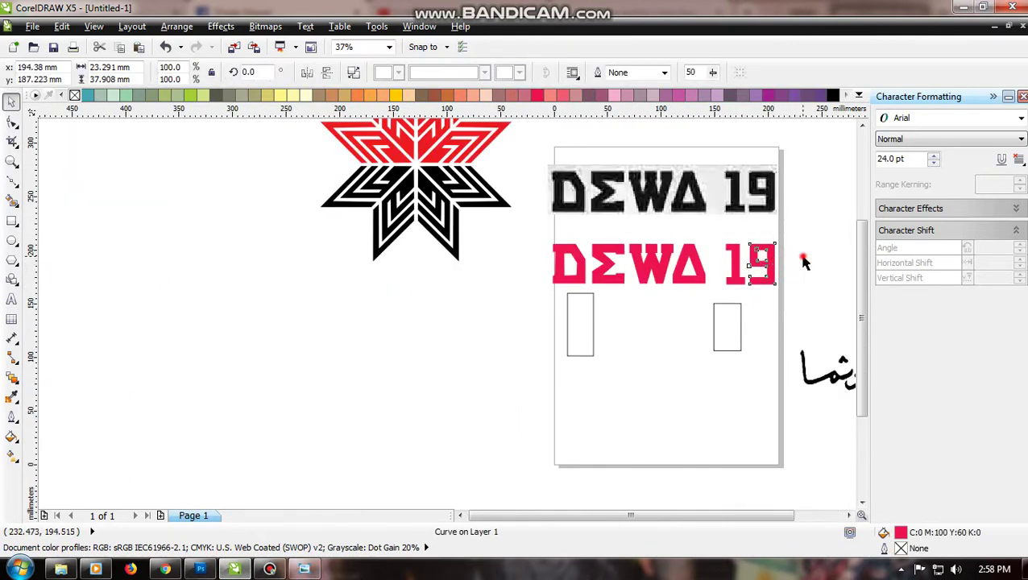
pyautogui.moveTo(805, 230); pyautogui.dragTo(541, 305)
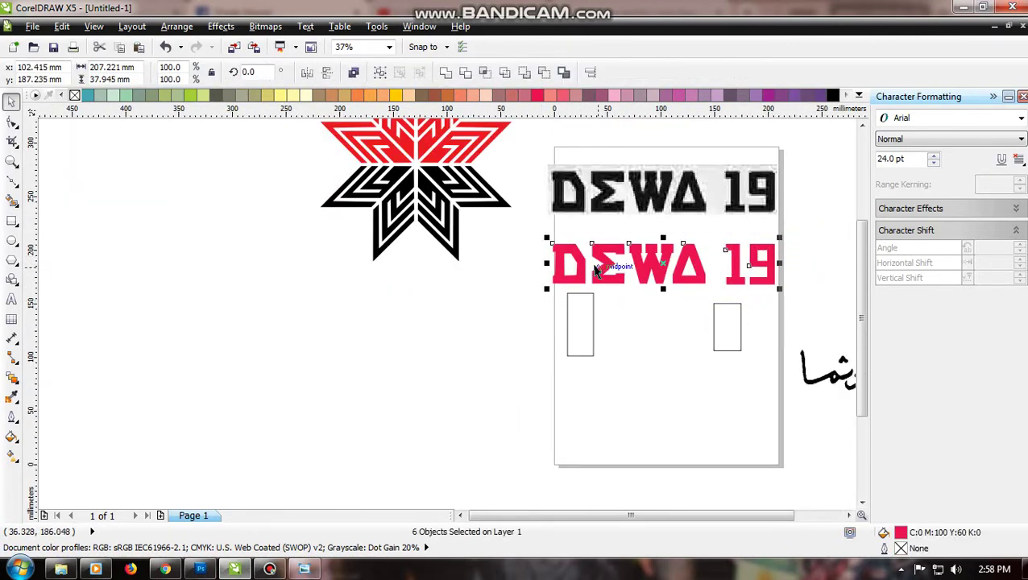
pyautogui.hotkey('ctrl', 'g')
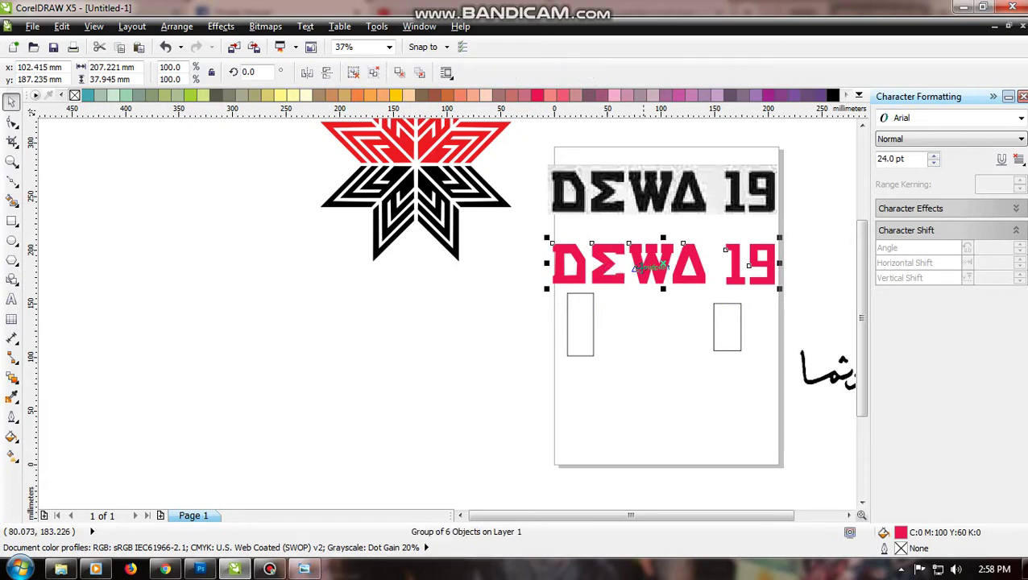
pyautogui.moveTo(651, 266); pyautogui.dragTo(397, 333)
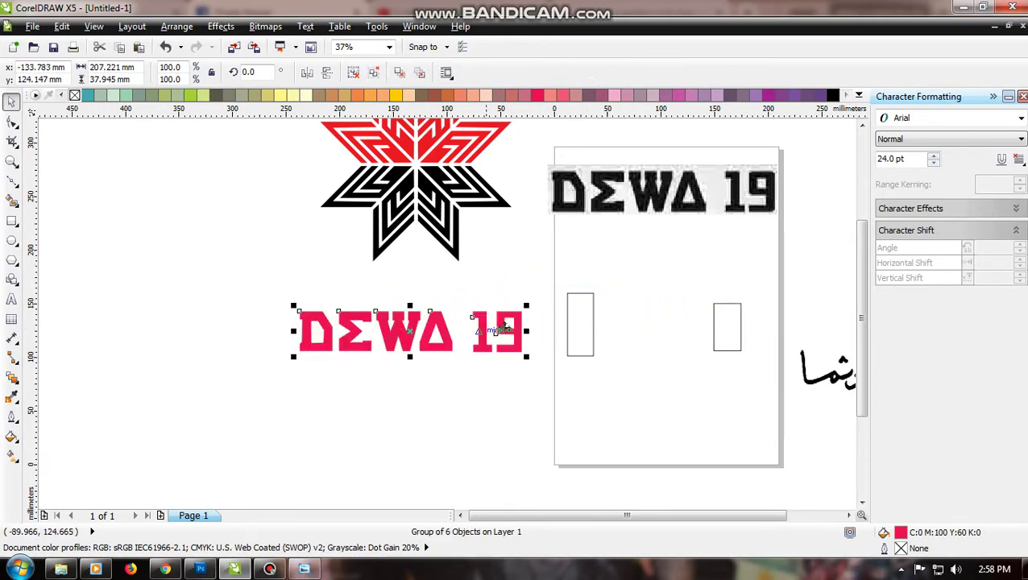
# Delete the black DEWA 19 reference bitmap and move the calligraphy bitmap onto the page
pyautogui.click(660, 204)
pyautogui.press('Delete')
pyautogui.moveTo(813, 369); pyautogui.dragTo(620, 205)
pyautogui.scroll(4, 621, 205)
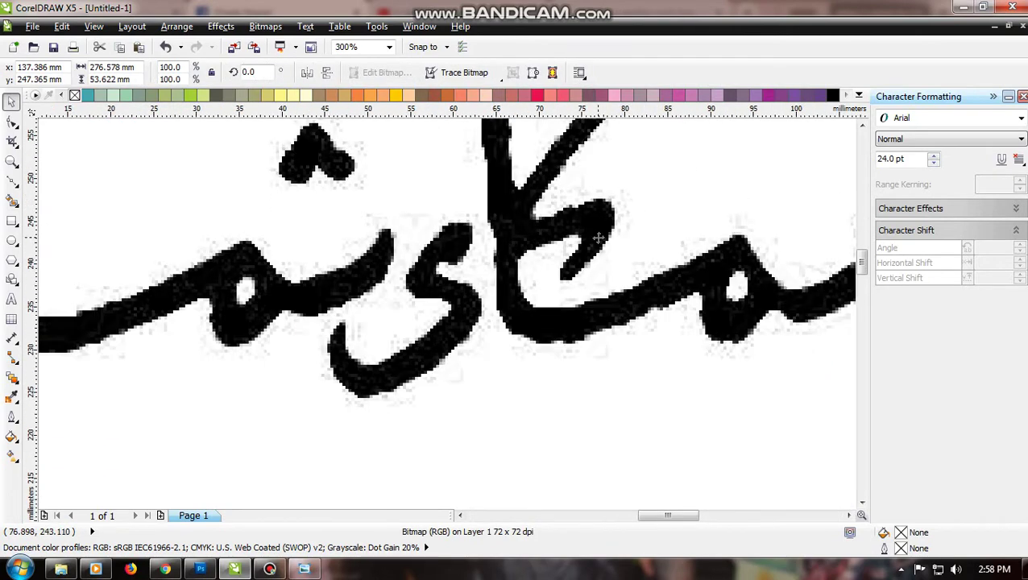
pyautogui.scroll(-4, 662, 233)
pyautogui.scroll(2, 801, 226)
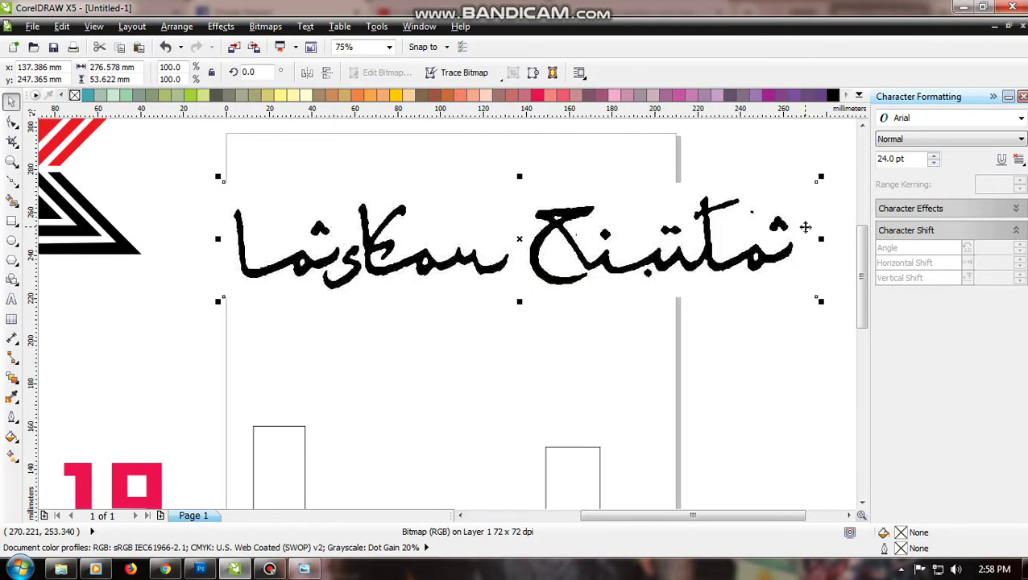
# Scale the calligraphy bitmap down proportionally to about 154.6 mm wide and centre it across the upper part of the page
pyautogui.moveTo(820, 179); pyautogui.dragTo(557, 222)
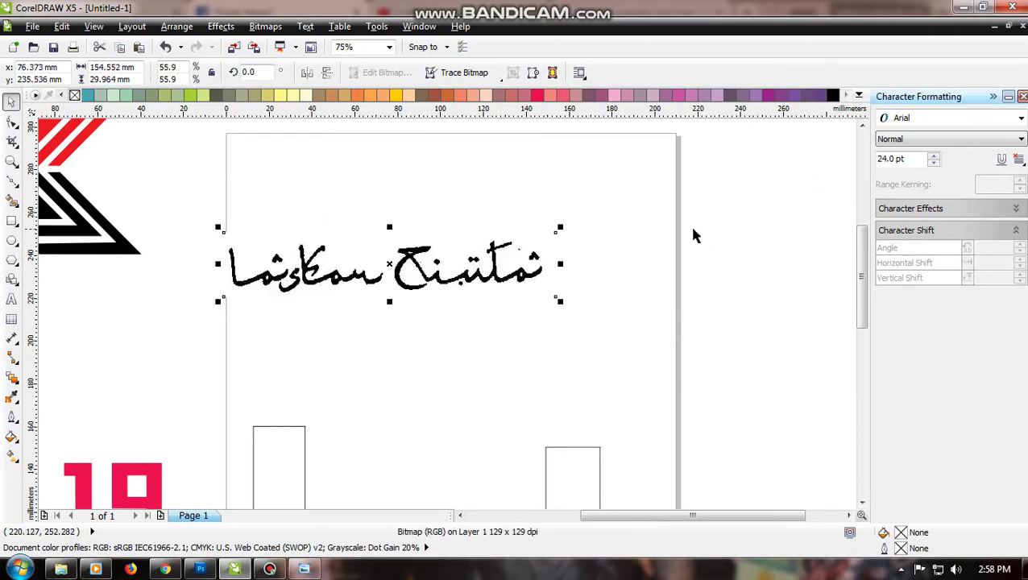
pyautogui.moveTo(508, 263); pyautogui.dragTo(568, 248)
pyautogui.scroll(4, 435, 248)
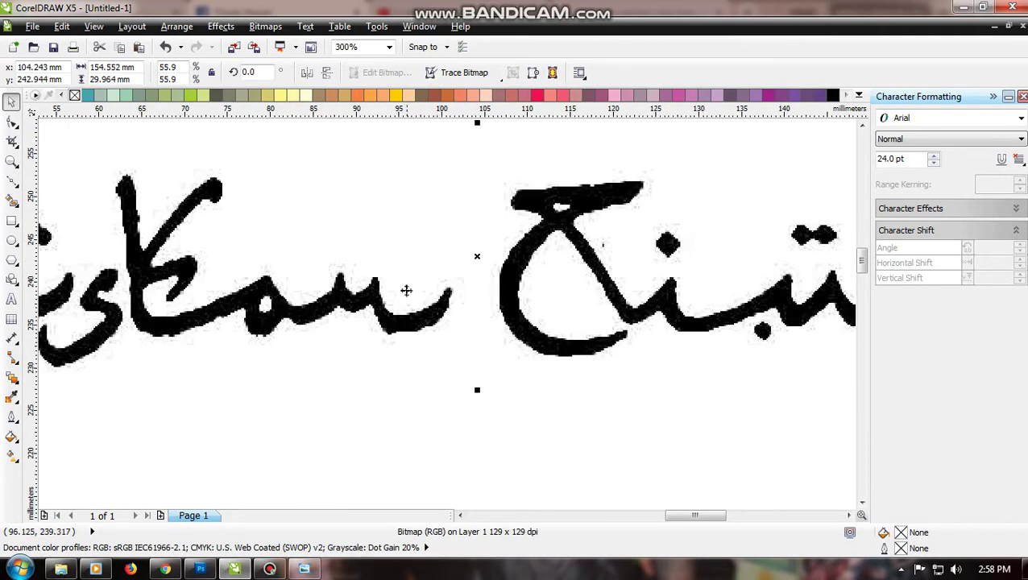
pyautogui.scroll(-2, 440, 241)
# Start an outline trace of the calligraphy bitmap as a detailed logo, with the trace detail at its maximum
pyautogui.click(488, 80)
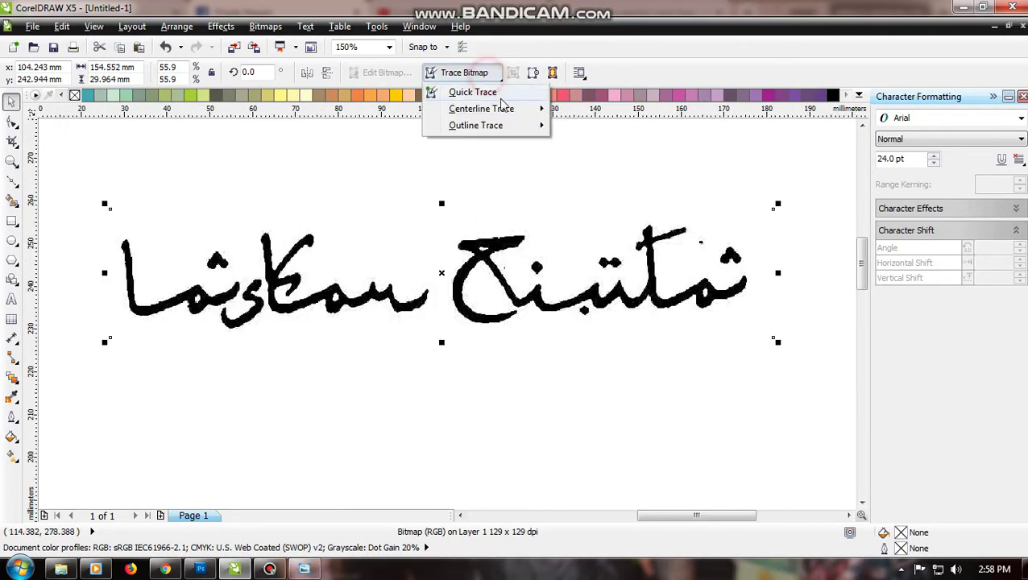
pyautogui.moveTo(538, 127)
pyautogui.click(602, 160)
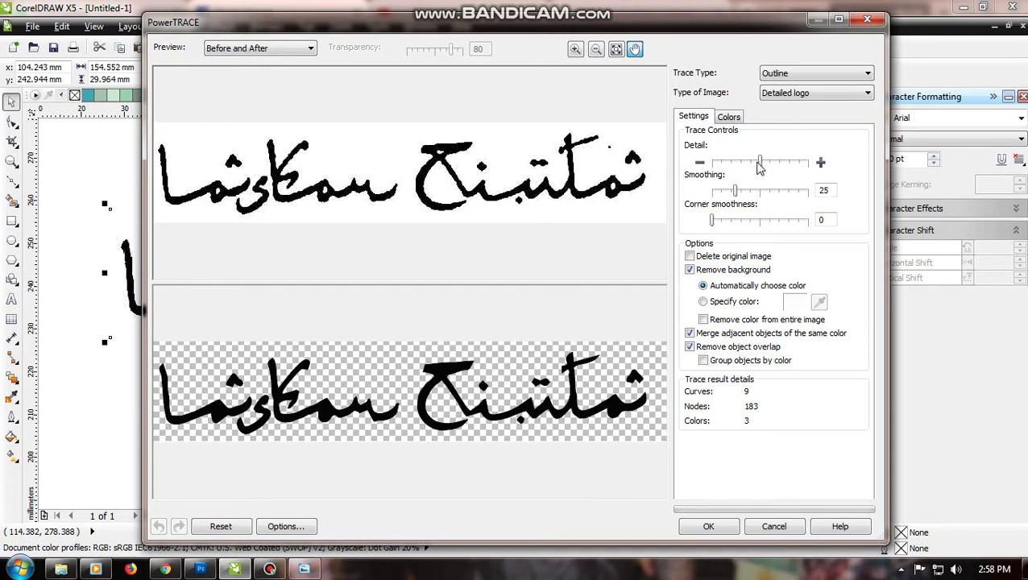
pyautogui.moveTo(757, 166); pyautogui.dragTo(811, 162)
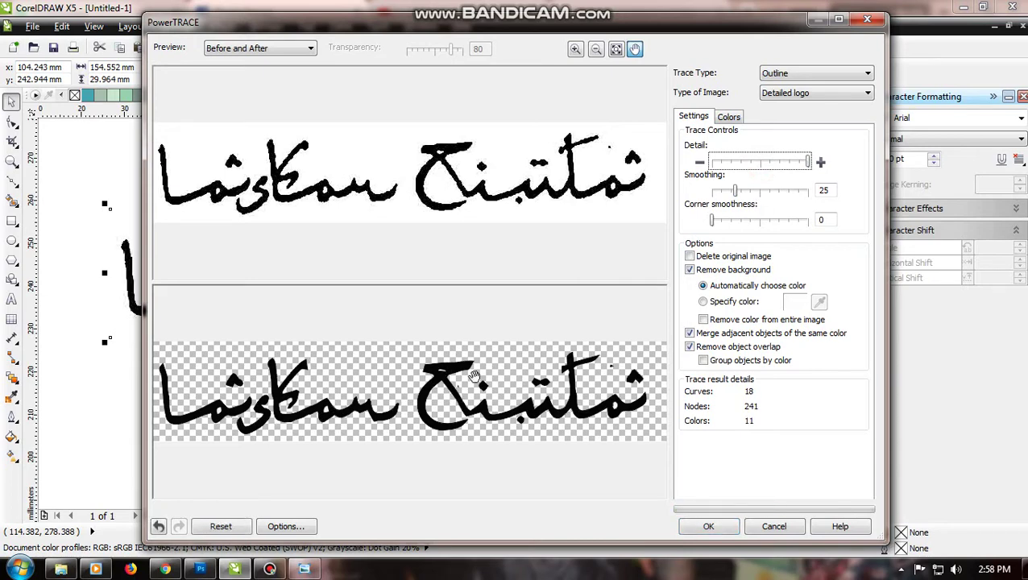
# Set the trace smoothing to 5 and corner smoothness to 10, and accept the trace
pyautogui.moveTo(734, 193)
pyautogui.mouseDown()
pyautogui.moveTo(724, 196)
pyautogui.moveTo(771, 191)
pyautogui.moveTo(712, 193)
pyautogui.mouseUp()
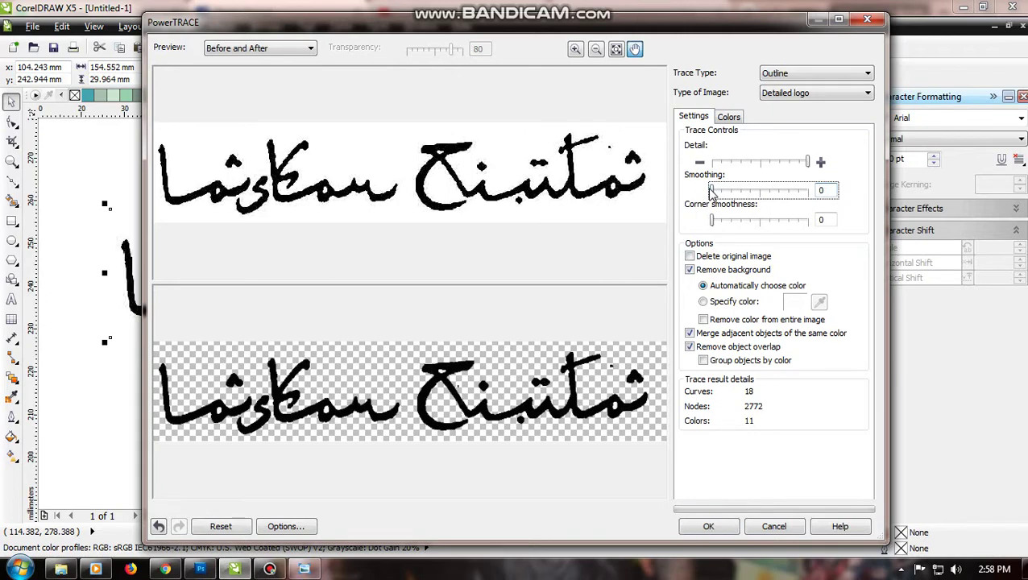
pyautogui.moveTo(712, 194)
pyautogui.mouseDown()
pyautogui.moveTo(716, 224)
pyautogui.moveTo(730, 226)
pyautogui.mouseUp()
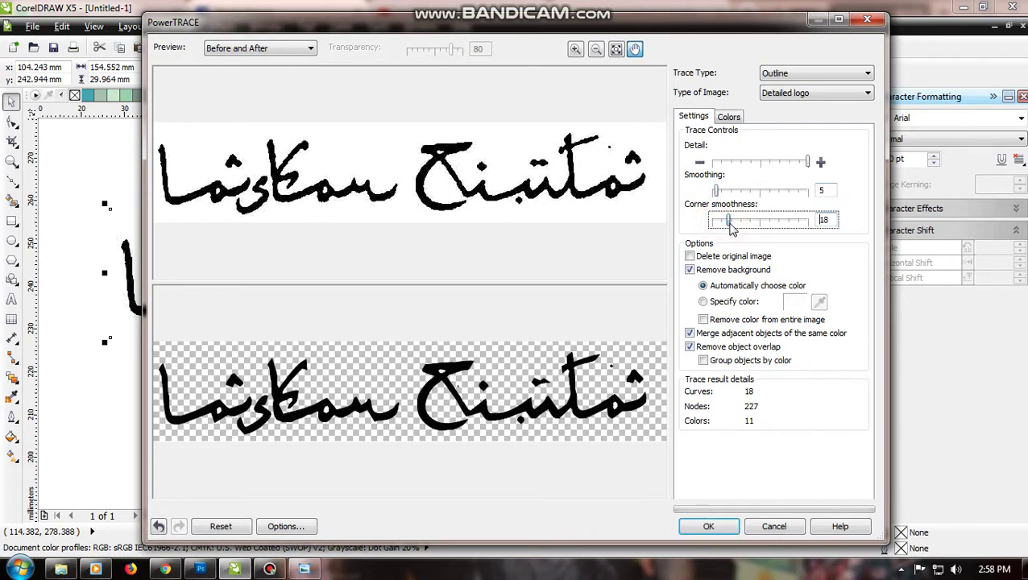
pyautogui.moveTo(745, 224); pyautogui.dragTo(717, 222)
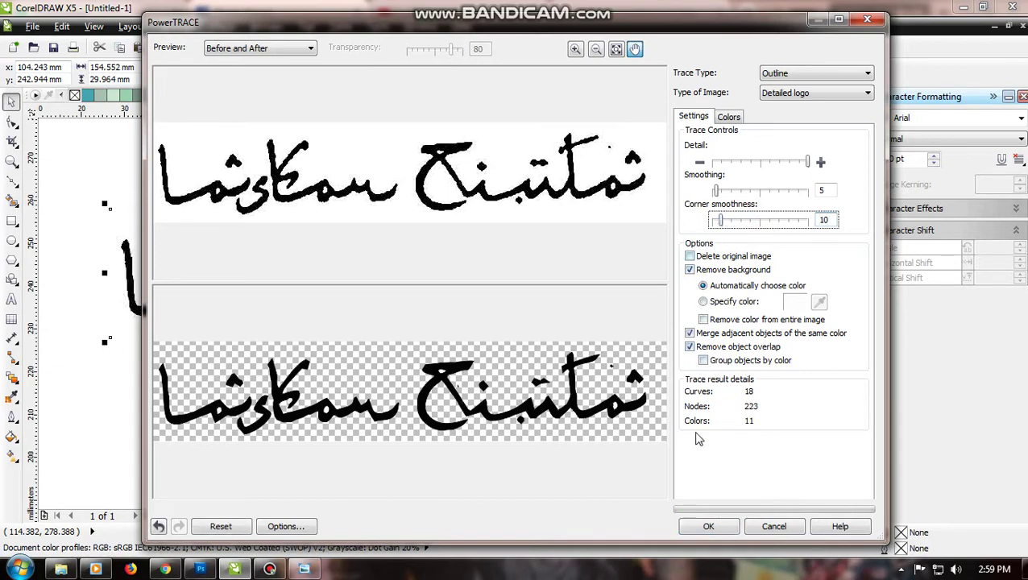
pyautogui.click(707, 527)
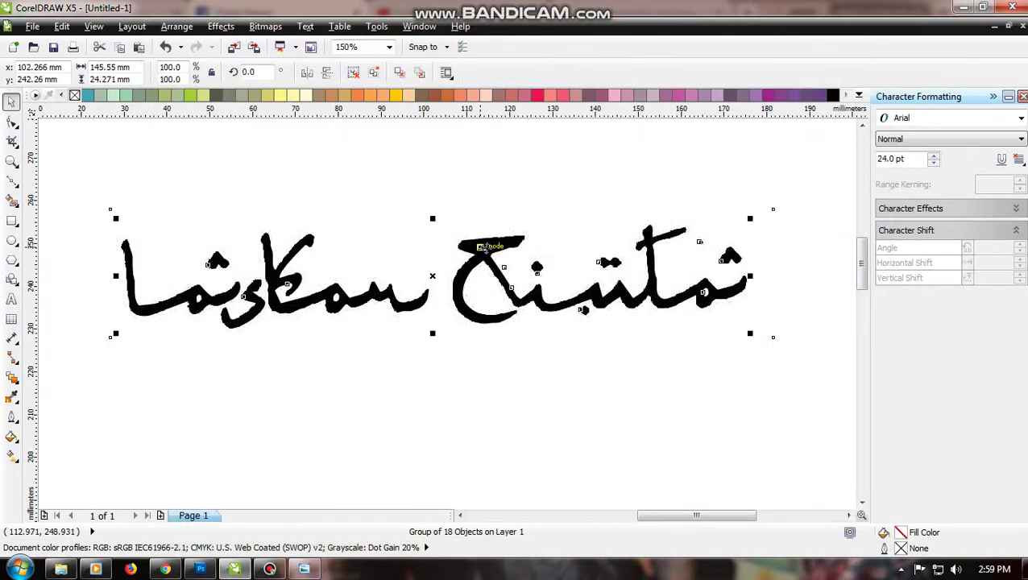
# Move the traced lettering straight down below the original bitmap and inspect its edges
pyautogui.moveTo(492, 241); pyautogui.dragTo(496, 364)
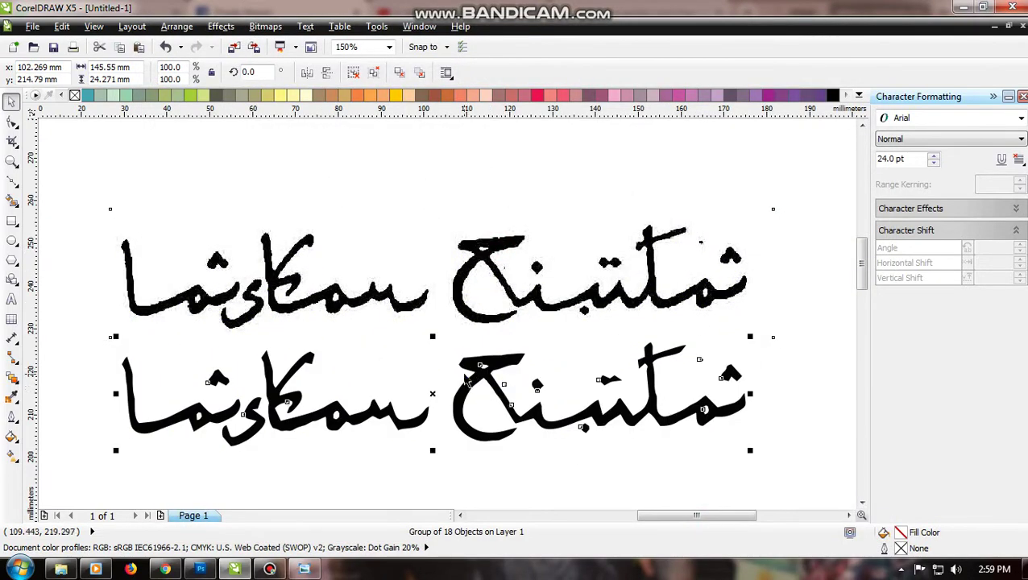
pyautogui.scroll(3, 280, 372)
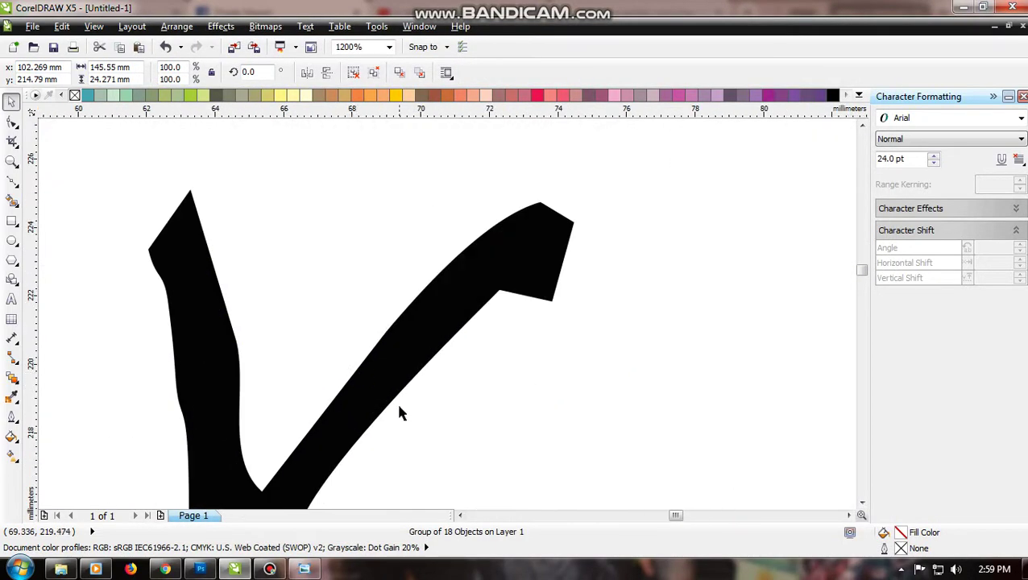
pyautogui.scroll(-2, 400, 412)
pyautogui.scroll(-2, 411, 283)
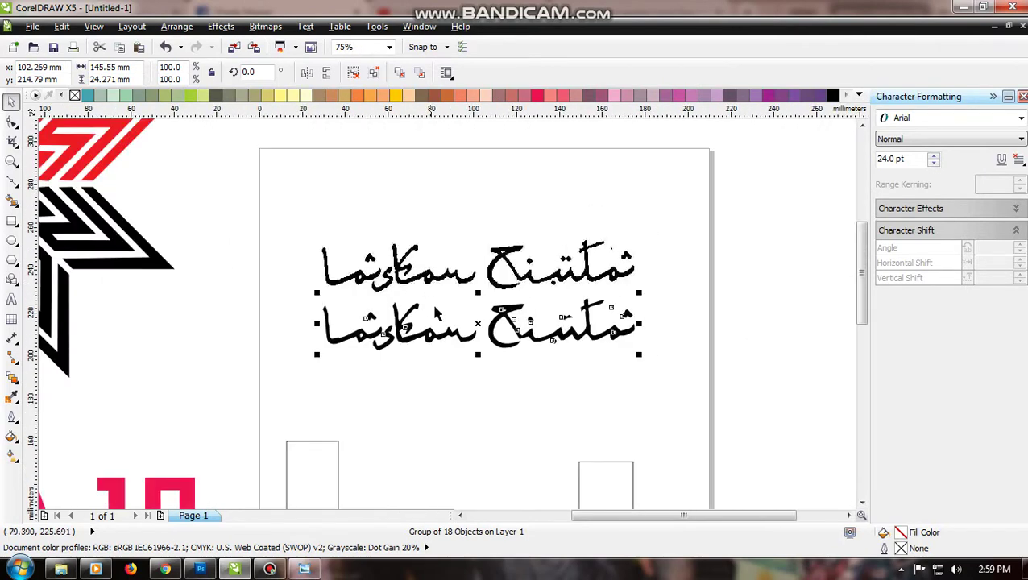
# Switch to Chrome and read the newest message in the top WhatsApp Web chat
pyautogui.click(166, 569)
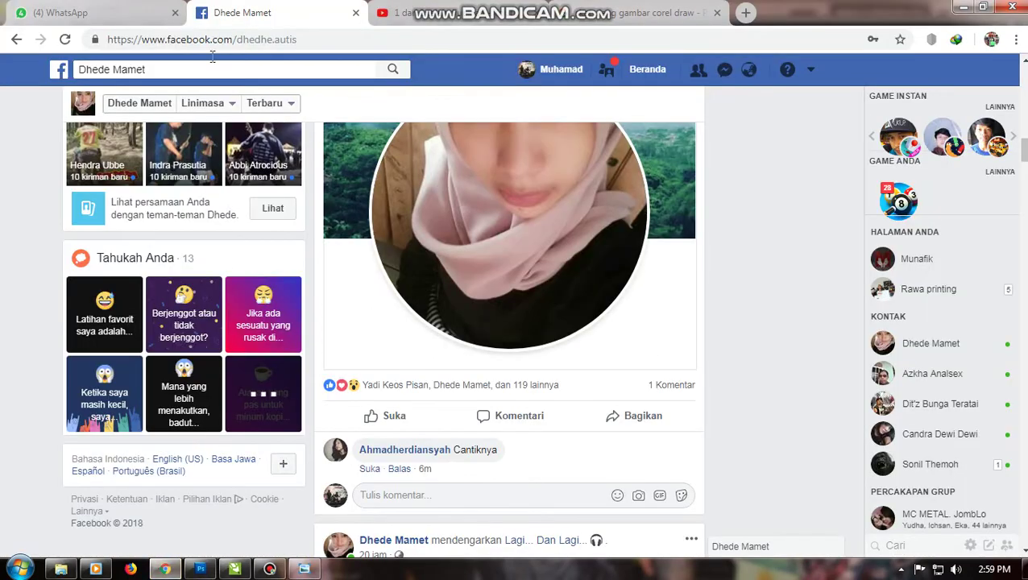
pyautogui.click(61, 12)
pyautogui.click(182, 215)
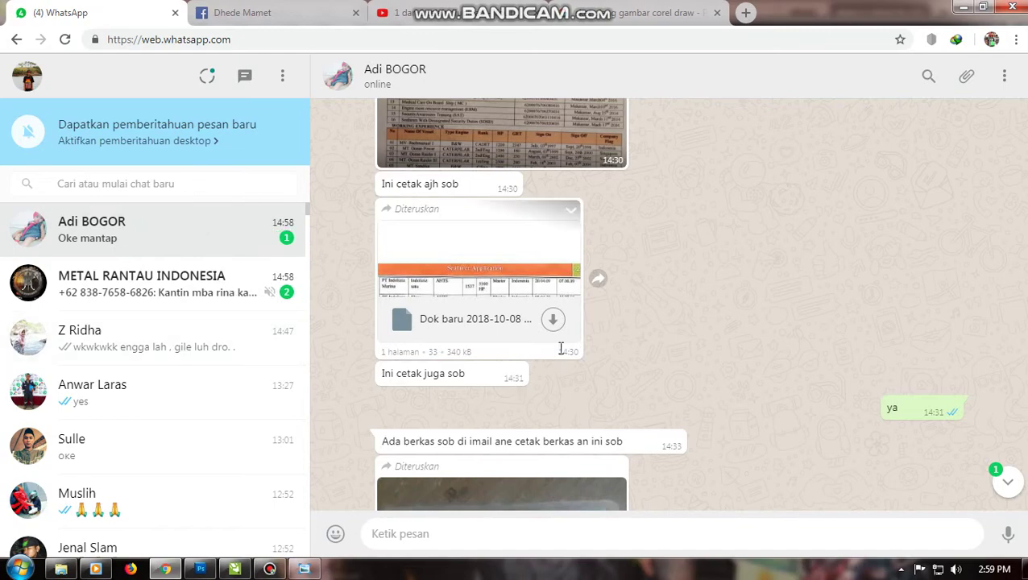
pyautogui.scroll(-10, 558, 348)
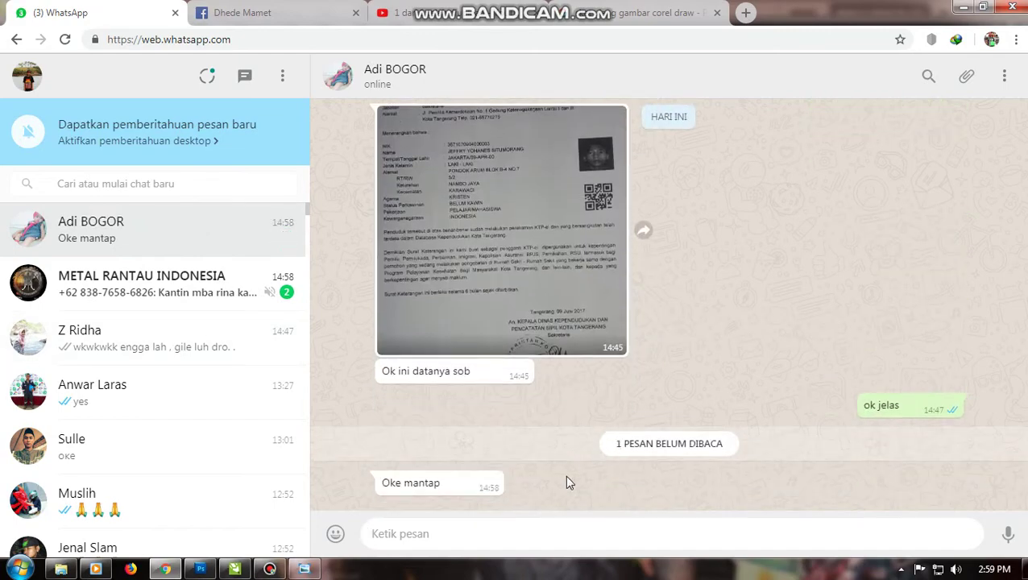
pyautogui.click(525, 533)
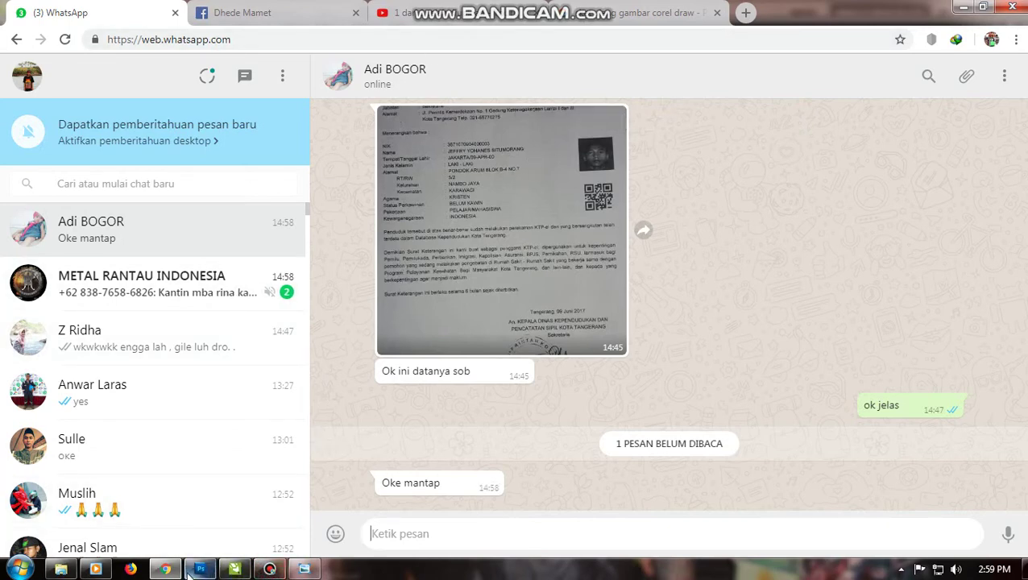
# Switch back to CorelDRAW and move the original calligraphy bitmap further up, away from the traced lettering
pyautogui.click(235, 569)
pyautogui.scroll(4, 483, 339)
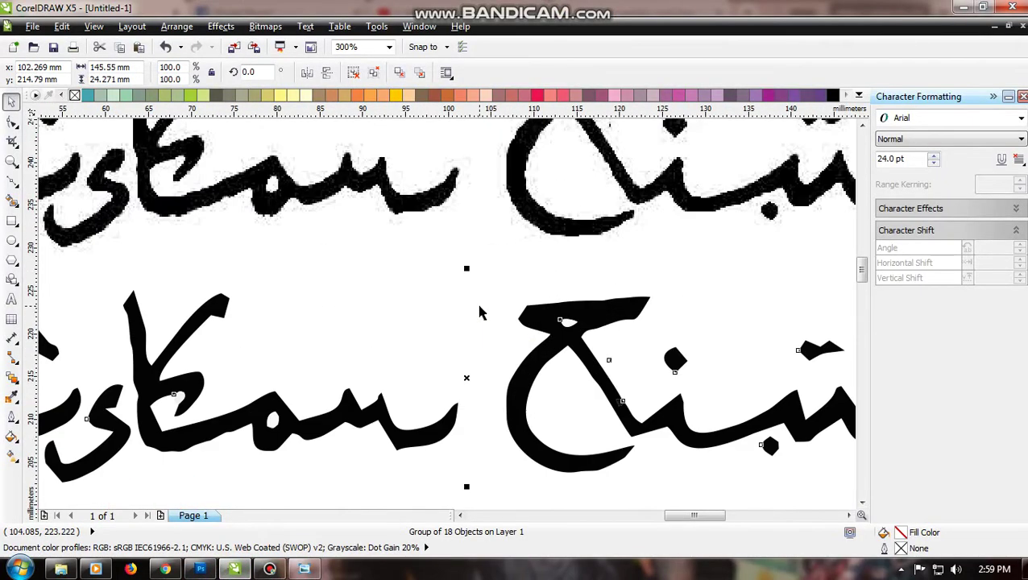
pyautogui.scroll(-2, 369, 244)
pyautogui.moveTo(364, 207); pyautogui.dragTo(373, 157)
pyautogui.scroll(1, 73, 295)
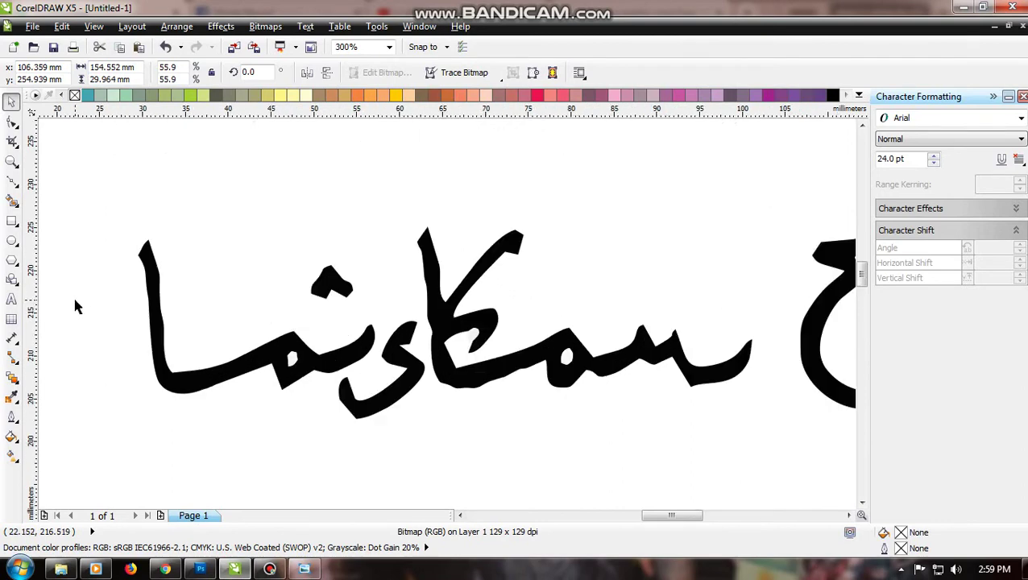
pyautogui.click(145, 293)
pyautogui.scroll(-1, 145, 293)
pyautogui.click(193, 292)
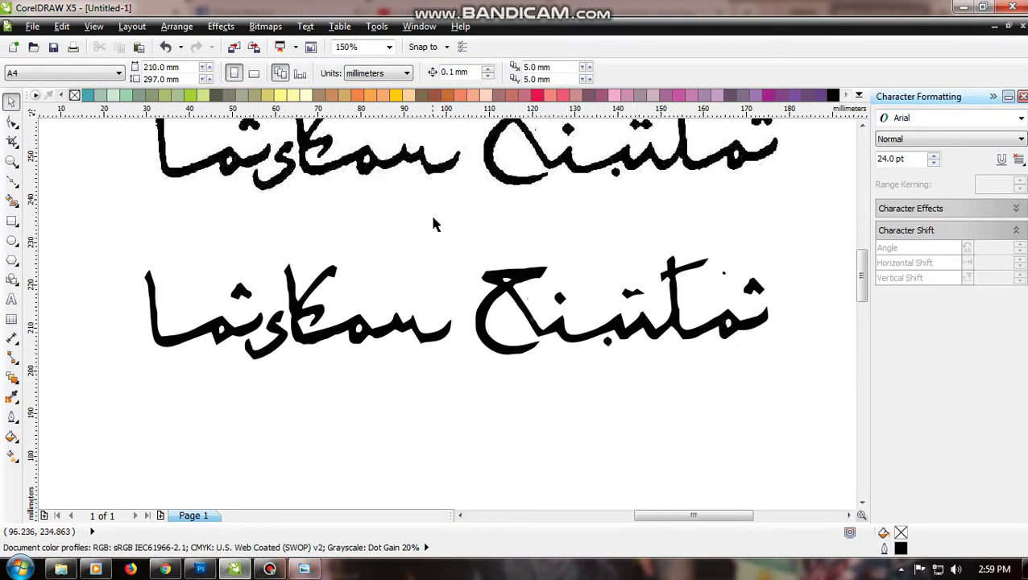
pyautogui.scroll(-1, 437, 218)
pyautogui.moveTo(481, 185); pyautogui.dragTo(483, 153)
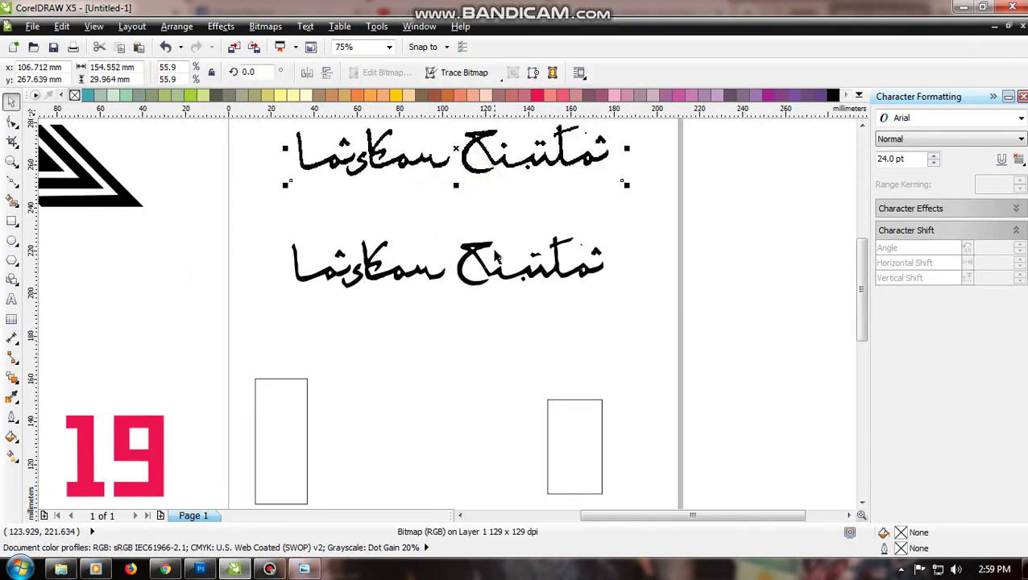
# Move the traced lettering up closer to the bitmap and ungroup it into separate curves
pyautogui.click(495, 267)
pyautogui.click(442, 274)
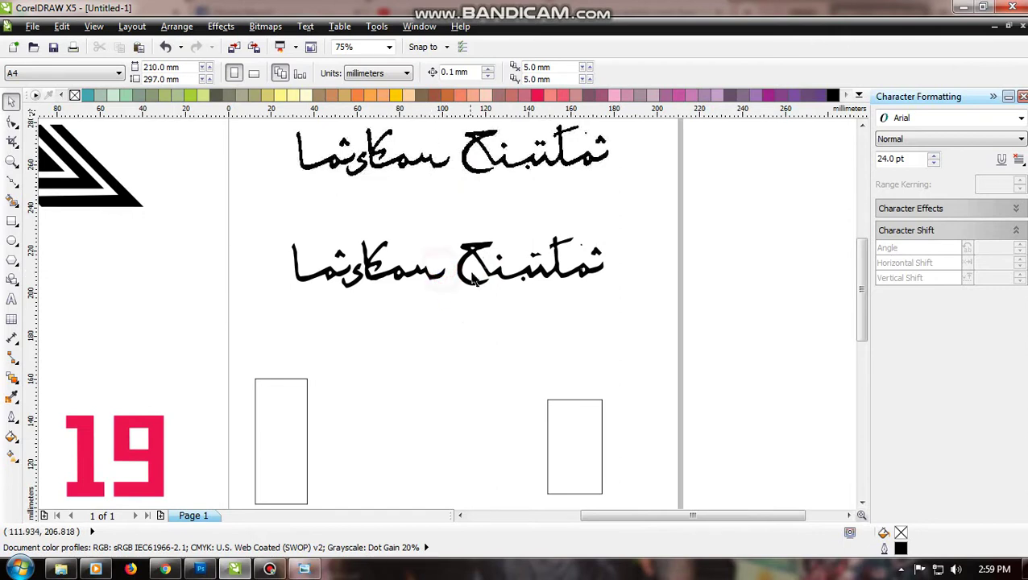
pyautogui.moveTo(477, 302); pyautogui.dragTo(477, 282)
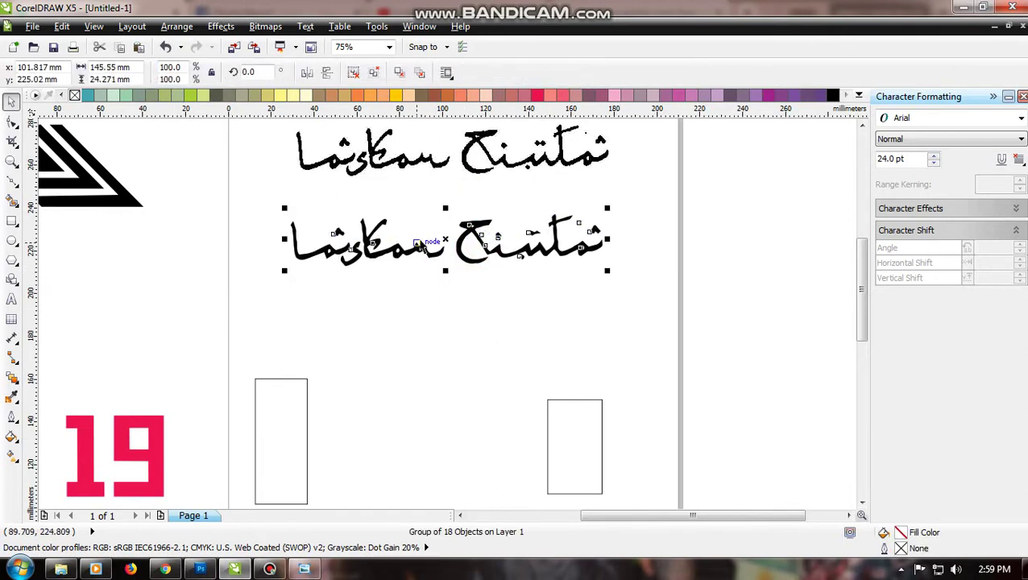
pyautogui.click(355, 73)
pyautogui.click(332, 278)
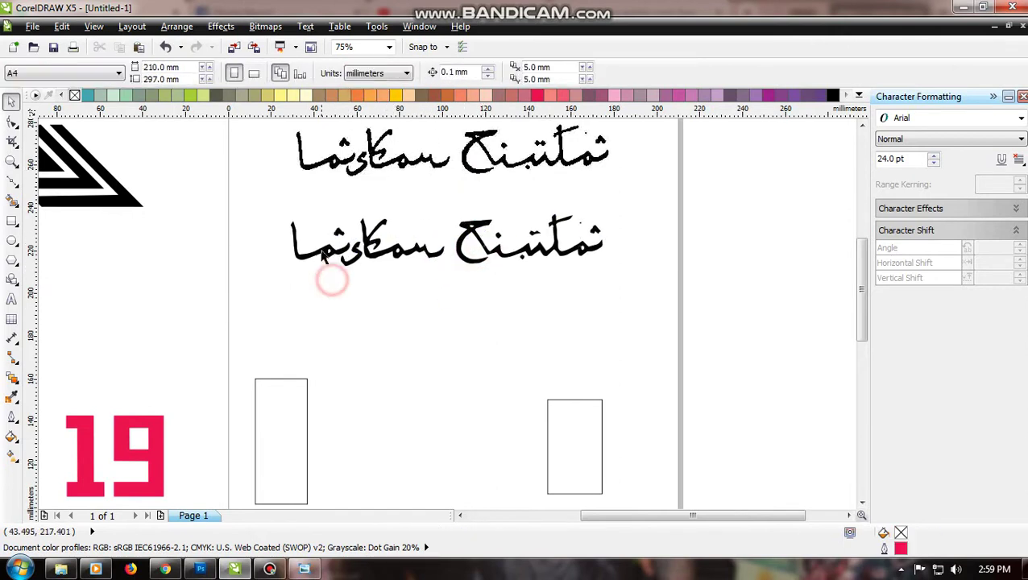
pyautogui.click(322, 229)
pyautogui.moveTo(320, 228); pyautogui.dragTo(550, 313)
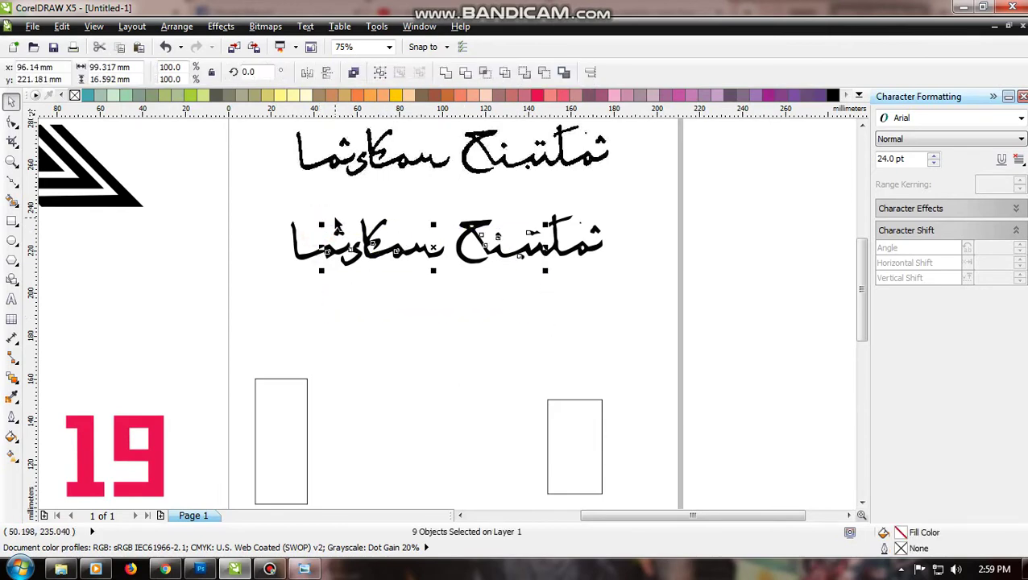
pyautogui.scroll(3, 336, 224)
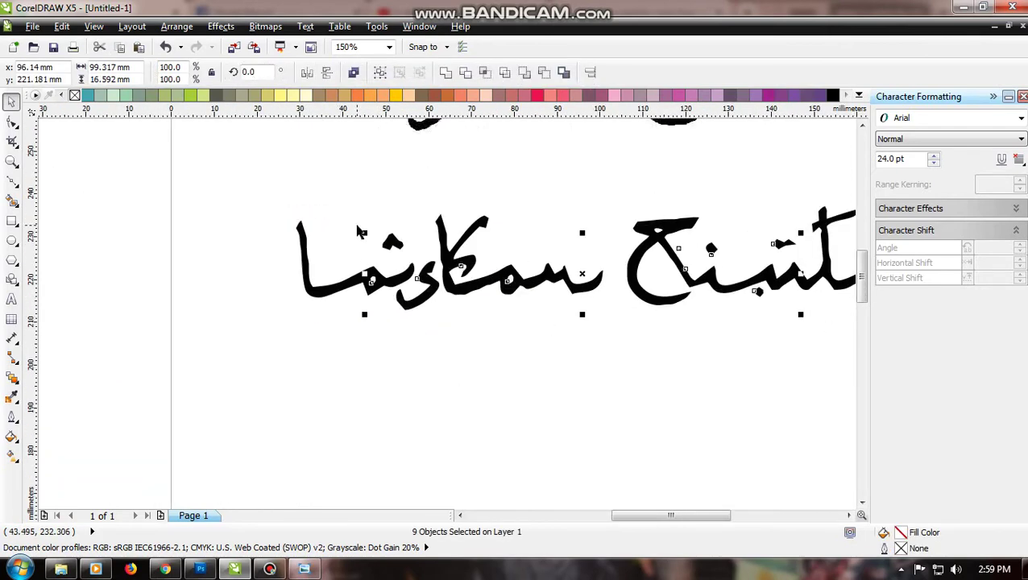
pyautogui.click(332, 188)
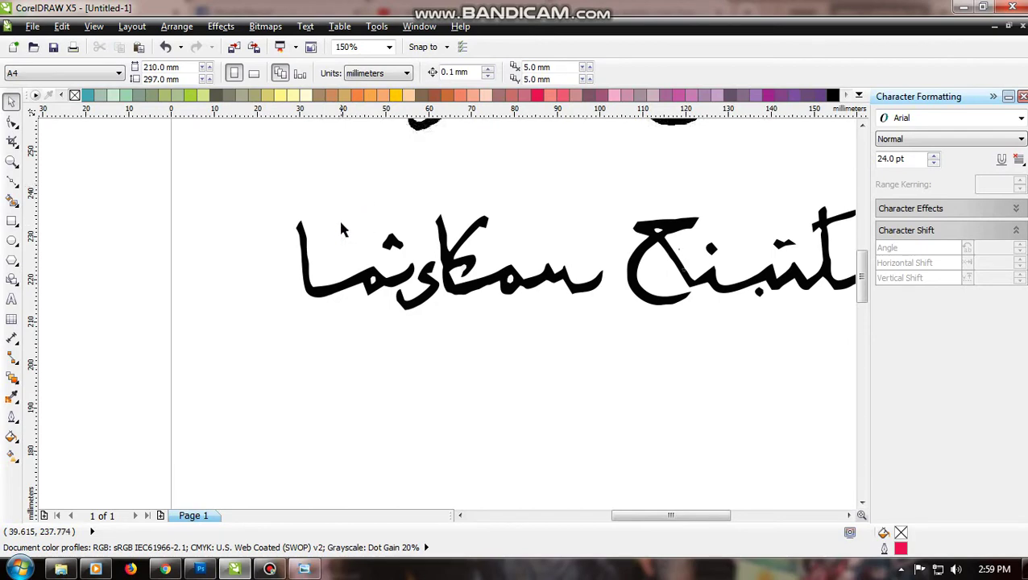
# Try to trim the off-white counter shape out of the black stroke in the first traced word, and undo it
pyautogui.click(340, 251)
pyautogui.click(339, 261)
pyautogui.scroll(2, 373, 296)
pyautogui.click(375, 289)
pyautogui.scroll(4, 375, 288)
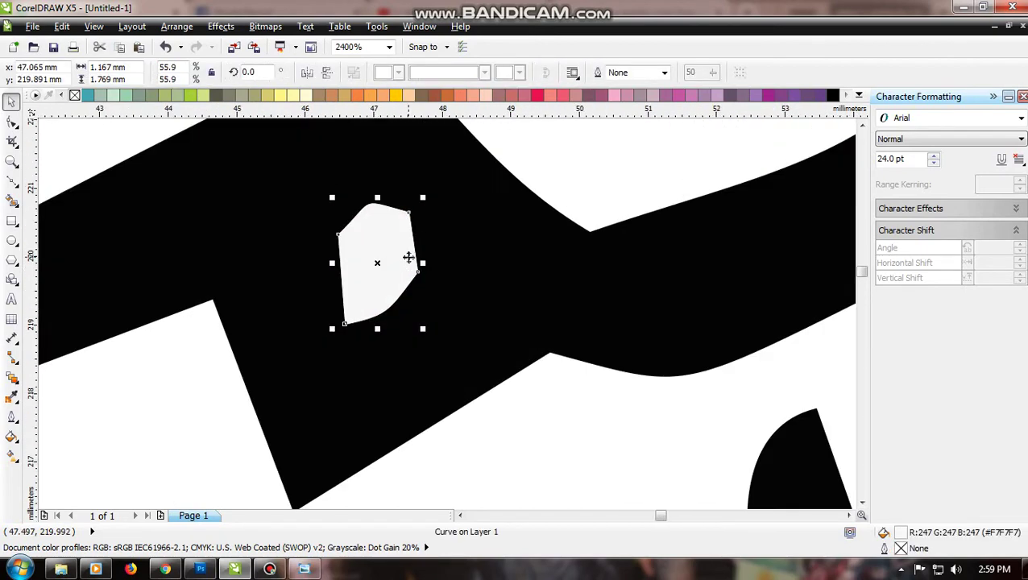
pyautogui.keyDown('shift'); pyautogui.click(460, 248); pyautogui.keyUp('shift')
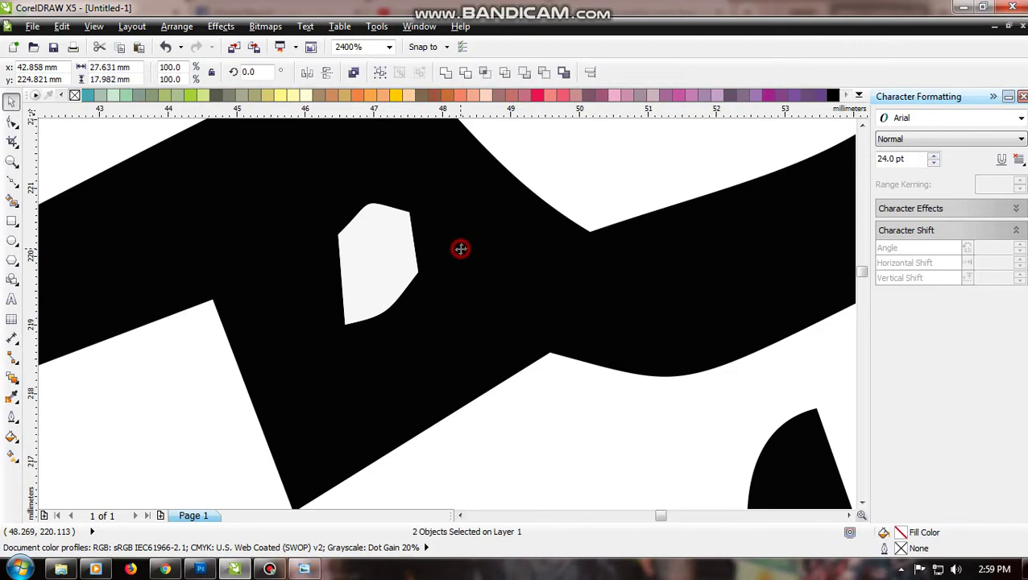
pyautogui.click(466, 74)
pyautogui.moveTo(391, 250)
pyautogui.mouseDown()
pyautogui.moveTo(383, 281)
pyautogui.moveTo(392, 254)
pyautogui.mouseUp()
pyautogui.hotkey('ctrl', 'z')
pyautogui.hotkey('ctrl', 'z')
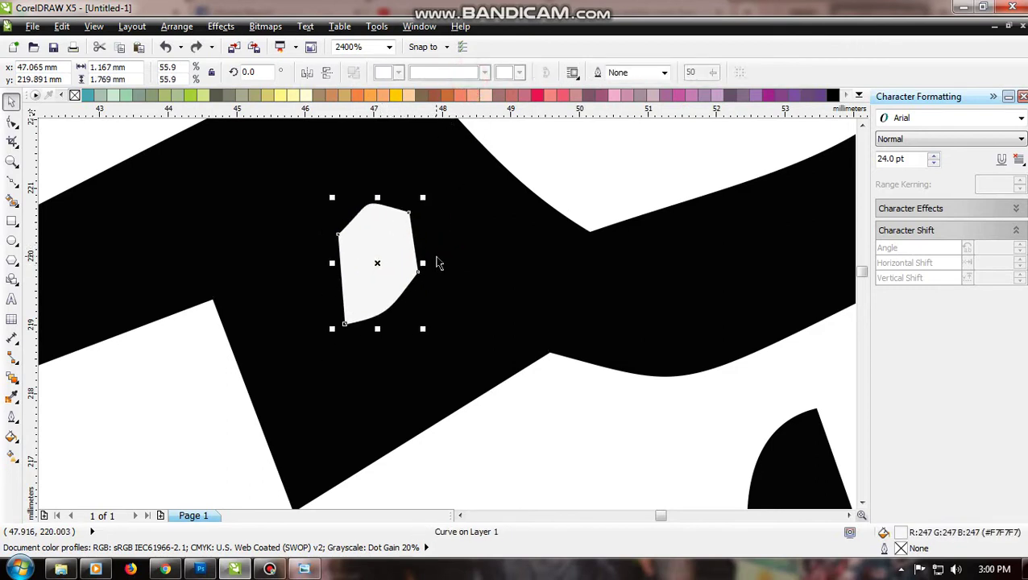
# Move the off-white counter shape out of the first traced word's first loop and delete it
pyautogui.keyDown('shift'); pyautogui.click(467, 360); pyautogui.keyUp('shift')
pyautogui.click(391, 235)
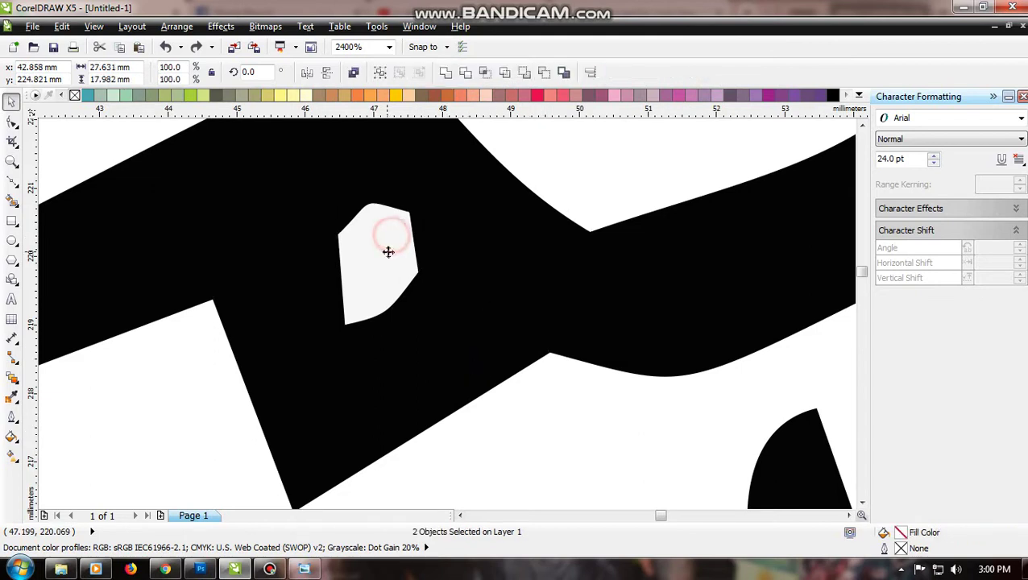
pyautogui.click(519, 144)
pyautogui.click(486, 234)
pyautogui.moveTo(400, 253); pyautogui.dragTo(467, 194)
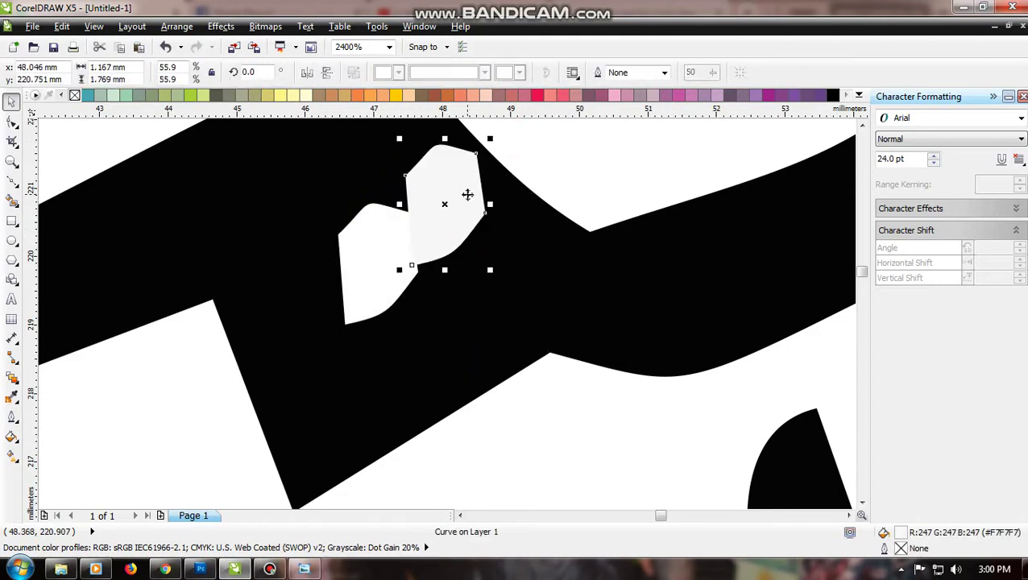
pyautogui.press('Escape')
# Delete the off-white shape filling the second loop of the first traced word
pyautogui.scroll(-3, 461, 214)
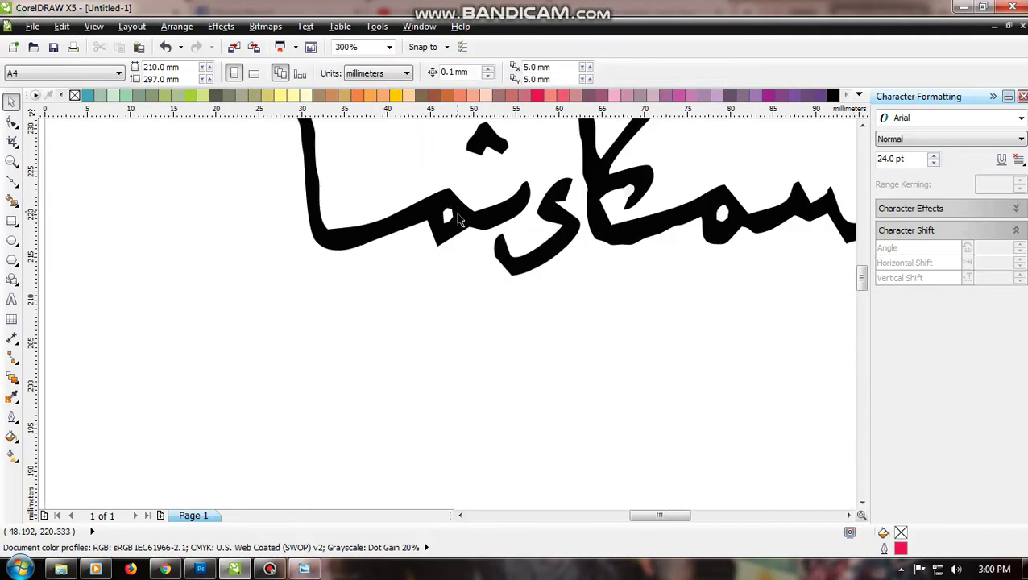
pyautogui.scroll(1, 667, 216)
pyautogui.click(779, 215)
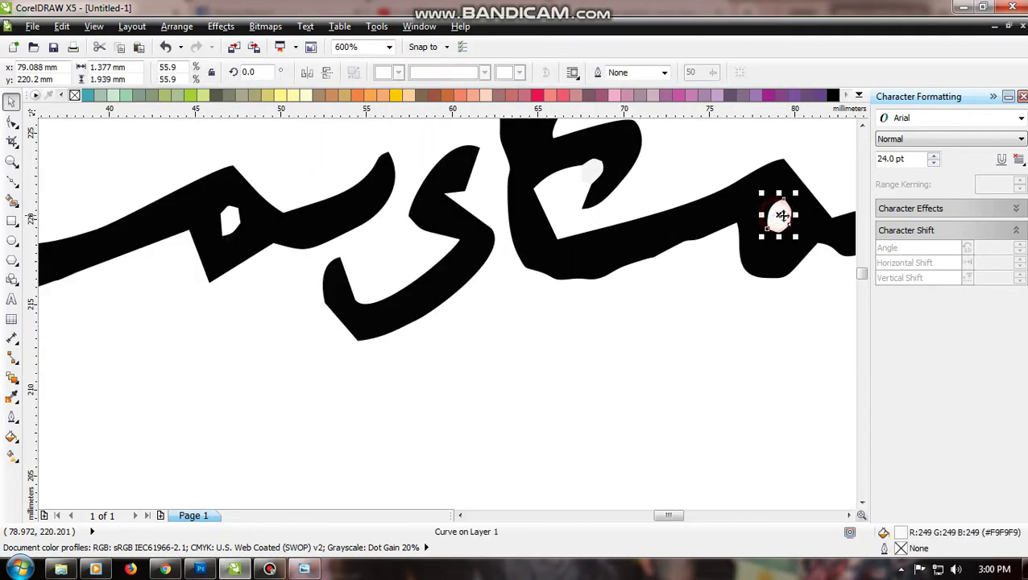
pyautogui.scroll(2, 781, 213)
pyautogui.moveTo(781, 218); pyautogui.dragTo(638, 271)
pyautogui.press('Delete')
# Delete the tiny stray specks beside the diagonal stroke and above the end of the second traced word
pyautogui.scroll(-3, 632, 275)
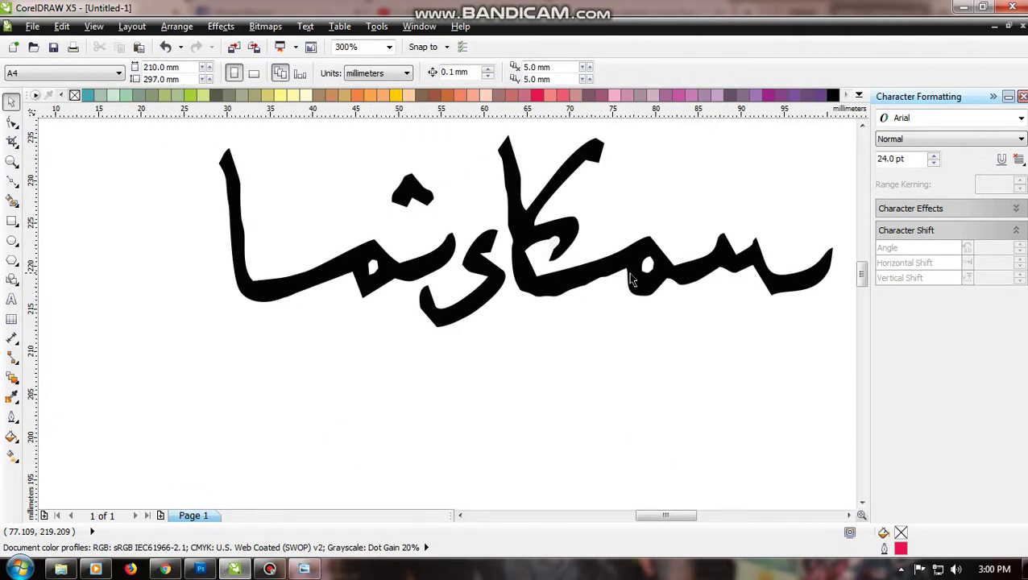
pyautogui.scroll(-2, 583, 268)
pyautogui.scroll(3, 640, 245)
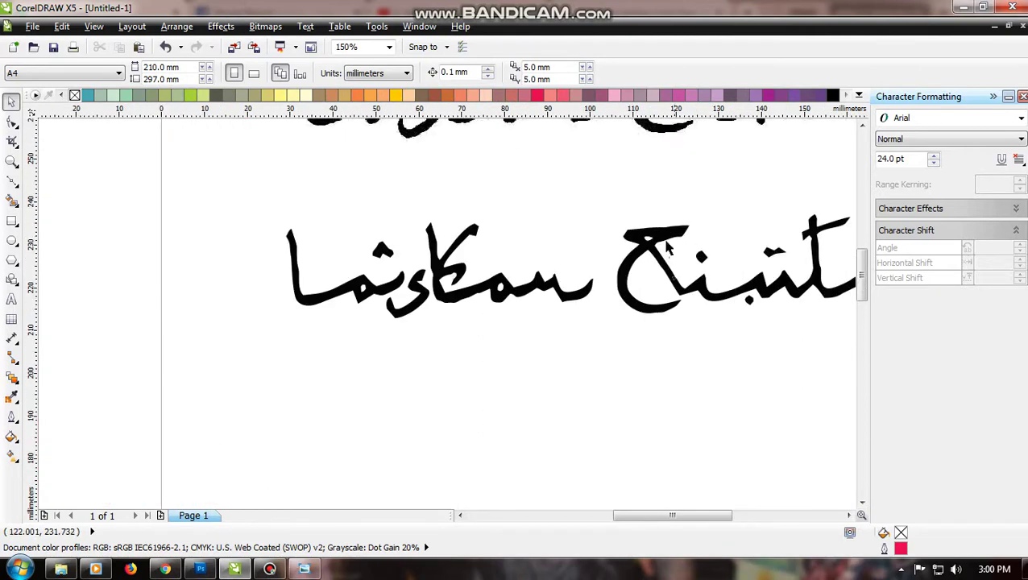
pyautogui.scroll(1, 641, 245)
pyautogui.scroll(-2, 603, 242)
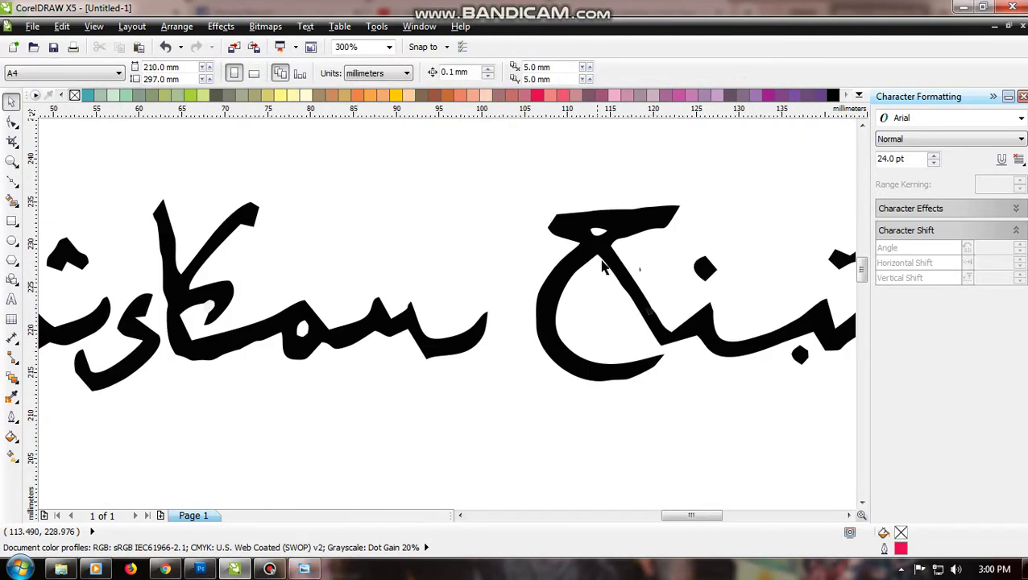
pyautogui.scroll(-2, 729, 338)
pyautogui.scroll(2, 798, 335)
pyautogui.scroll(-2, 755, 326)
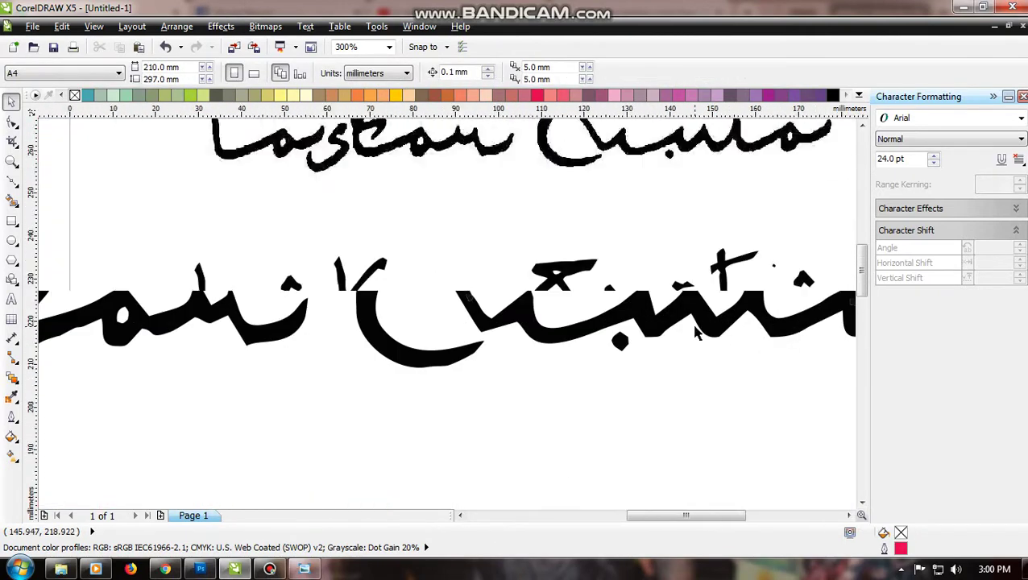
pyautogui.scroll(2, 756, 326)
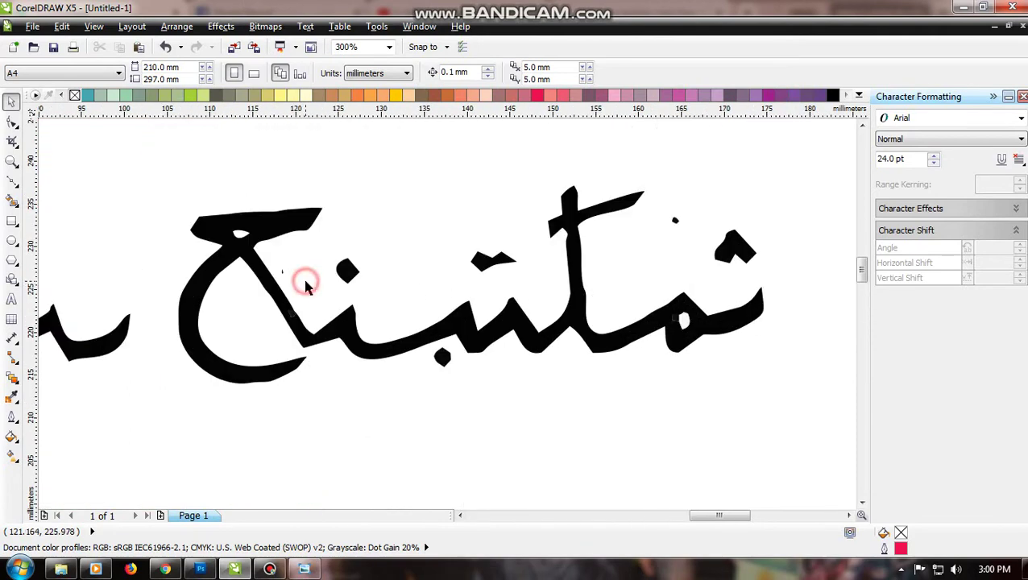
pyautogui.scroll(2, 287, 275)
pyautogui.scroll(-3, 310, 280)
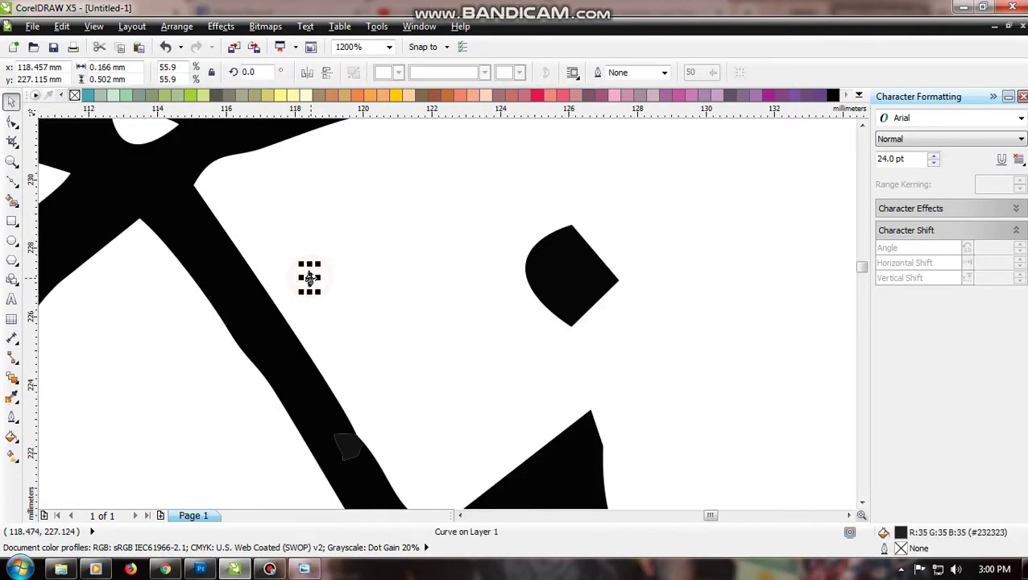
pyautogui.scroll(1, 538, 282)
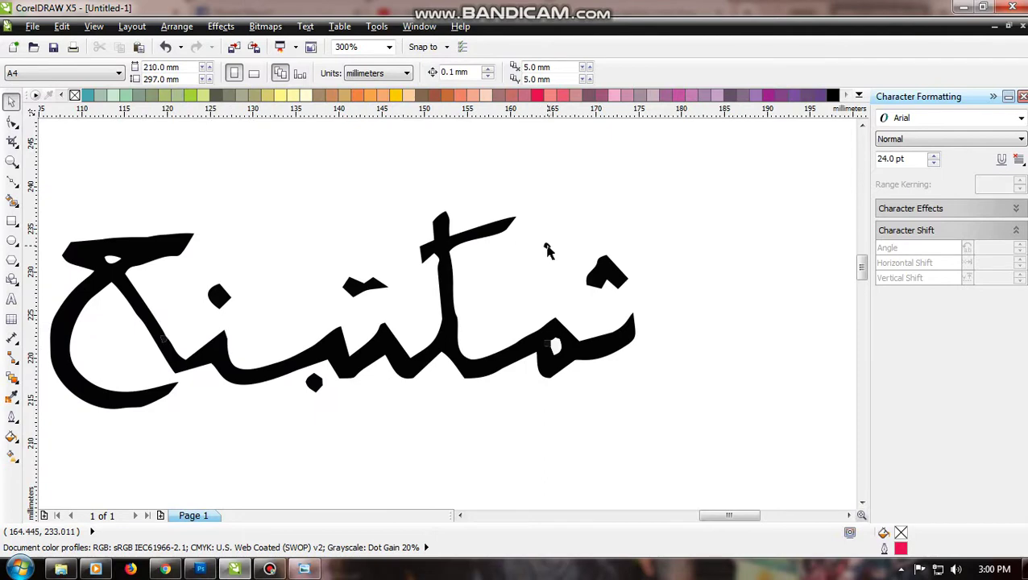
pyautogui.click(543, 236)
# Delete the off-white shape filling the loop near the end of the second traced word
pyautogui.scroll(2, 562, 348)
pyautogui.click(561, 348)
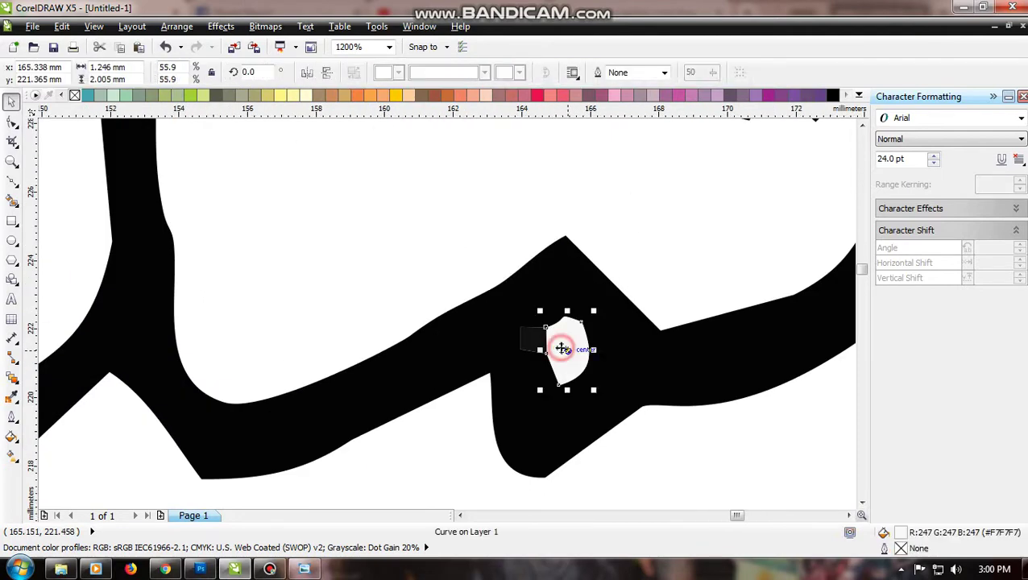
pyautogui.press('Escape')
# Weld the dark grey patch beside that loop to the black stroke of the second word
pyautogui.scroll(2, 514, 315)
pyautogui.click(513, 315)
pyautogui.keyDown('shift'); pyautogui.click(347, 255); pyautogui.keyUp('shift')
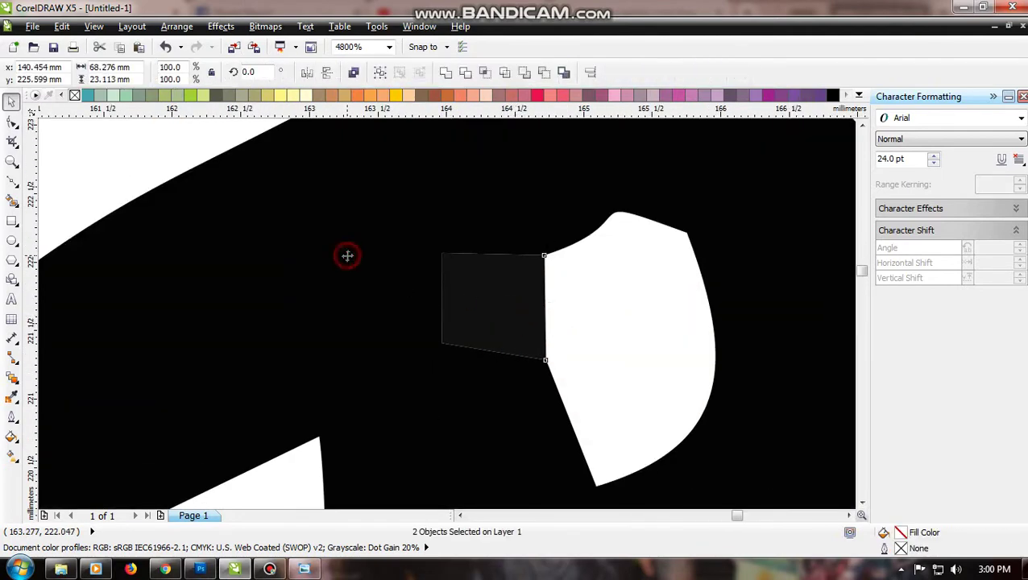
pyautogui.click(447, 73)
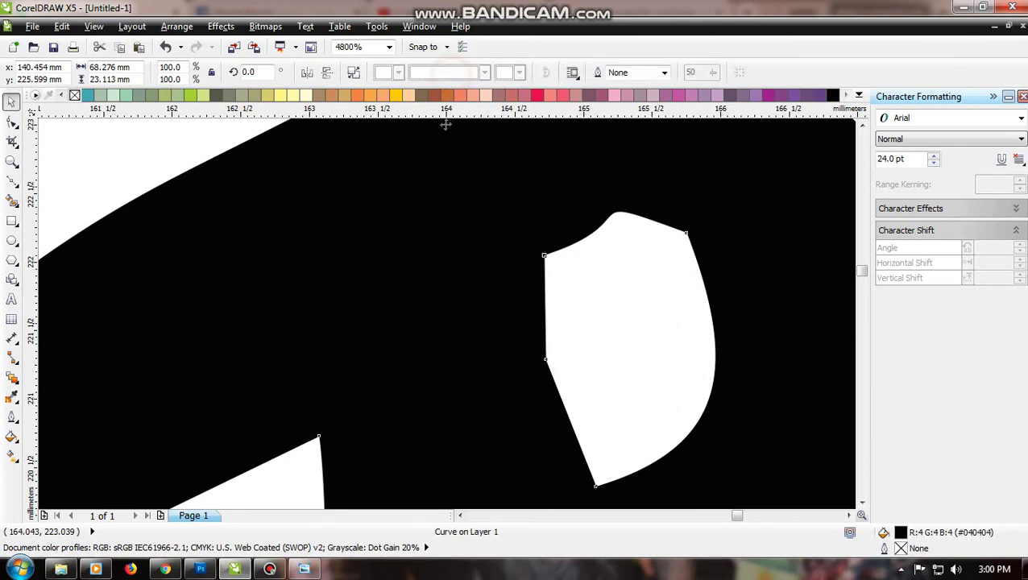
pyautogui.click(444, 167)
# Examine the traced lettering from the second word back to the first for remaining stray shapes and rough edges
pyautogui.scroll(-3, 449, 238)
pyautogui.scroll(-3, 634, 385)
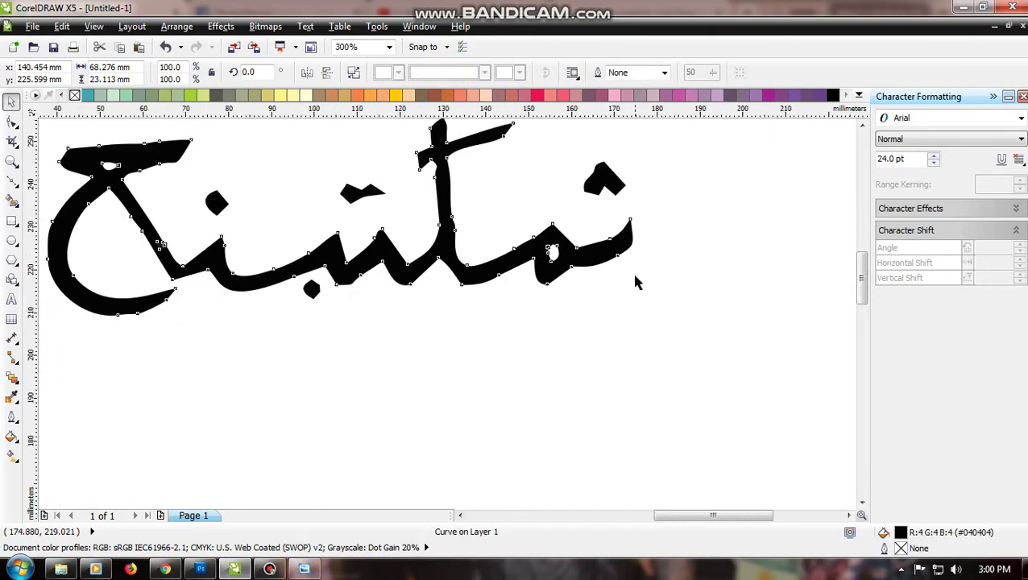
pyautogui.scroll(3, 534, 225)
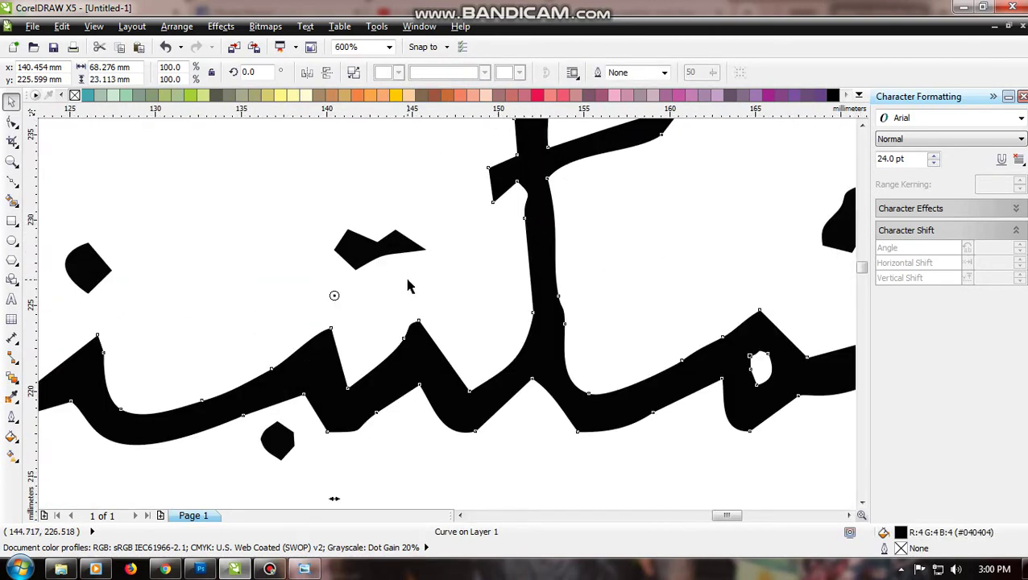
pyautogui.scroll(-1, 407, 284)
pyautogui.hscroll(-4, 268, 294)
pyautogui.scroll(-1, 269, 301)
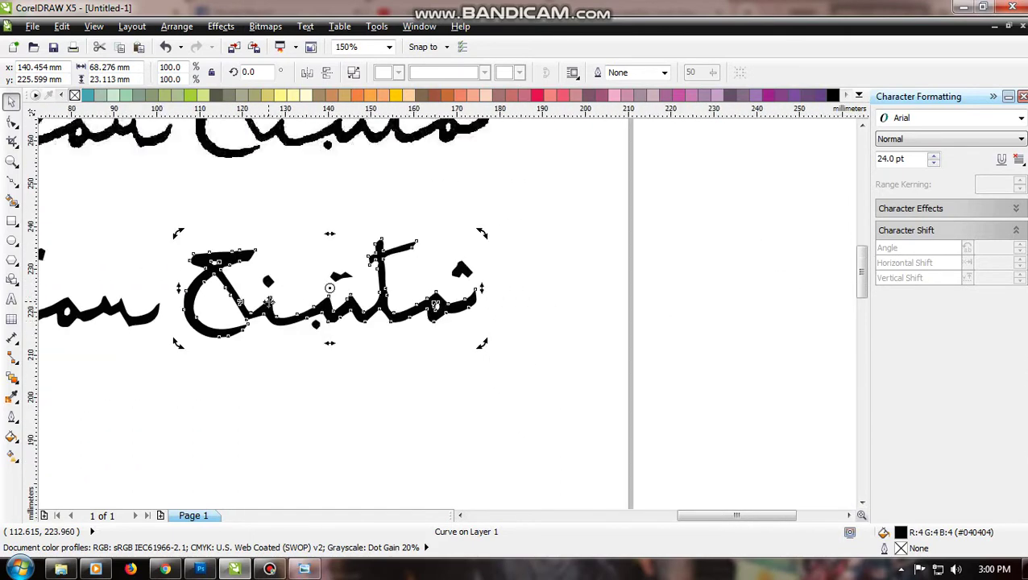
pyautogui.hscroll(-5, 241, 289)
pyautogui.scroll(2, 163, 272)
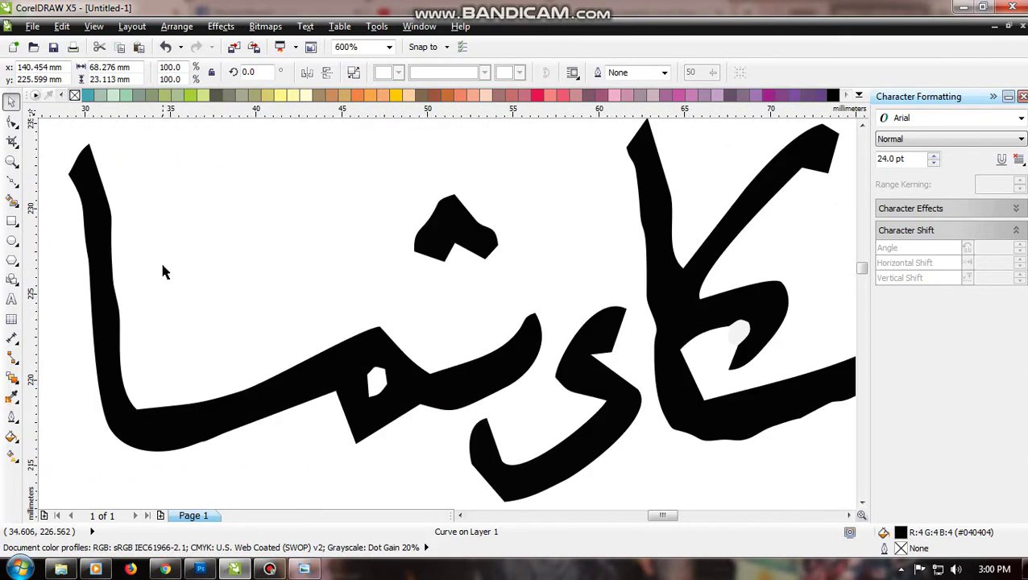
pyautogui.hscroll(-3, 165, 265)
# Smooth the tall first stroke of the first word by deleting the extra nodes along its inner and outer edges with the Shape tool
pyautogui.click(18, 127)
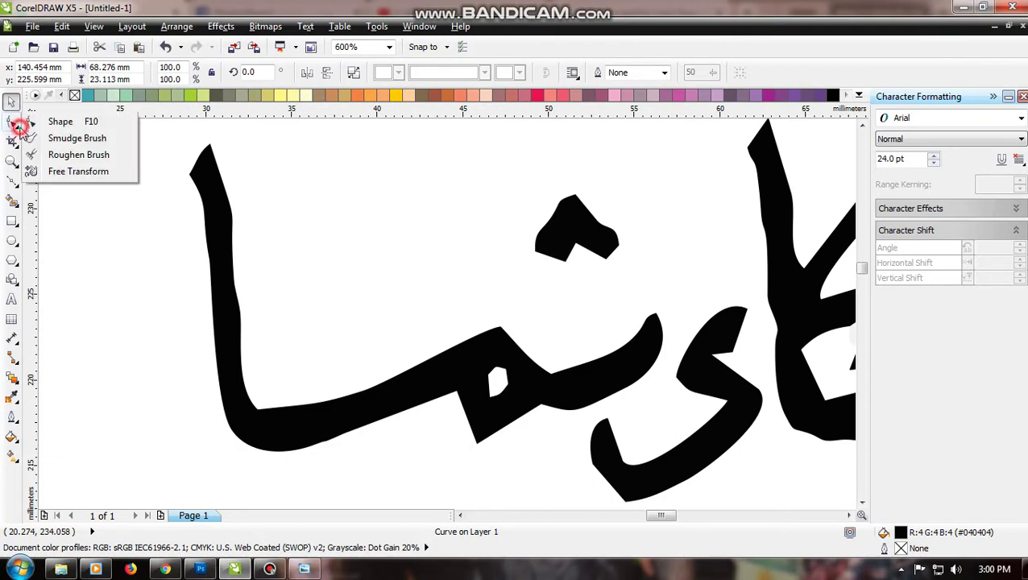
pyautogui.click(12, 124)
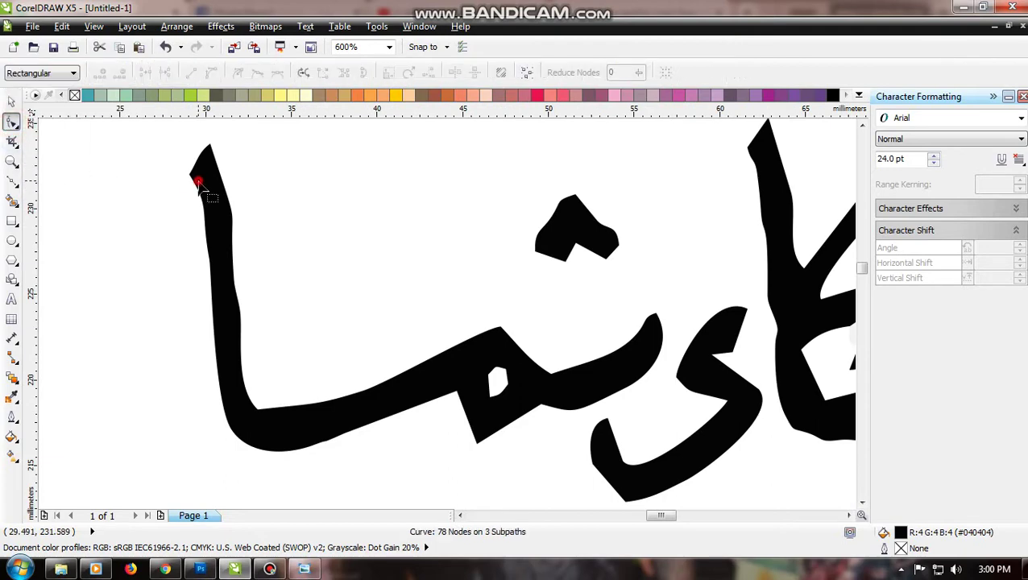
pyautogui.scroll(1, 183, 179)
pyautogui.scroll(-2, 208, 265)
pyautogui.scroll(1, 198, 276)
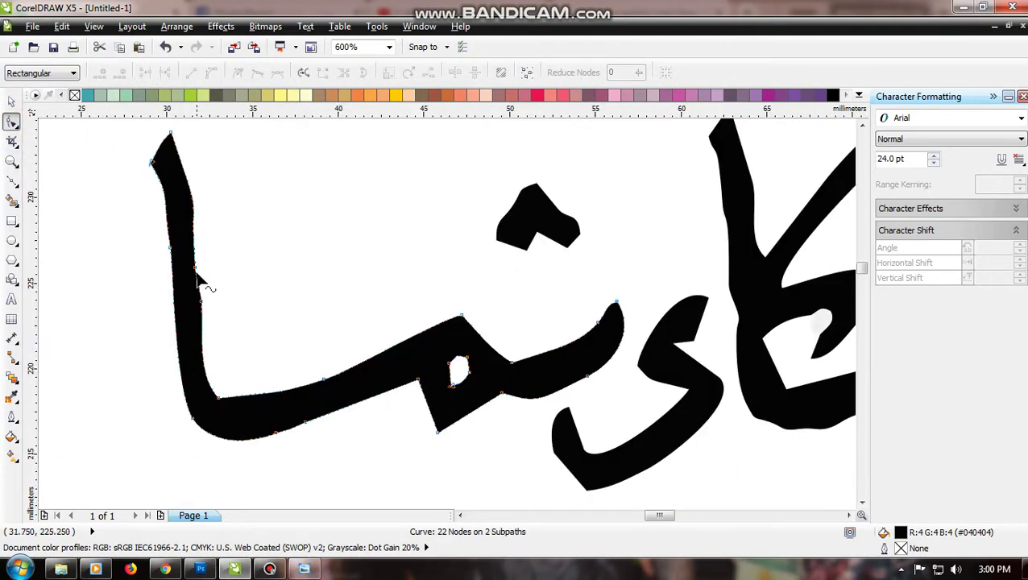
pyautogui.click(204, 232)
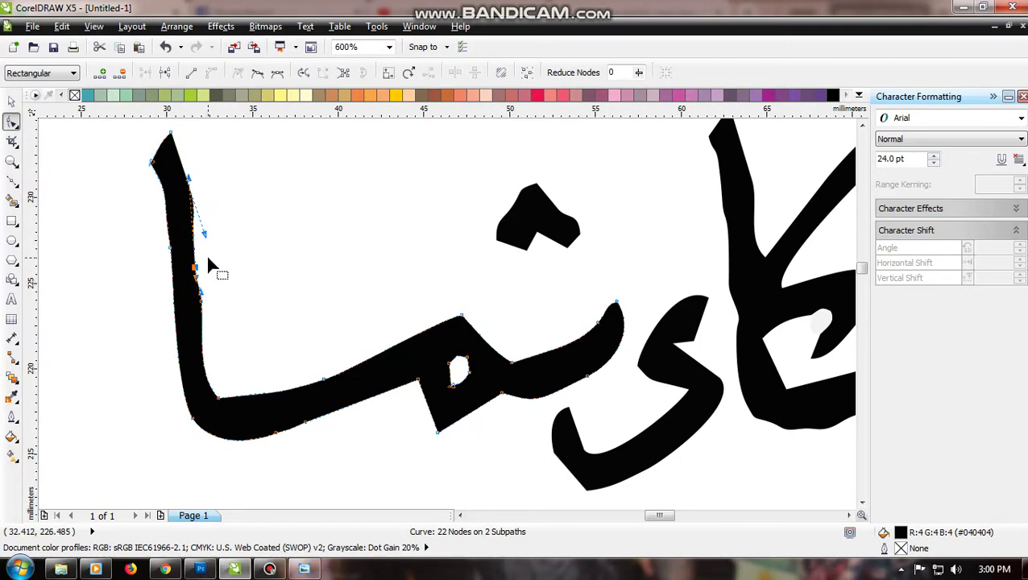
pyautogui.press('Delete')
pyautogui.press('Delete')
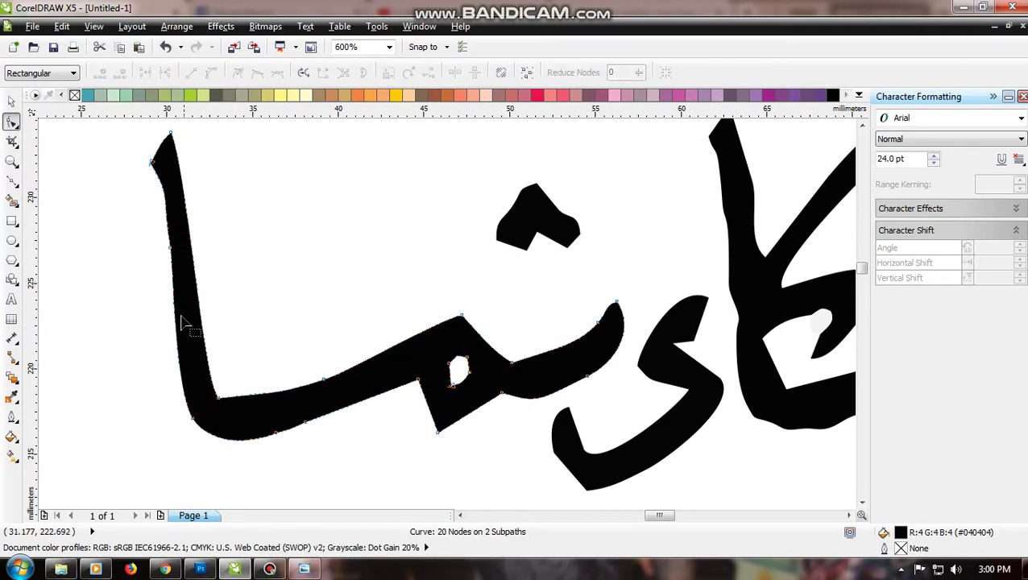
pyautogui.click(170, 247)
pyautogui.press('Delete')
# Delete the extra node on the underside of the long stroke just after the tall stroke's bend
pyautogui.scroll(2, 218, 426)
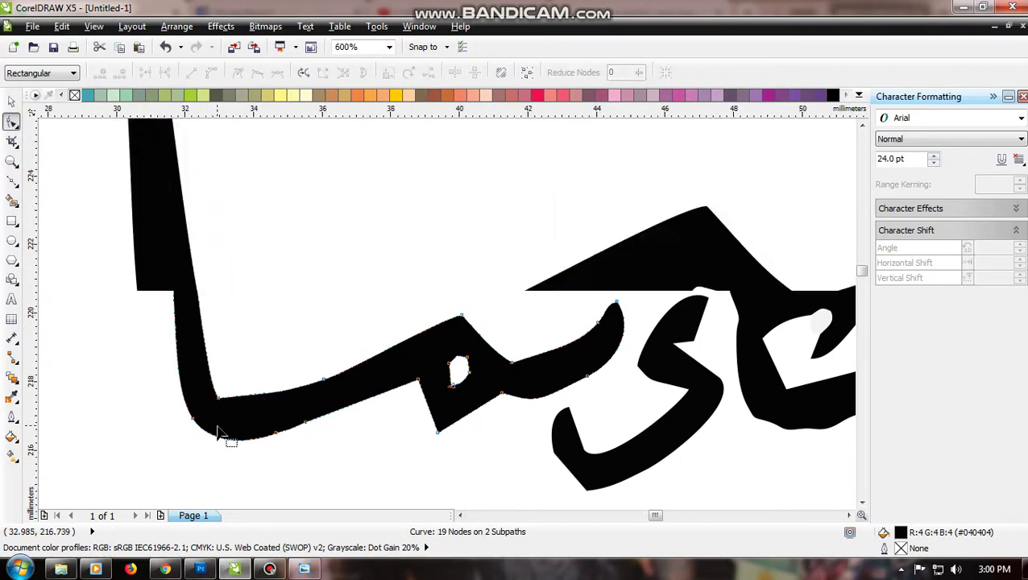
pyautogui.moveTo(238, 292); pyautogui.dragTo(202, 357)
pyautogui.scroll(-1, 203, 357)
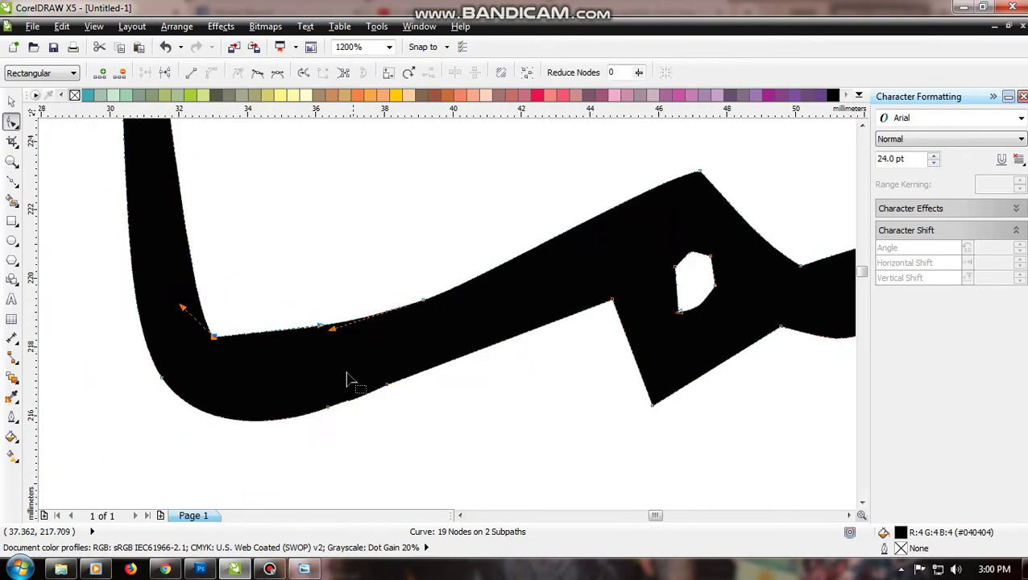
pyautogui.press('Delete')
pyautogui.scroll(-2, 390, 401)
pyautogui.scroll(2, 530, 360)
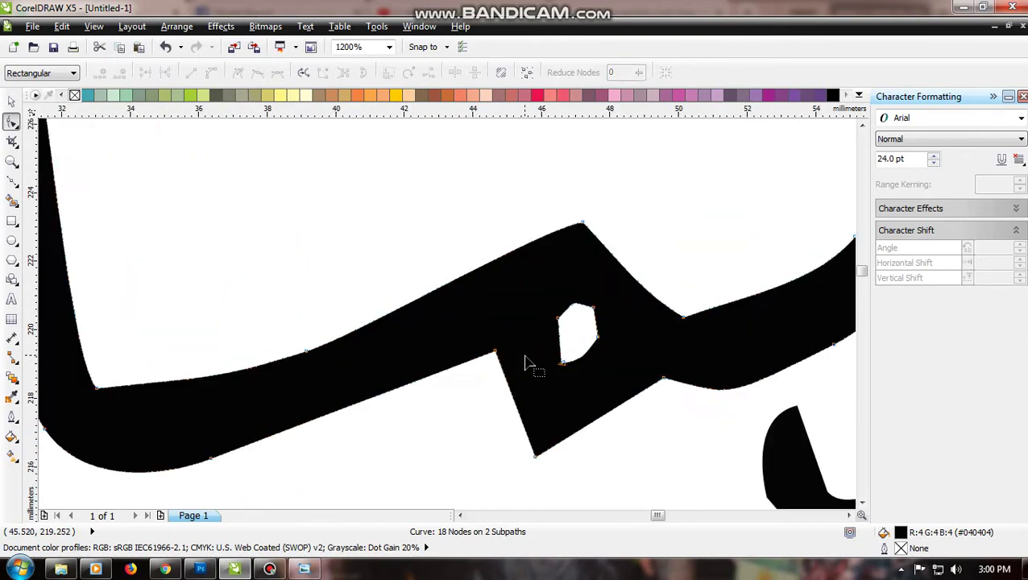
# Delete two surplus nodes from the outline of the first word's first counter hole
pyautogui.scroll(2, 551, 348)
pyautogui.click(565, 292)
pyautogui.press('Delete')
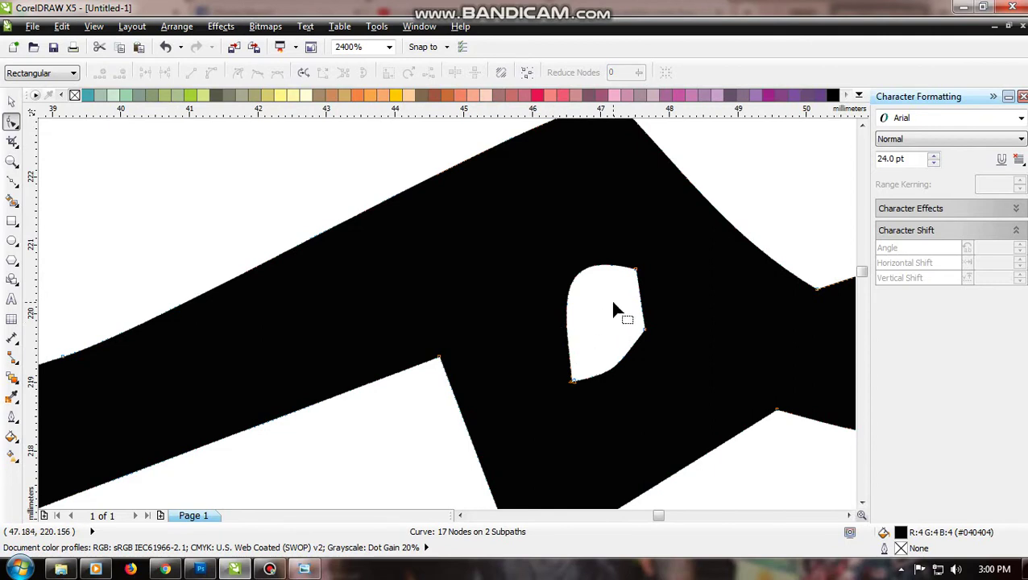
pyautogui.click(645, 328)
pyautogui.press('Delete')
# Make the remaining nodes of the counter hole symmetrical to round it into an oval
pyautogui.click(567, 324)
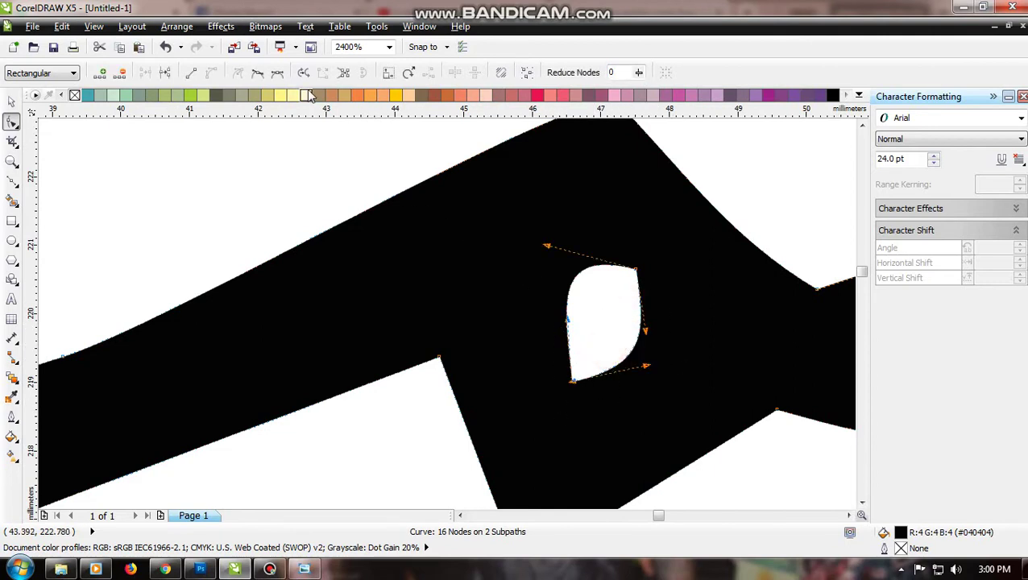
pyautogui.click(277, 72)
pyautogui.click(626, 298)
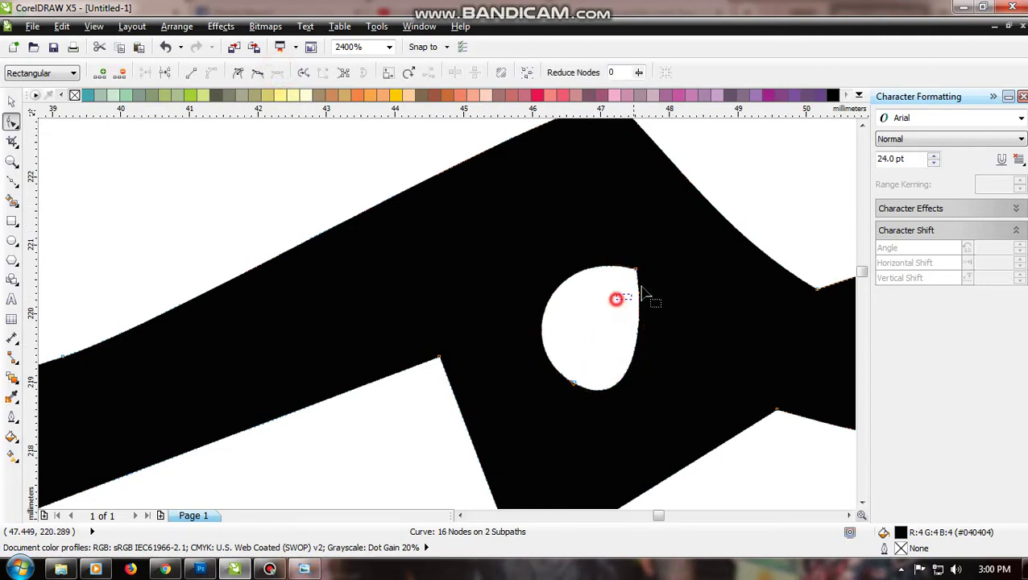
pyautogui.click(272, 76)
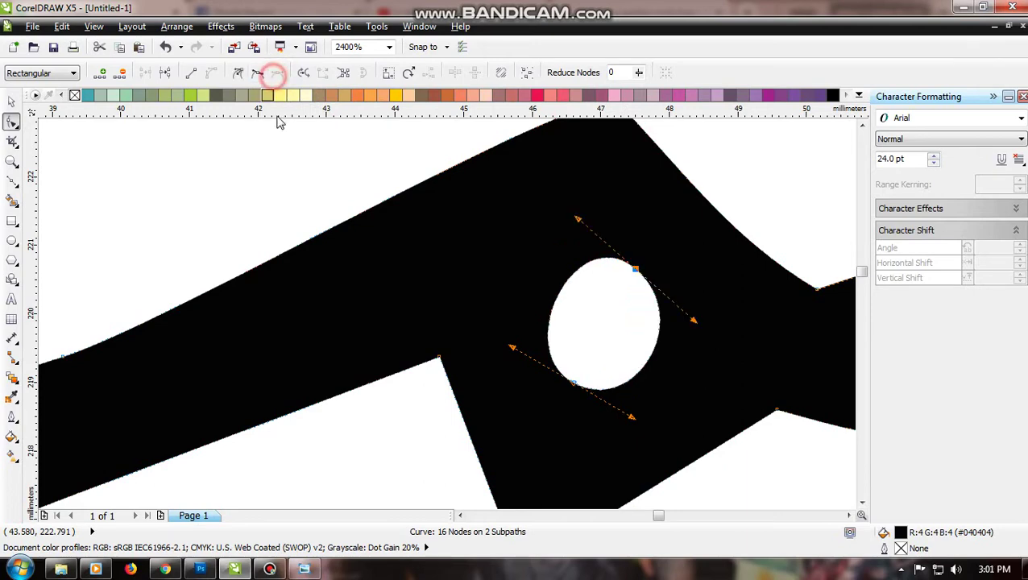
pyautogui.click(282, 131)
# Convert the straight edge below the counter hole, running down to the pointed corner, to a curve and bow it outward
pyautogui.scroll(-1, 379, 266)
pyautogui.scroll(-1, 440, 320)
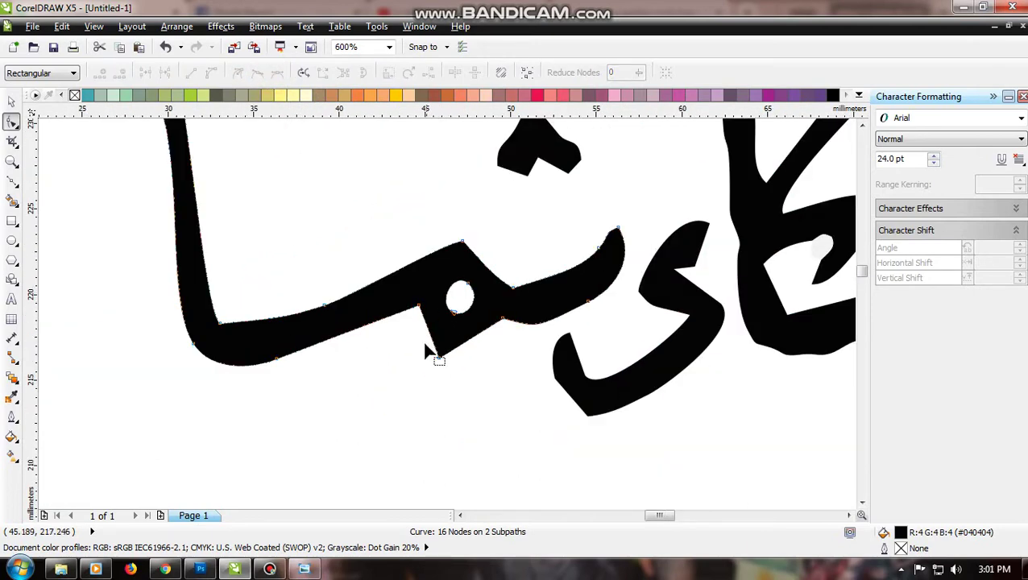
pyautogui.click(439, 359)
pyautogui.scroll(2, 440, 367)
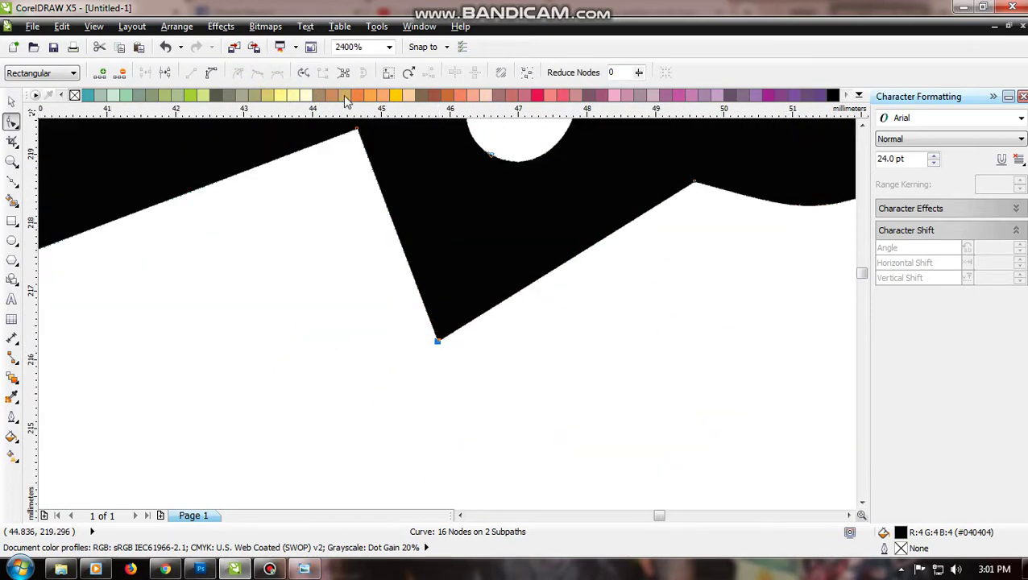
pyautogui.click(213, 73)
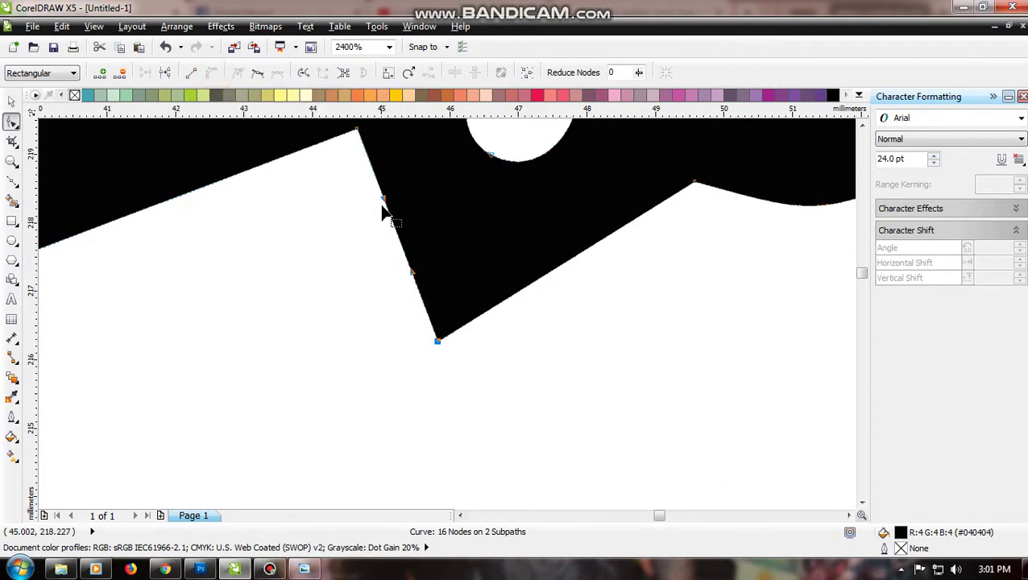
pyautogui.moveTo(381, 207); pyautogui.dragTo(354, 212)
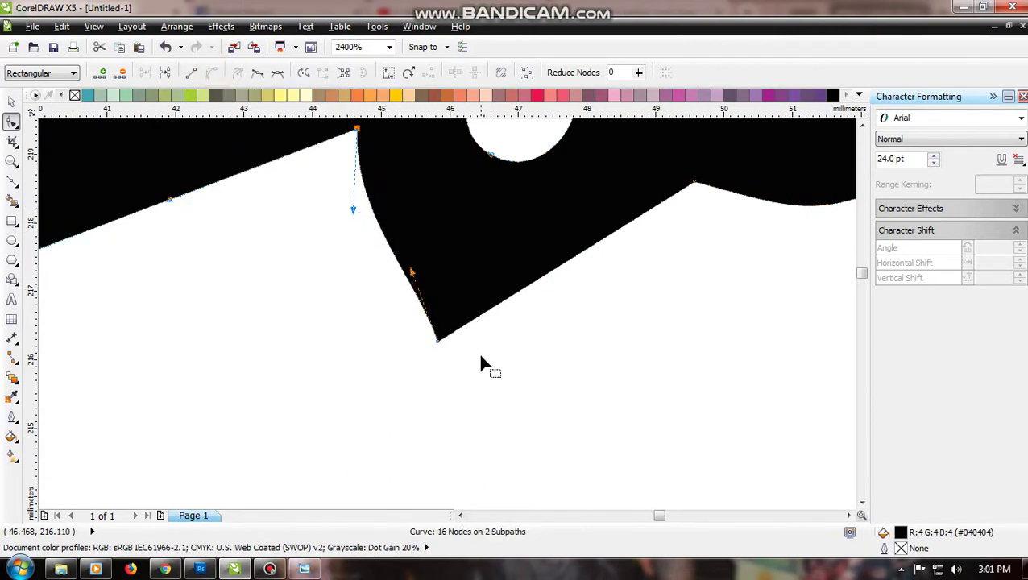
pyautogui.moveTo(412, 272); pyautogui.dragTo(400, 302)
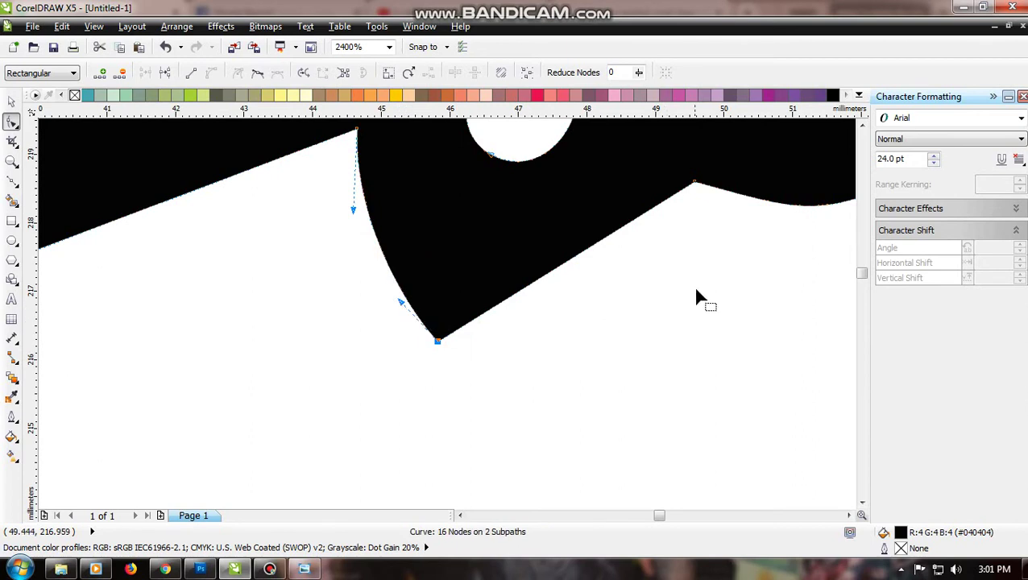
# Convert the straight edge rising from the pointed corner below the counter hole to a curve and bow it outward
pyautogui.moveTo(673, 149); pyautogui.dragTo(702, 259)
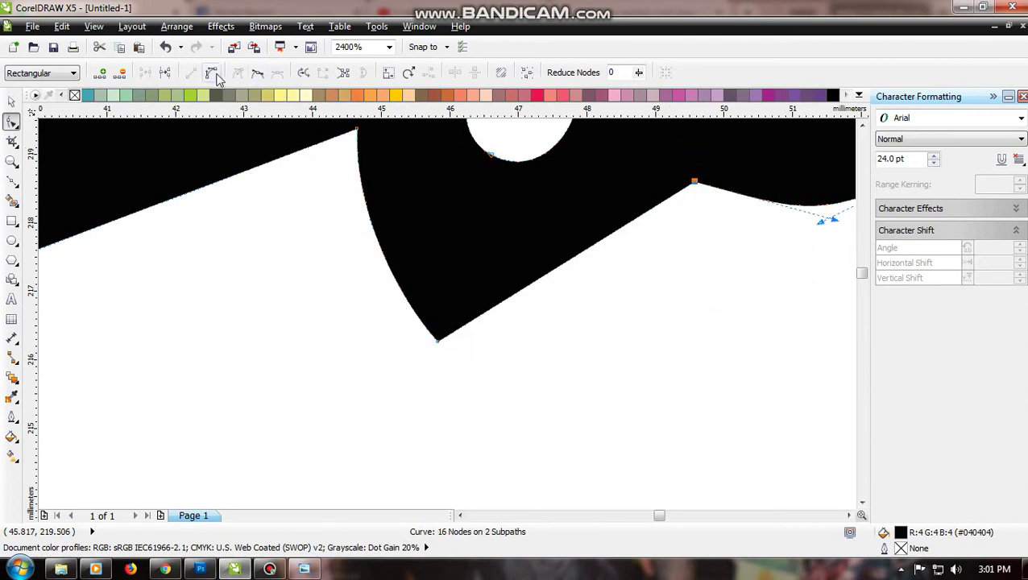
pyautogui.click(213, 74)
pyautogui.moveTo(610, 242); pyautogui.dragTo(512, 366)
pyautogui.scroll(-2, 487, 387)
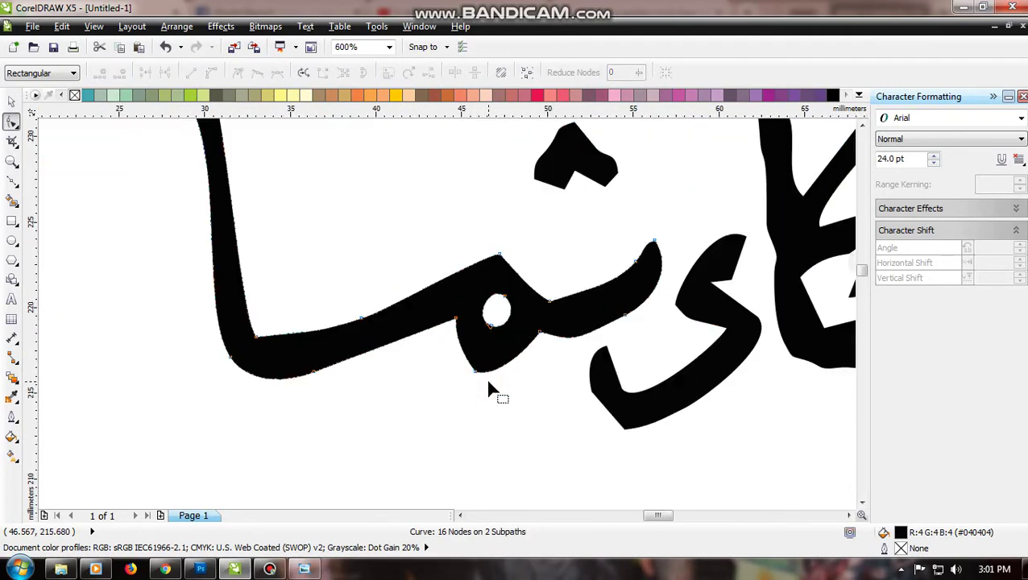
# Bend the inner edge of the long stroke downward just after the tall stroke's corner and delete the surplus node beyond it
pyautogui.click(264, 311)
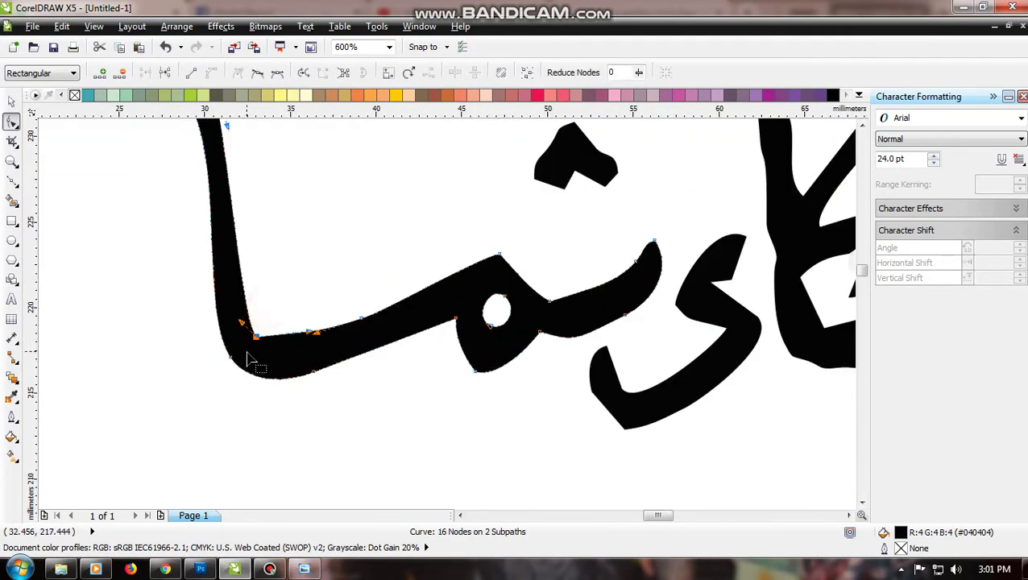
pyautogui.scroll(1, 270, 342)
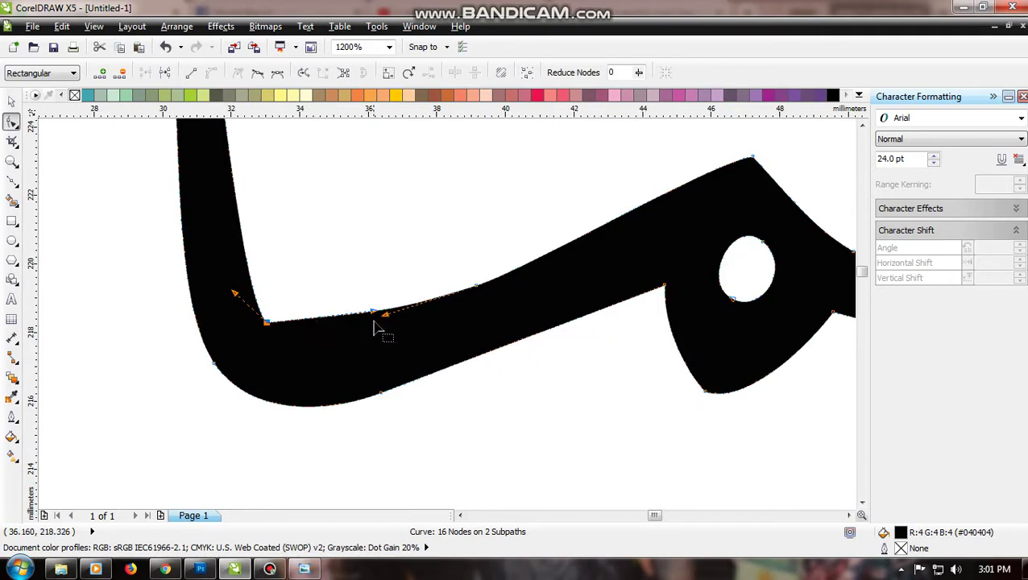
pyautogui.moveTo(369, 318); pyautogui.dragTo(371, 345)
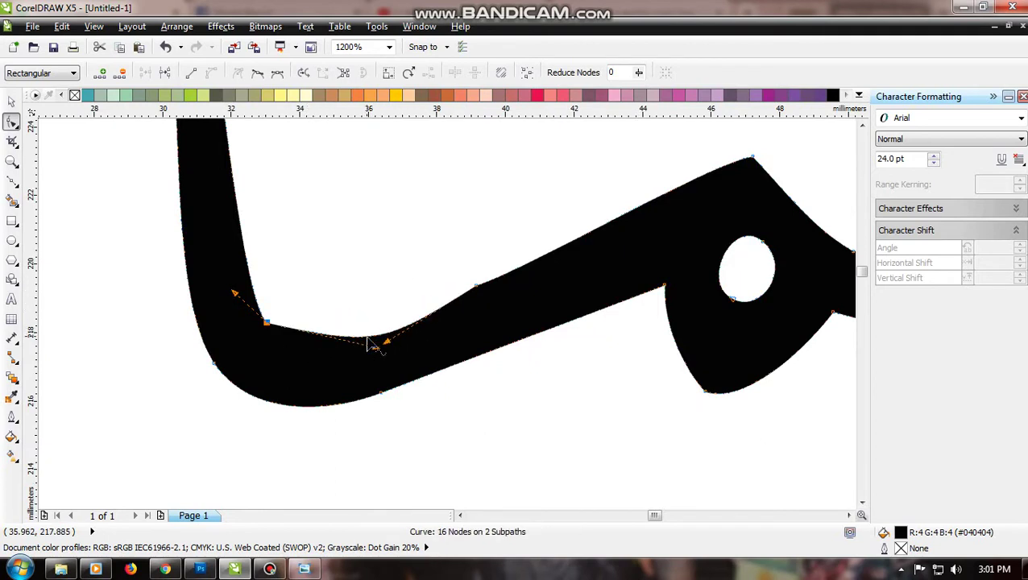
pyautogui.doubleClick(477, 287)
pyautogui.scroll(-1, 495, 302)
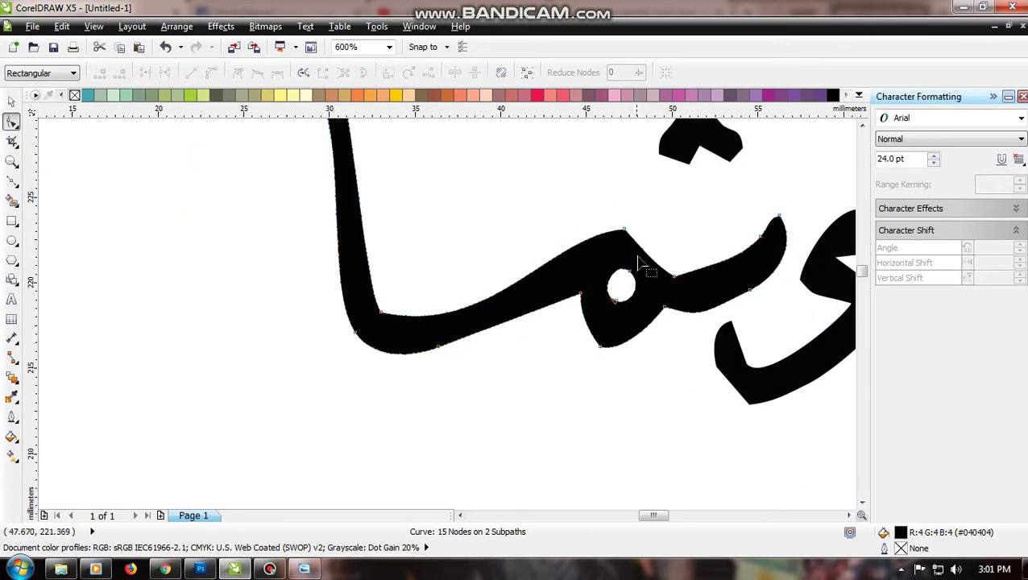
# Make the peak node above the counter hole symmetrical to round the pointed hump
pyautogui.scroll(1, 635, 253)
pyautogui.moveTo(637, 174); pyautogui.dragTo(592, 236)
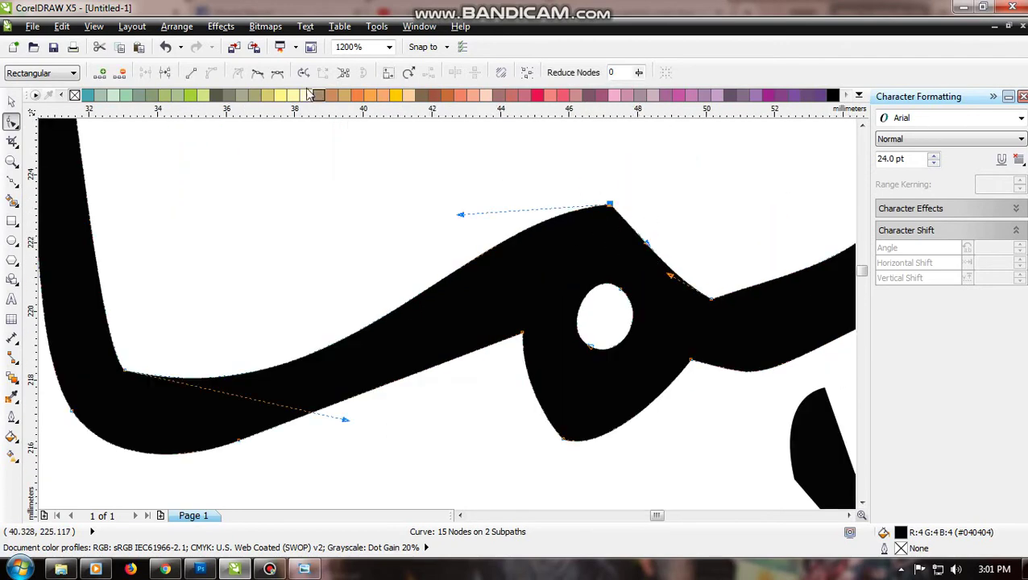
pyautogui.click(277, 72)
pyautogui.click(301, 155)
pyautogui.scroll(-1, 649, 269)
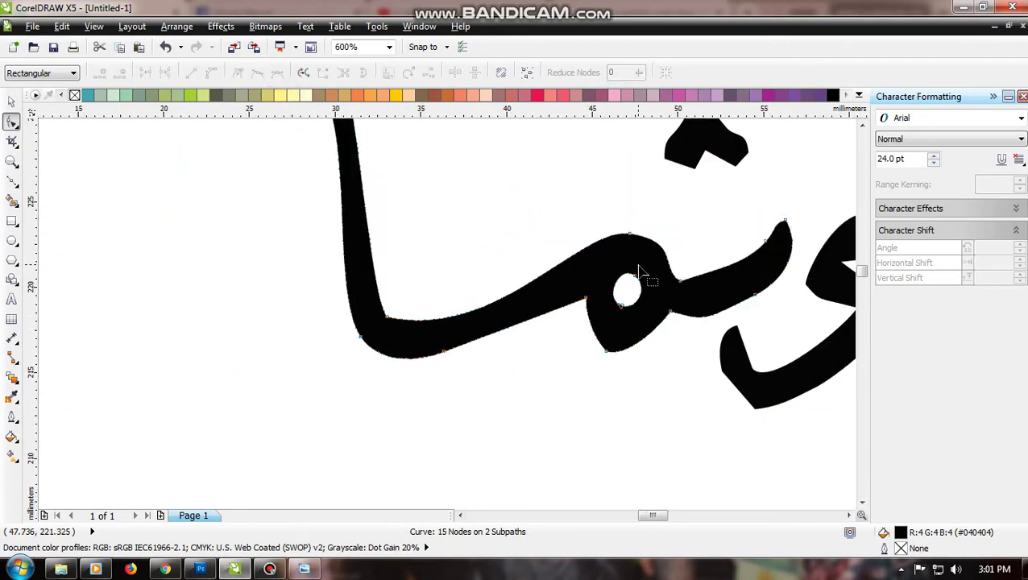
pyautogui.scroll(-2, 467, 354)
pyautogui.scroll(2, 543, 334)
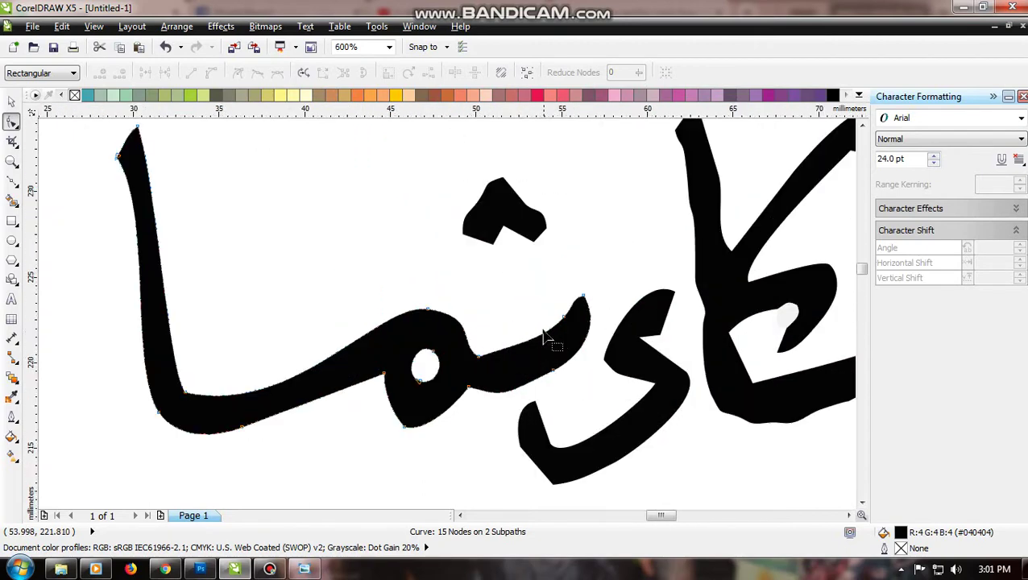
# Delete the extra node on the underside of the rising stroke beyond the counter hole
pyautogui.scroll(1, 493, 399)
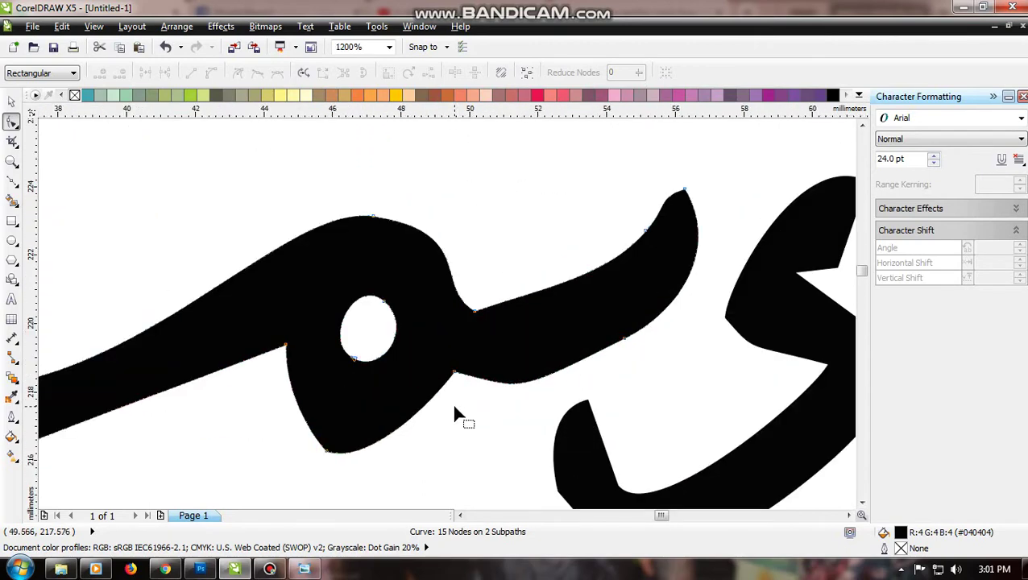
pyautogui.click(644, 232)
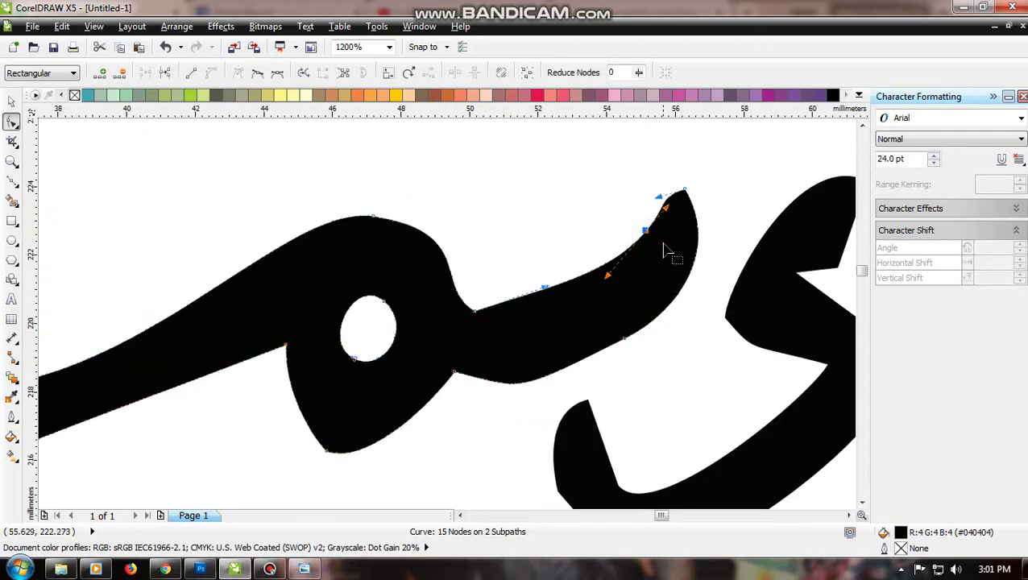
pyautogui.moveTo(616, 326); pyautogui.dragTo(660, 357)
pyautogui.press('Delete')
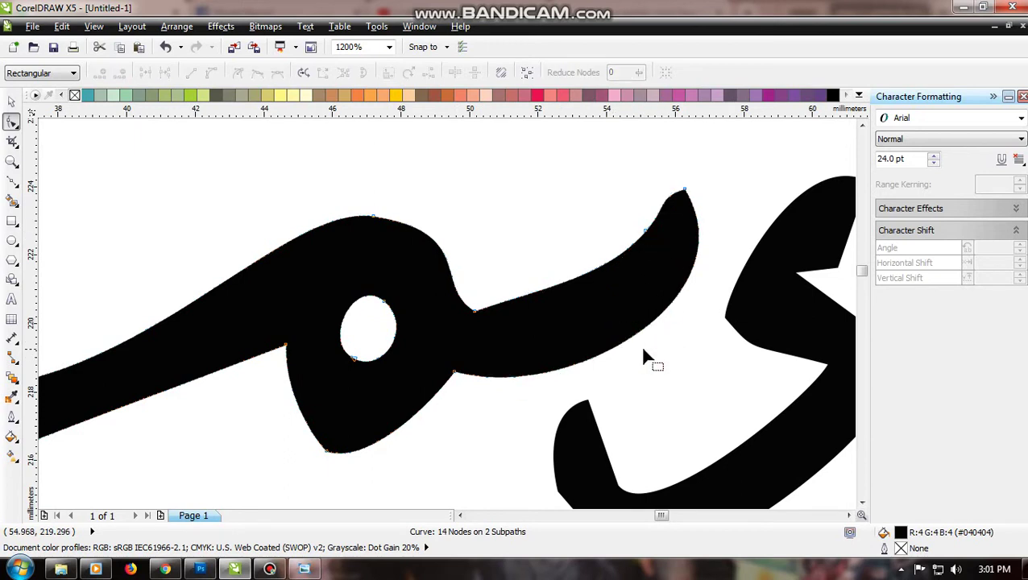
# Smooth the node at the tip of the rising stroke to round off its point
pyautogui.moveTo(710, 218); pyautogui.dragTo(712, 219)
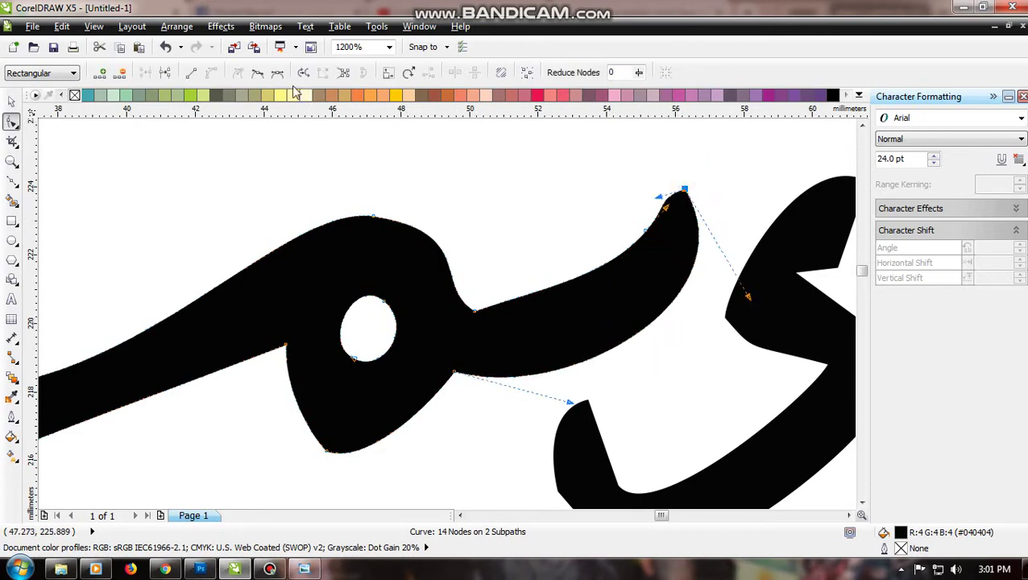
pyautogui.click(268, 73)
pyautogui.click(546, 176)
pyautogui.scroll(-1, 534, 218)
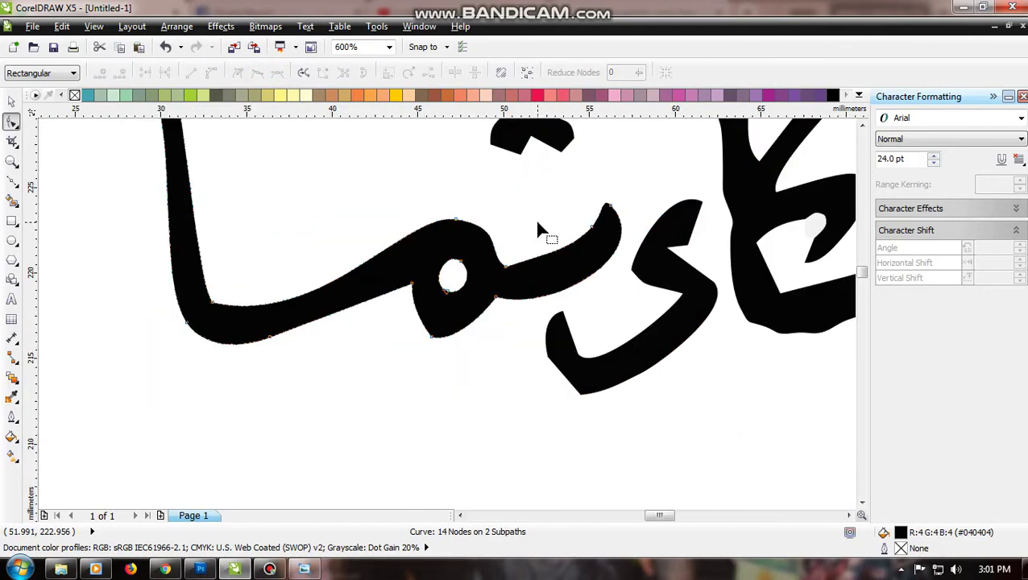
# Reshape the hump above the counter hole by adjusting its handle, adding a node on the long stroke's slope and deleting the peak node
pyautogui.scroll(1, 505, 266)
pyautogui.moveTo(522, 244); pyautogui.dragTo(507, 282)
pyautogui.moveTo(536, 215); pyautogui.dragTo(487, 300)
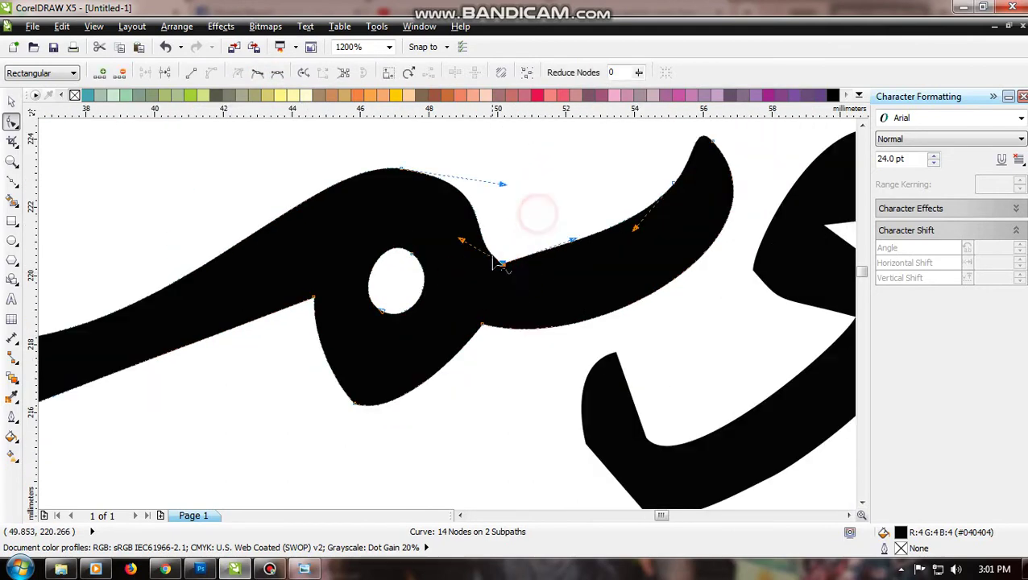
pyautogui.moveTo(502, 183); pyautogui.dragTo(509, 171)
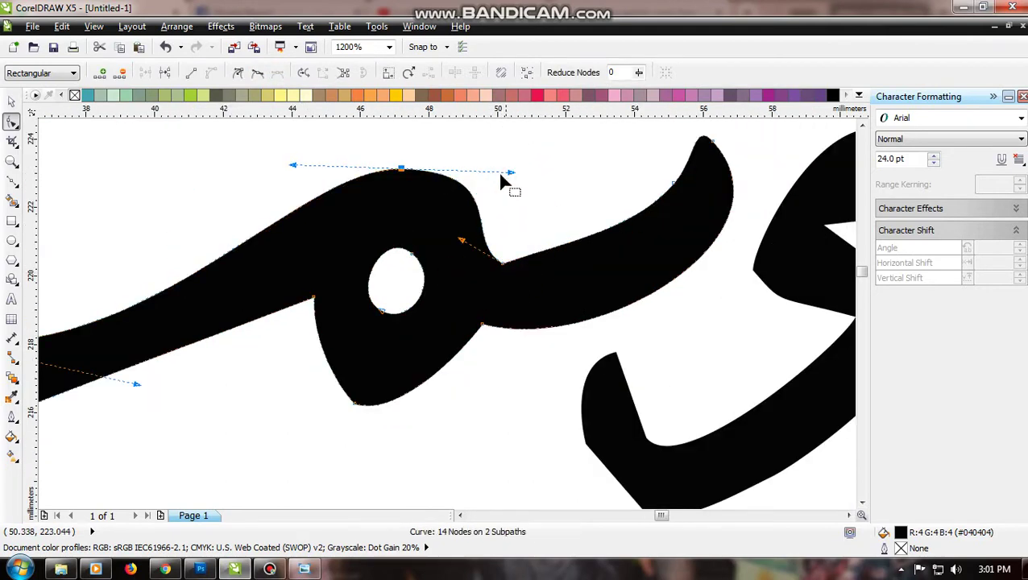
pyautogui.doubleClick(344, 184)
pyautogui.doubleClick(398, 165)
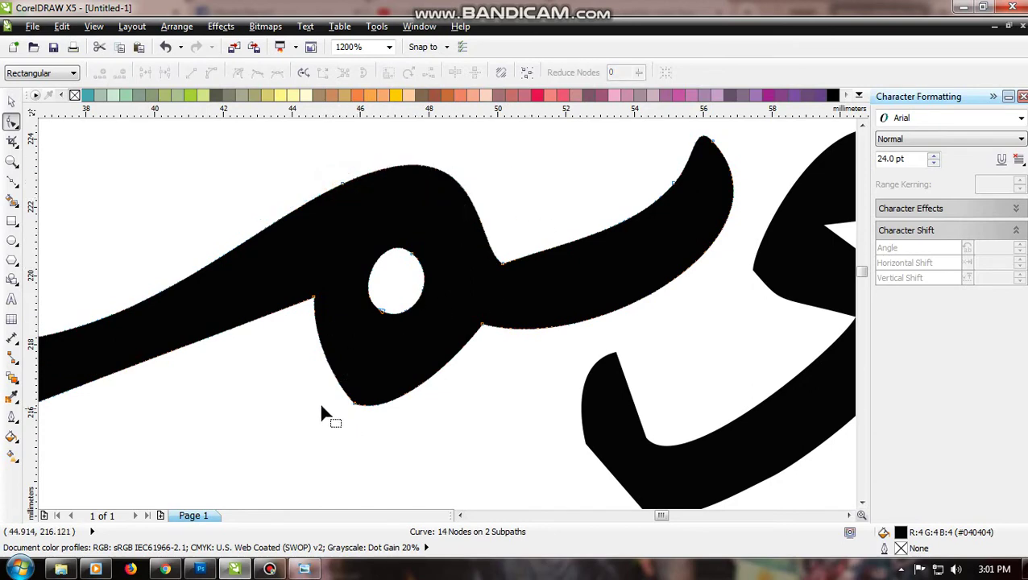
# Make the node at the lowest corner below the counter hole symmetrical to round it
pyautogui.moveTo(321, 403); pyautogui.dragTo(383, 415)
pyautogui.click(276, 73)
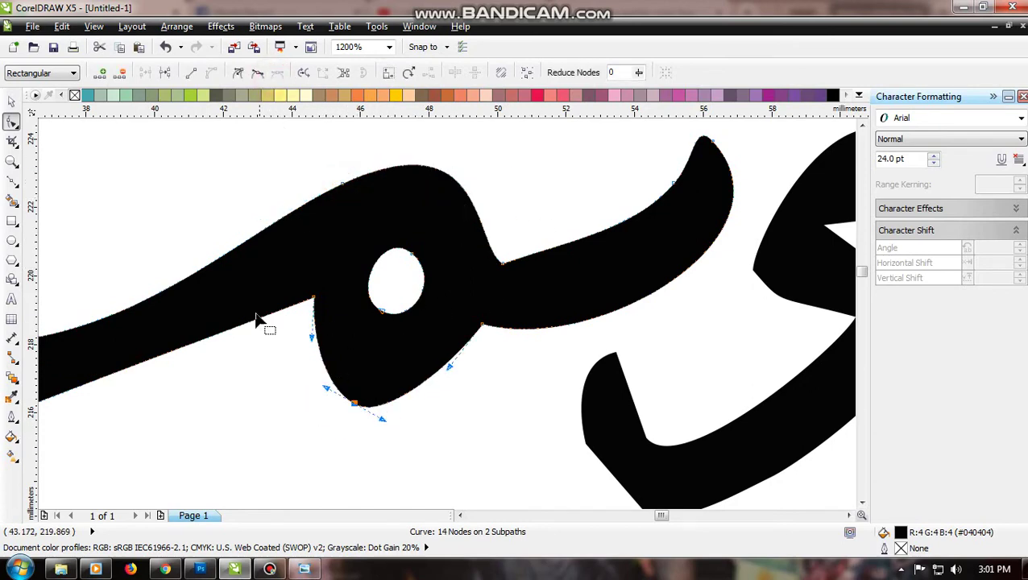
pyautogui.scroll(-4, 262, 372)
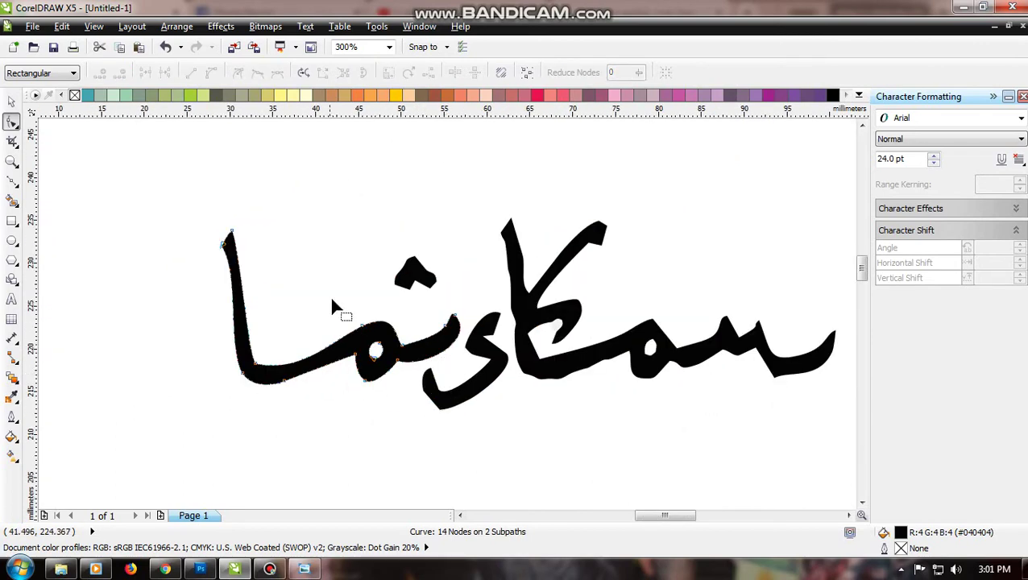
# Delete the pointed bottom node of the S-shaped letter to round its lower bend
pyautogui.scroll(1, 459, 412)
pyautogui.click(427, 406)
pyautogui.scroll(3, 402, 418)
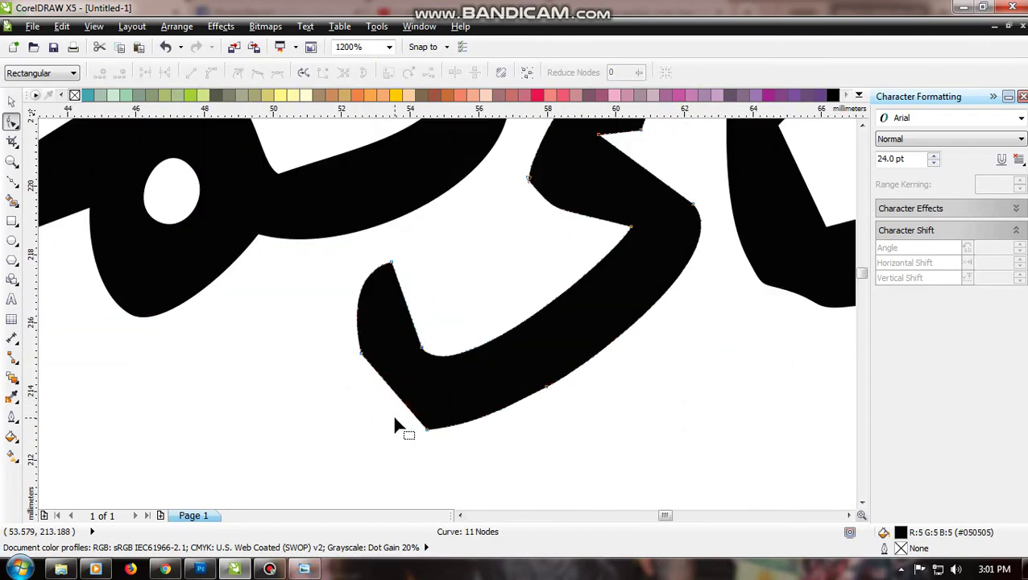
pyautogui.moveTo(394, 419); pyautogui.dragTo(447, 442)
pyautogui.press('Delete')
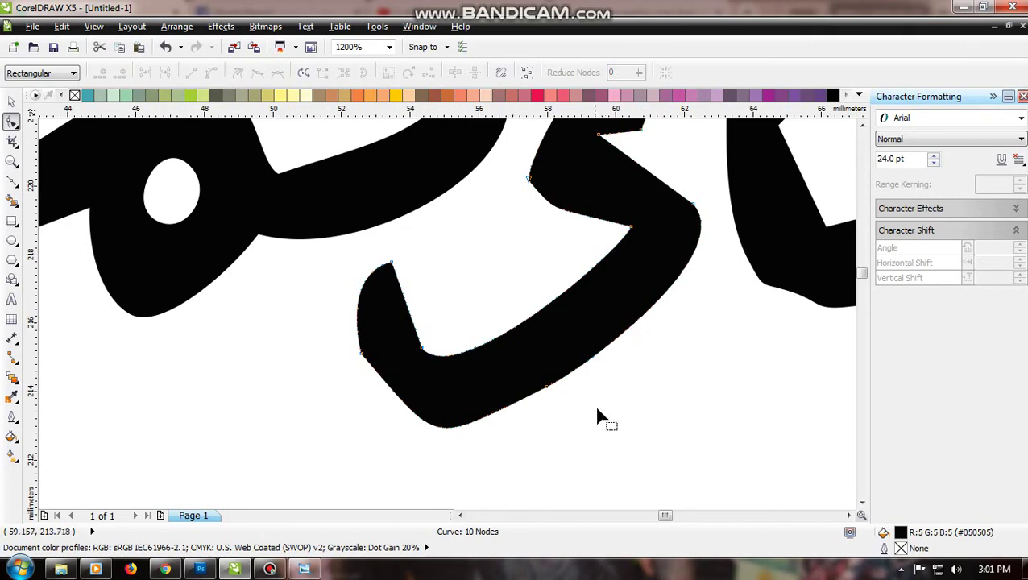
pyautogui.scroll(-3, 620, 226)
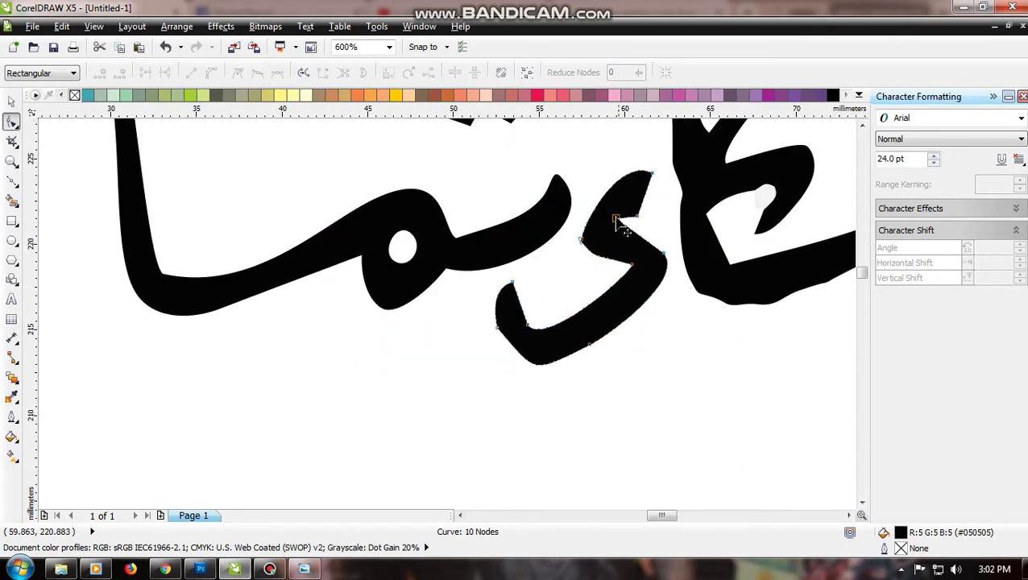
pyautogui.scroll(3, 652, 222)
pyautogui.moveTo(642, 234)
pyautogui.mouseDown()
pyautogui.moveTo(626, 227)
pyautogui.moveTo(619, 238)
pyautogui.mouseUp()
pyautogui.hotkey('ctrl', 'z')
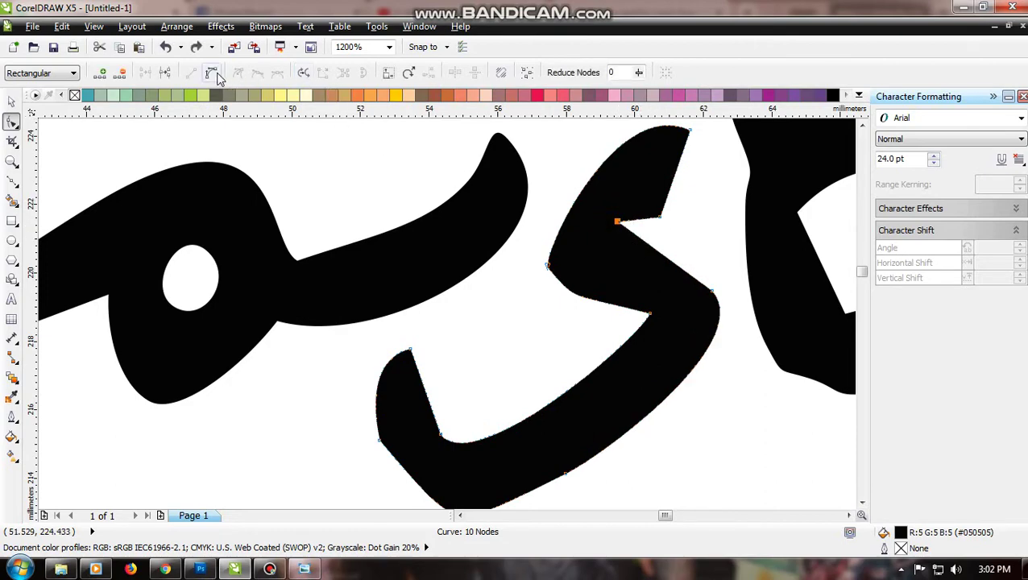
# Convert the straight end edge of the S-shaped letter's upper head to a curve and bow it outward
pyautogui.click(660, 216)
pyautogui.moveTo(665, 222); pyautogui.dragTo(652, 223)
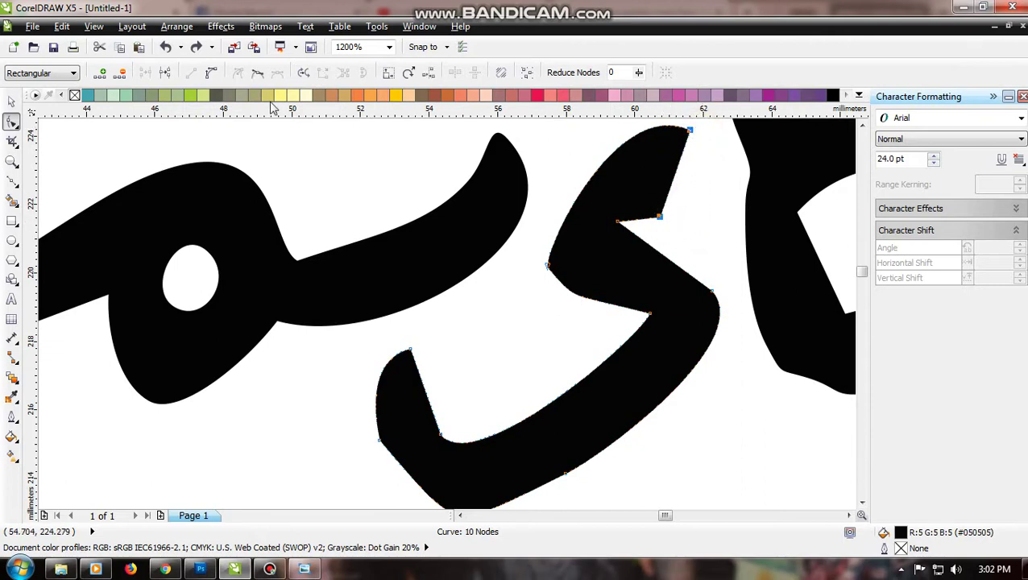
pyautogui.click(212, 74)
pyautogui.moveTo(677, 185); pyautogui.dragTo(693, 200)
pyautogui.click(711, 214)
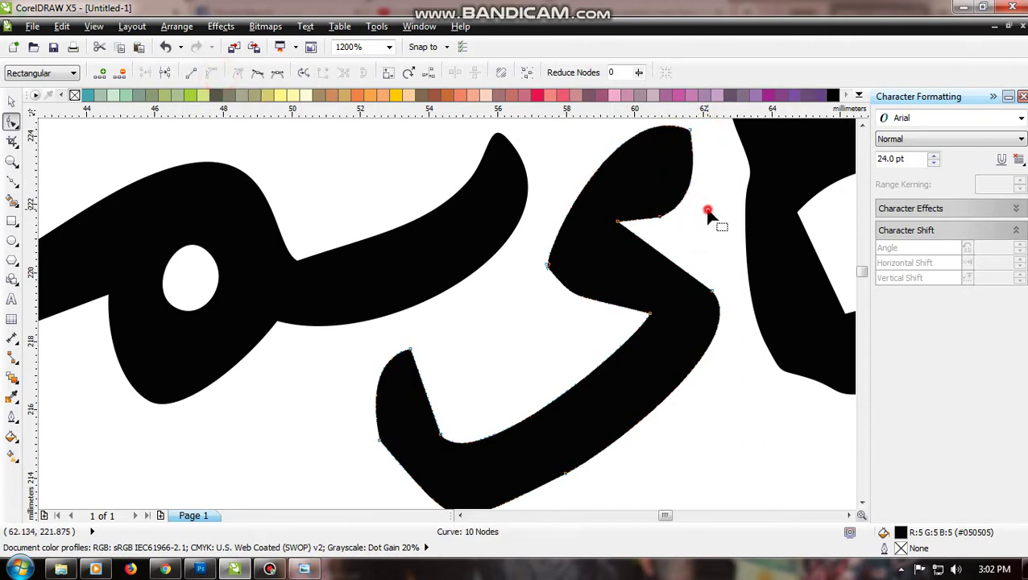
# Arch the short edge beneath the S-shaped letter's head upward into a rounded notch
pyautogui.click(612, 217)
pyautogui.scroll(2, 624, 230)
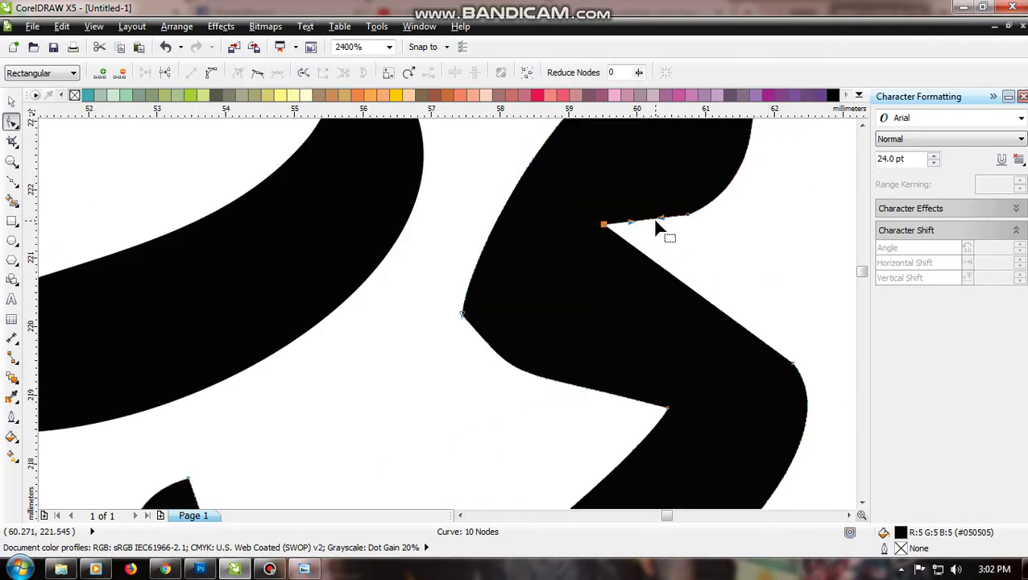
pyautogui.click(651, 212)
pyautogui.moveTo(599, 211); pyautogui.dragTo(662, 193)
pyautogui.click(688, 215)
pyautogui.click(671, 228)
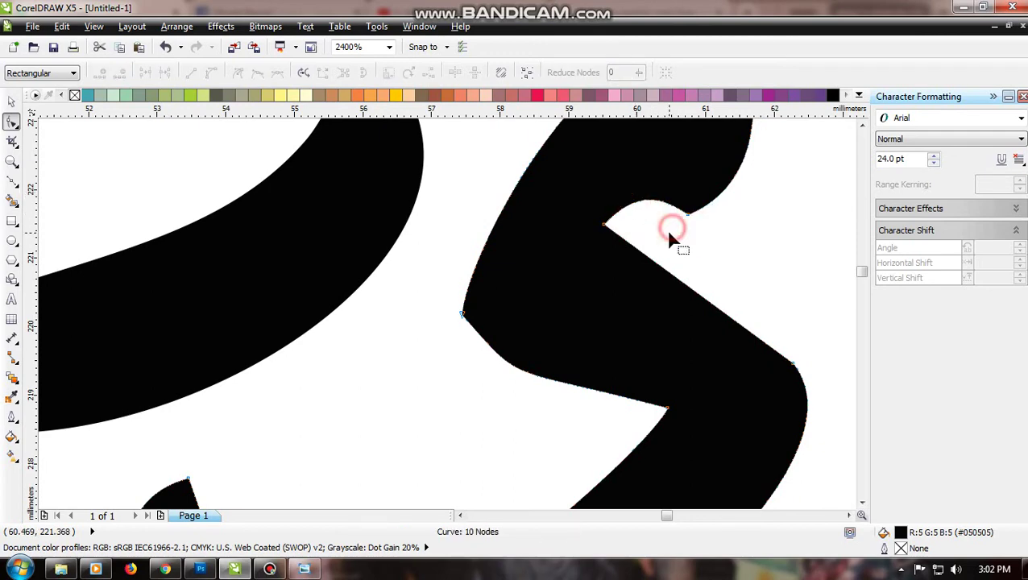
# Smooth the outer corner node where the S-shaped letter's head turns into its middle stroke
pyautogui.scroll(-3, 665, 229)
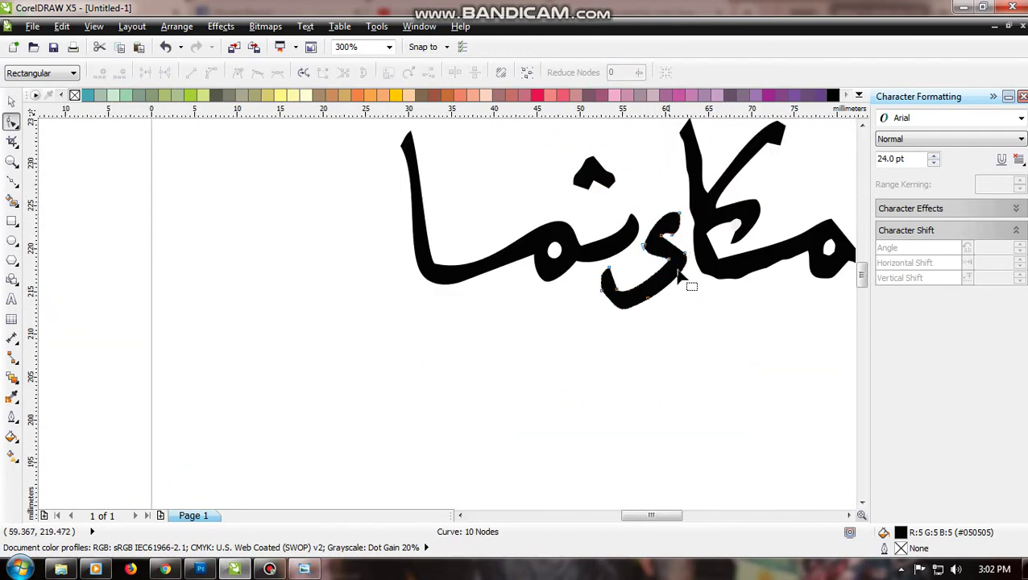
pyautogui.scroll(1, 680, 278)
pyautogui.scroll(1, 636, 319)
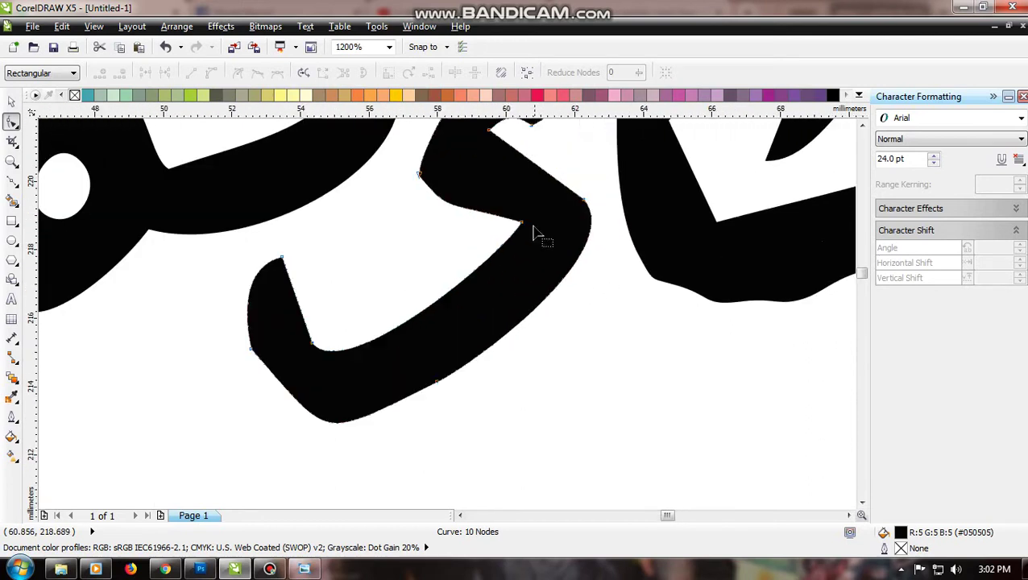
pyautogui.moveTo(410, 167); pyautogui.dragTo(430, 192)
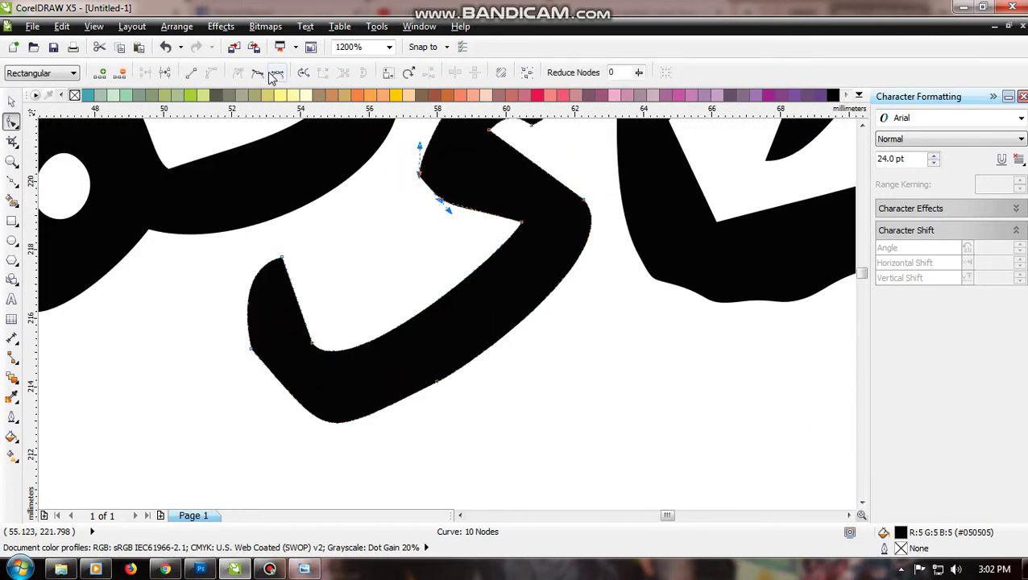
pyautogui.click(262, 74)
pyautogui.click(417, 205)
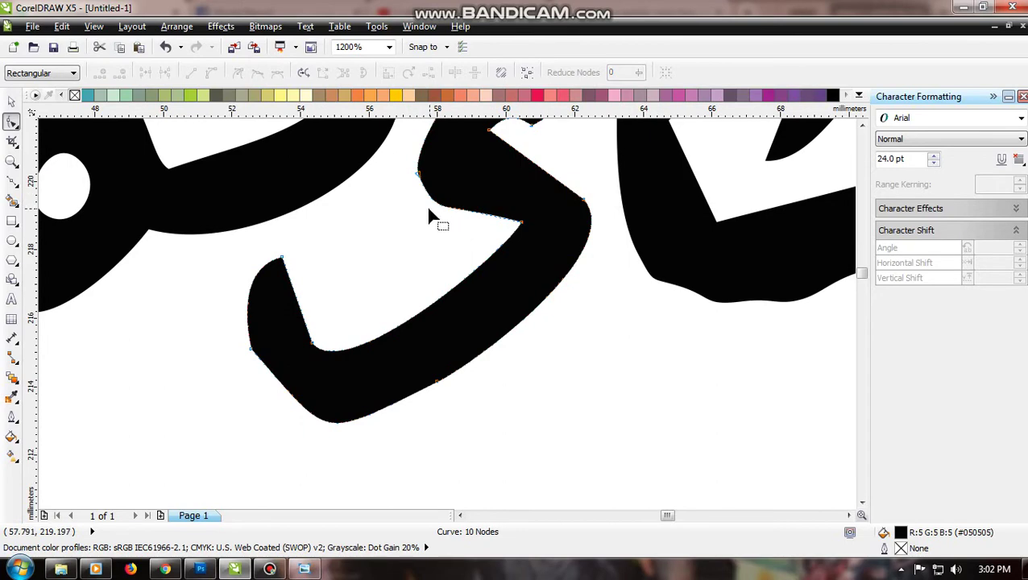
pyautogui.scroll(1, 428, 213)
pyautogui.moveTo(541, 231); pyautogui.dragTo(650, 236)
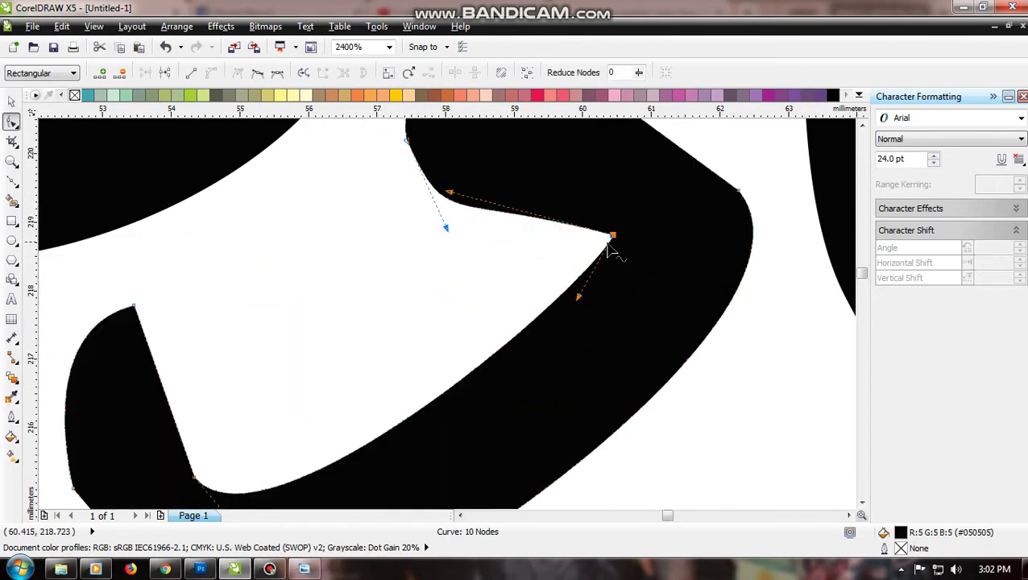
pyautogui.scroll(-1, 609, 250)
pyautogui.moveTo(488, 211); pyautogui.dragTo(516, 193)
pyautogui.scroll(-3, 471, 230)
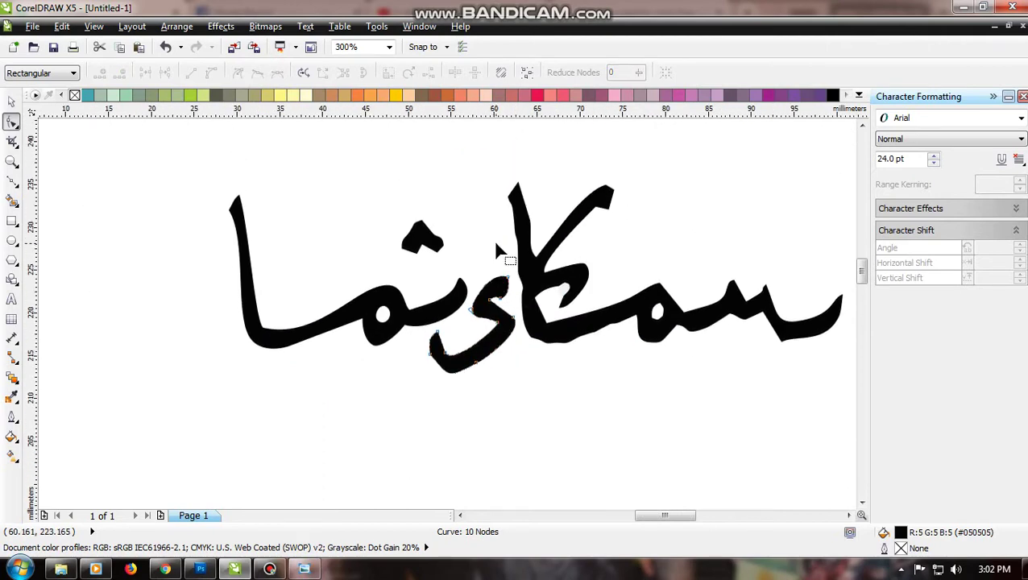
# Delete surplus nodes along the outer edge of the tall letter beside the S-shape and on the underside of its bottom bend
pyautogui.scroll(1, 499, 229)
pyautogui.click(465, 219)
pyautogui.moveTo(417, 182); pyautogui.dragTo(459, 323)
pyautogui.press('Delete')
pyautogui.press('Delete')
pyautogui.moveTo(455, 369); pyautogui.dragTo(460, 377)
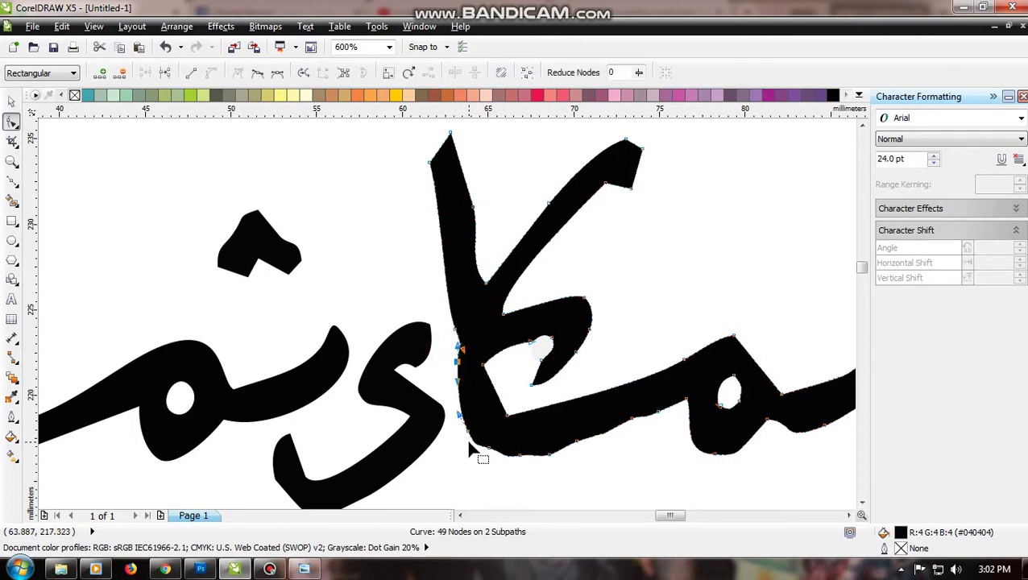
pyautogui.moveTo(497, 461); pyautogui.dragTo(470, 436)
pyautogui.press('Delete')
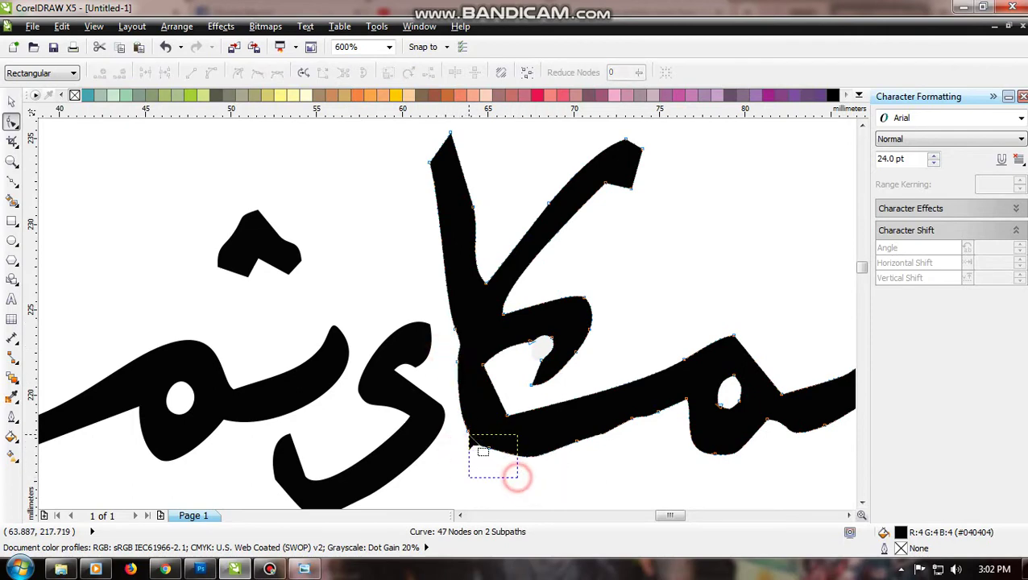
# Delete surplus nodes at the tall letter's bottom bend and along the underside of its connecting stroke
pyautogui.press('Delete')
pyautogui.moveTo(649, 447); pyautogui.dragTo(620, 401)
pyautogui.press('Delete')
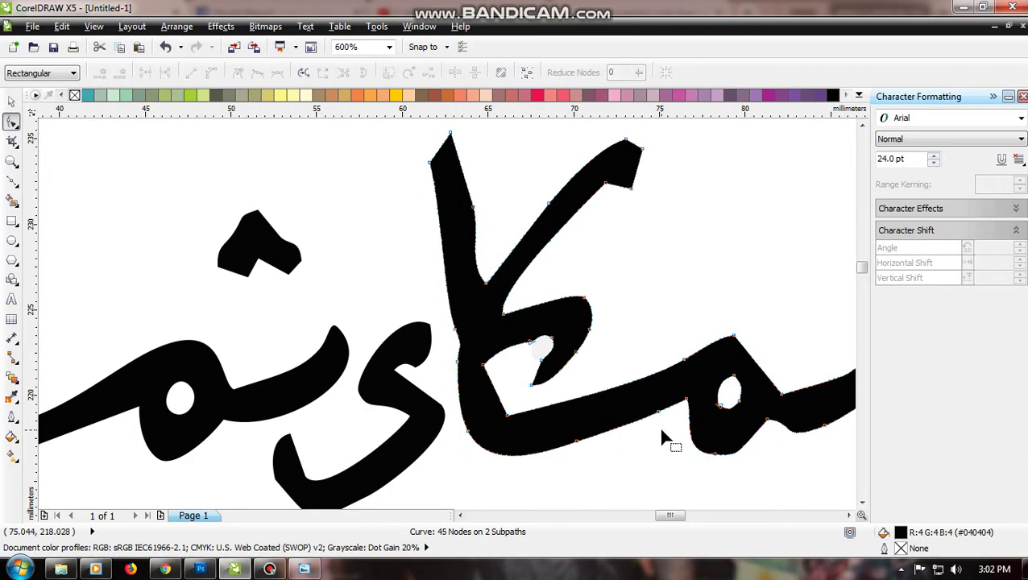
pyautogui.moveTo(659, 429); pyautogui.dragTo(645, 392)
pyautogui.press('Delete')
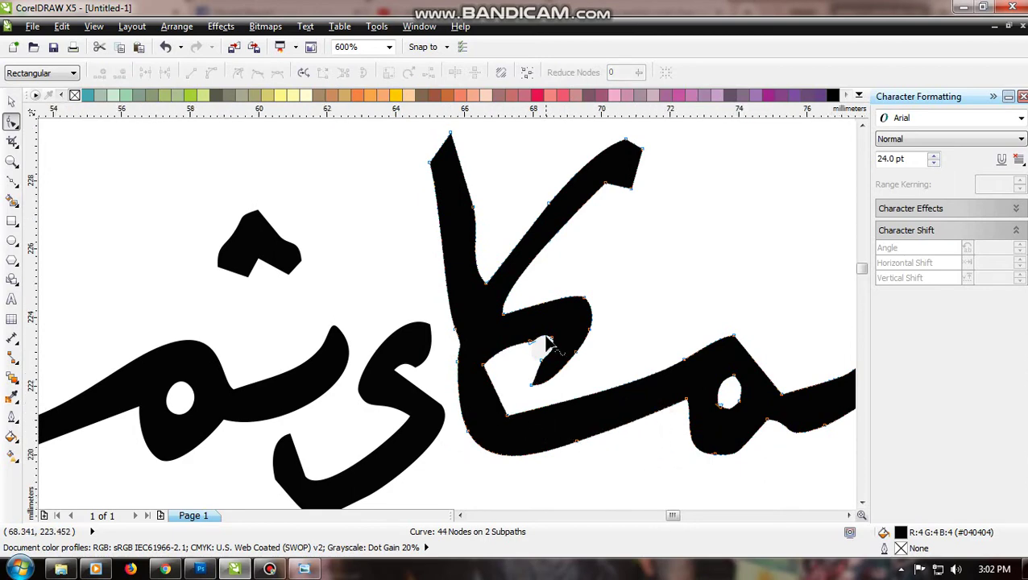
# Delete surplus nodes along the upper inner edge of the small hook beside the tall letter's stem
pyautogui.scroll(2, 546, 349)
pyautogui.moveTo(509, 384); pyautogui.dragTo(467, 338)
pyautogui.press('Delete')
pyautogui.scroll(-1, 476, 374)
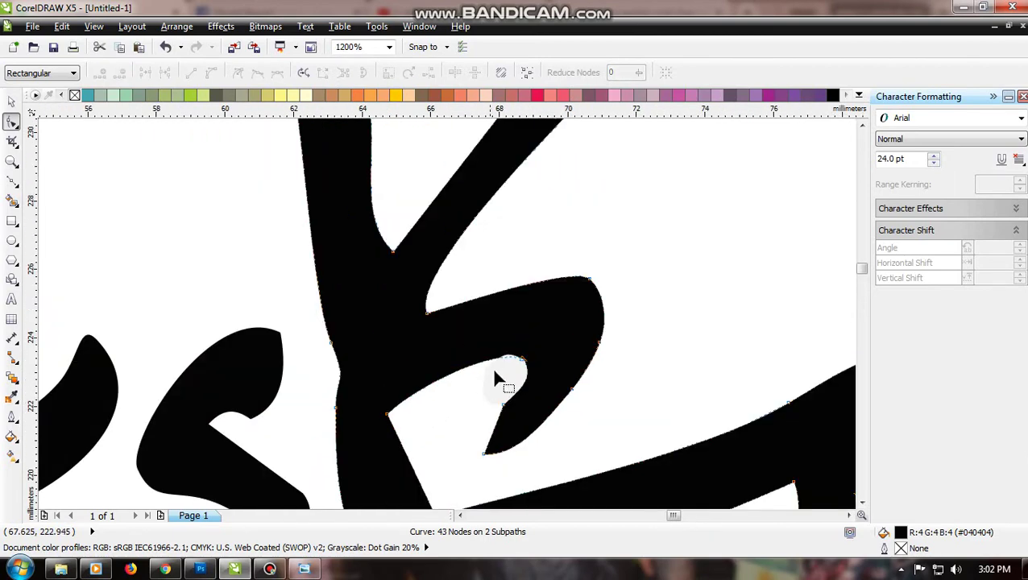
pyautogui.moveTo(509, 365); pyautogui.dragTo(536, 347)
pyautogui.press('Delete')
# Remove the off-white piece sitting inside the hook of the tall letter
pyautogui.scroll(1, 508, 368)
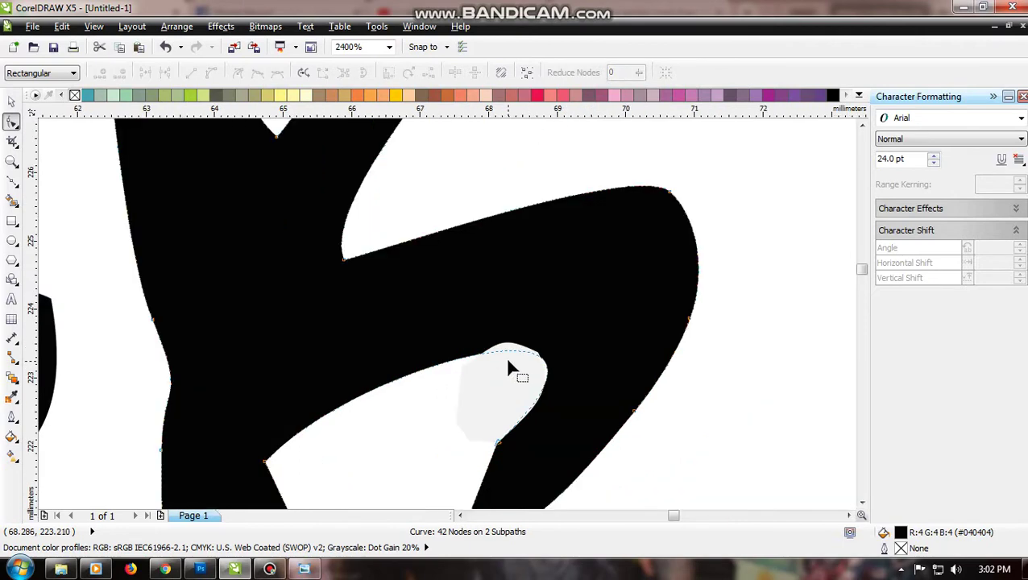
pyautogui.click(521, 368)
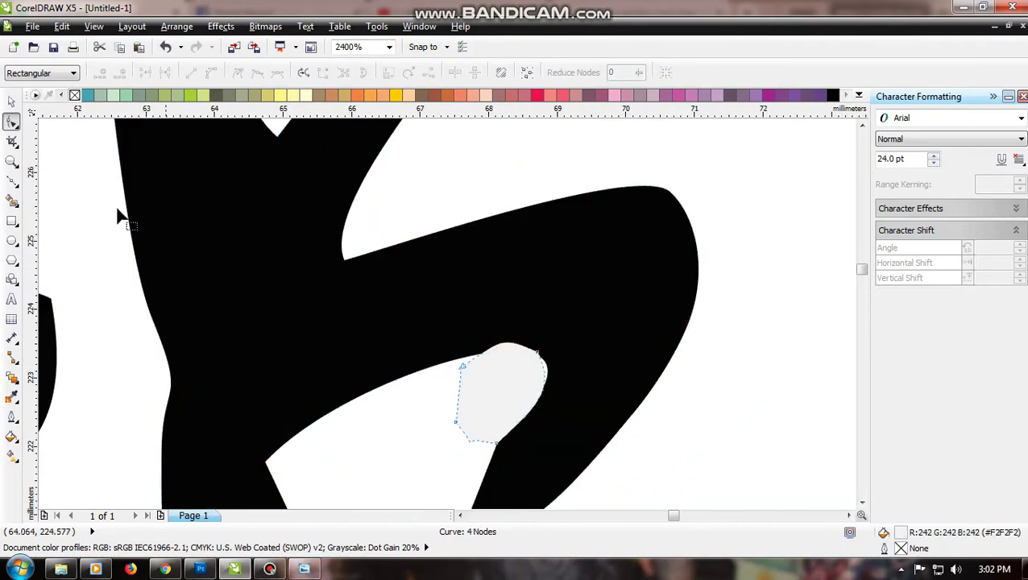
pyautogui.click(10, 103)
pyautogui.press('Delete')
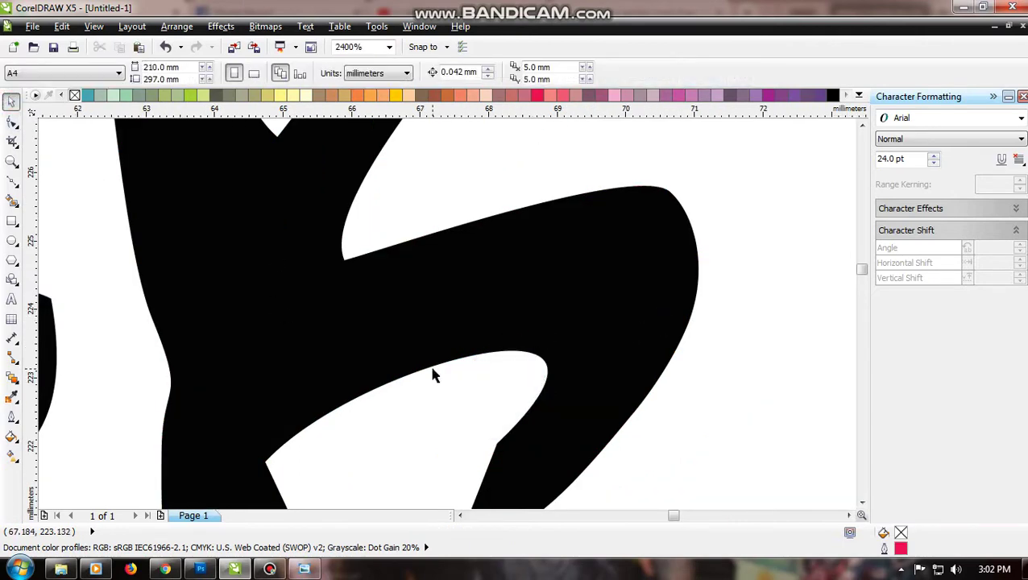
# Delete the corner node on the hook's inner edge just above its pointed tip
pyautogui.click(395, 309)
pyautogui.press('F10')
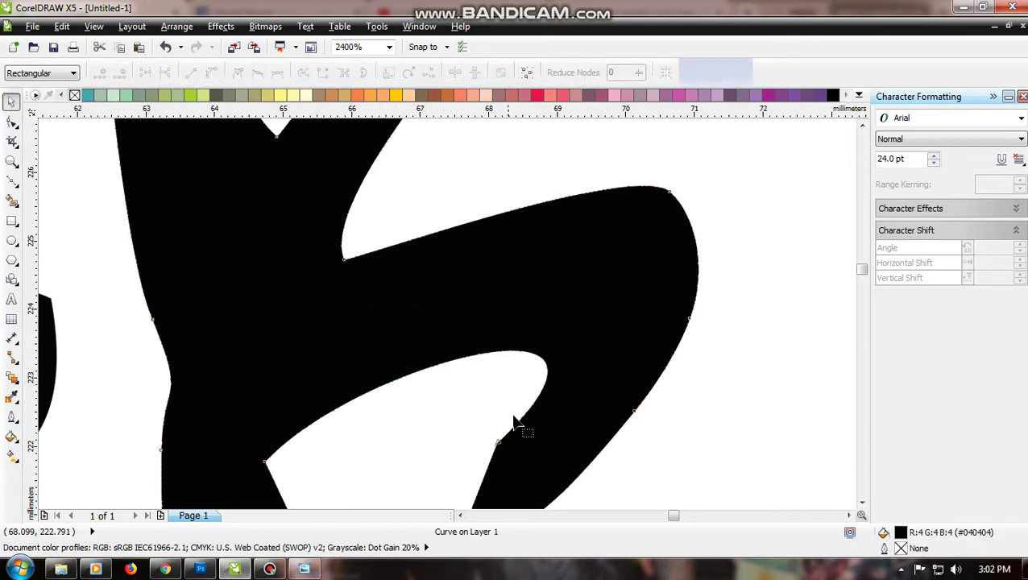
pyautogui.scroll(-2, 497, 358)
pyautogui.click(497, 352)
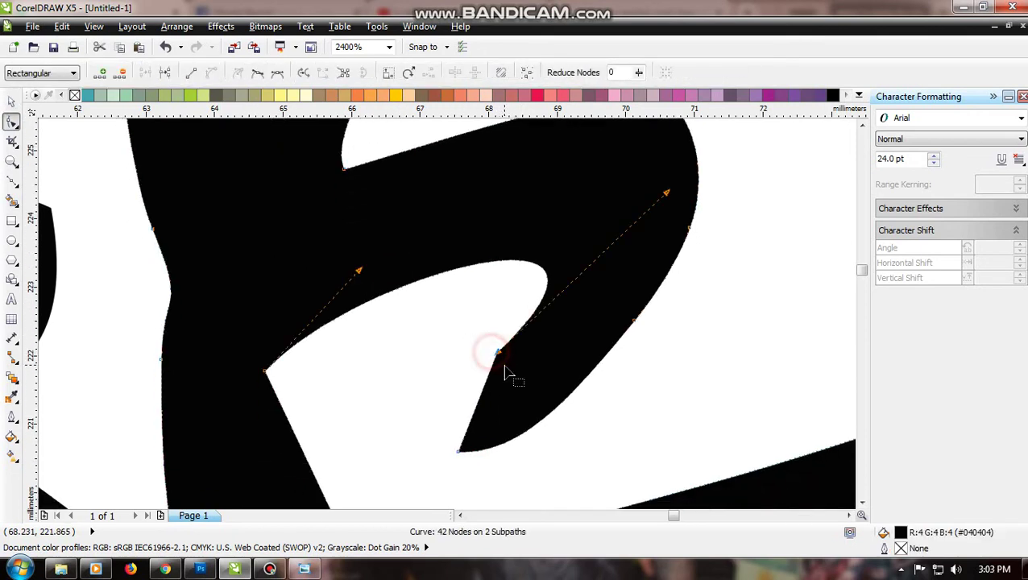
pyautogui.press('Delete')
pyautogui.scroll(-5, 500, 360)
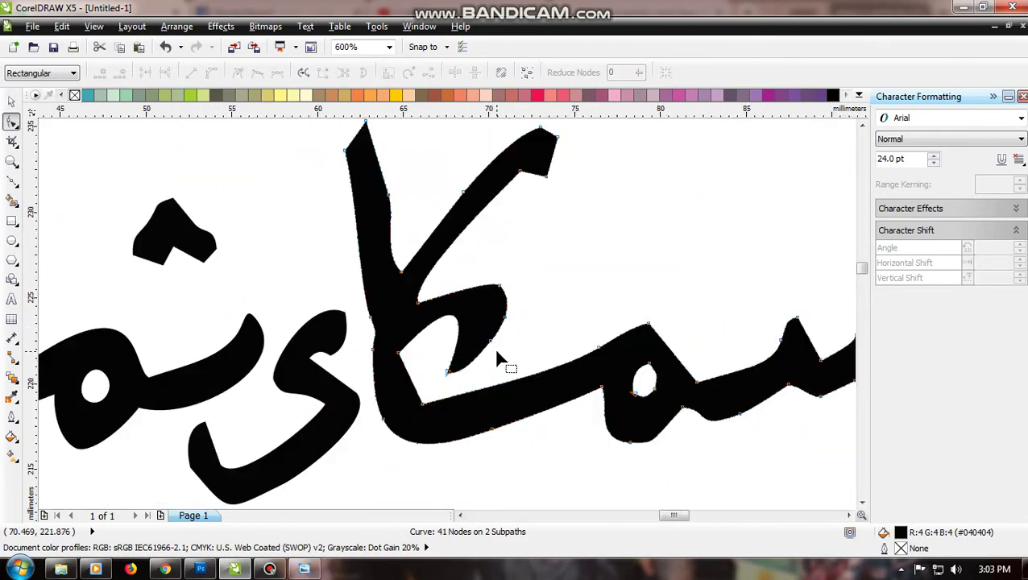
# Shift the inner corner node between the hook and the tall stem slightly outward, toward the hook's tip
pyautogui.scroll(3, 399, 357)
pyautogui.click(403, 366)
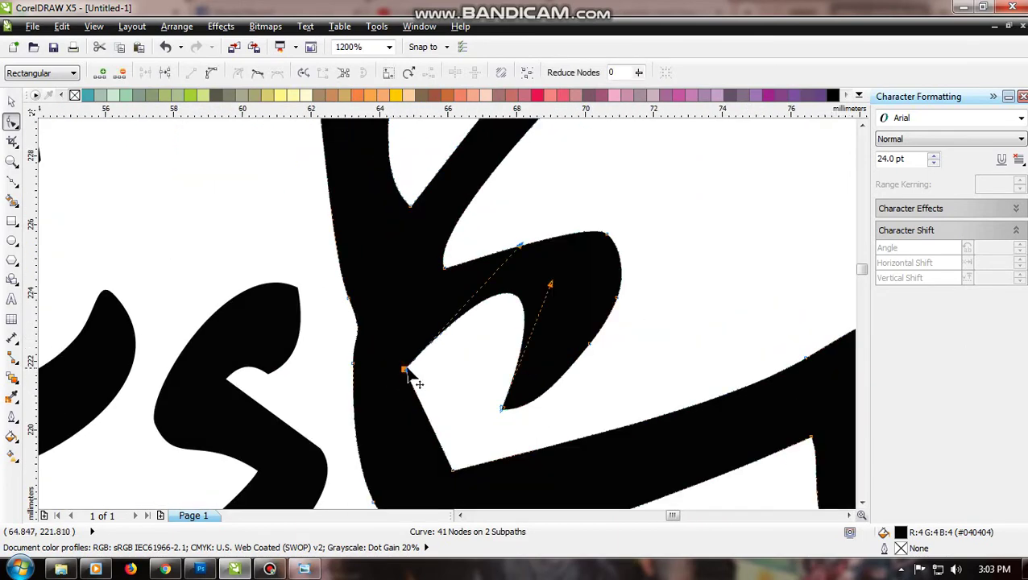
pyautogui.moveTo(406, 373)
pyautogui.mouseDown()
pyautogui.moveTo(412, 383)
pyautogui.moveTo(422, 369)
pyautogui.mouseUp()
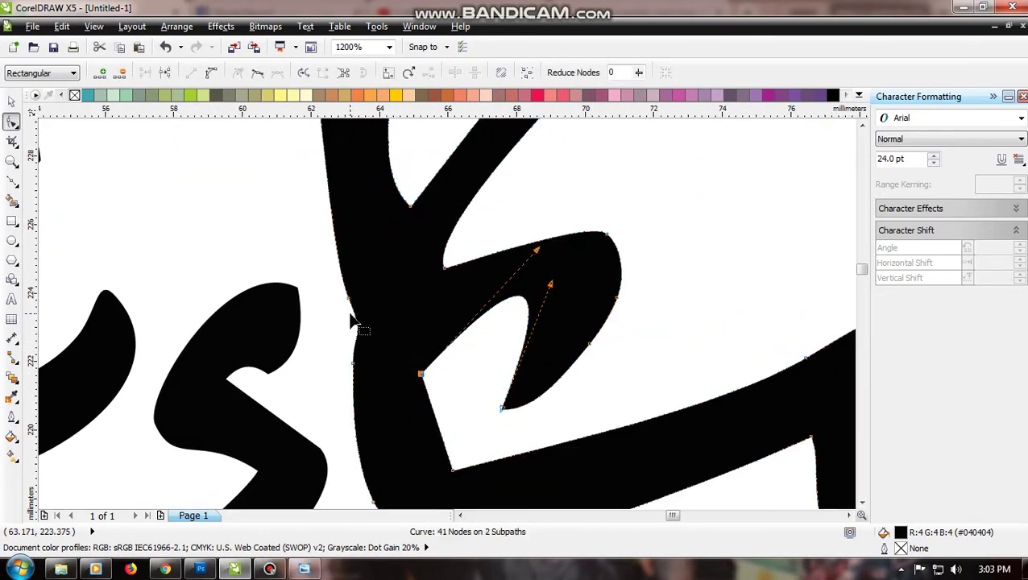
pyautogui.click(420, 322)
pyautogui.scroll(-4, 451, 348)
pyautogui.scroll(4, 425, 257)
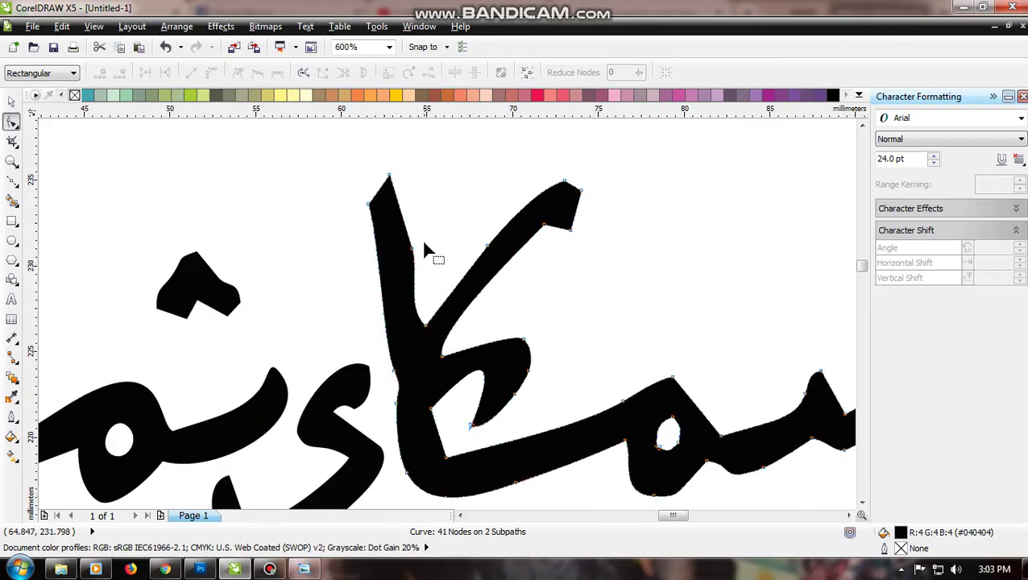
# Convert the straight end edge of the tall letter's diagonal arm to a curve and bow it outward
pyautogui.scroll(-4, 435, 286)
pyautogui.scroll(3, 500, 256)
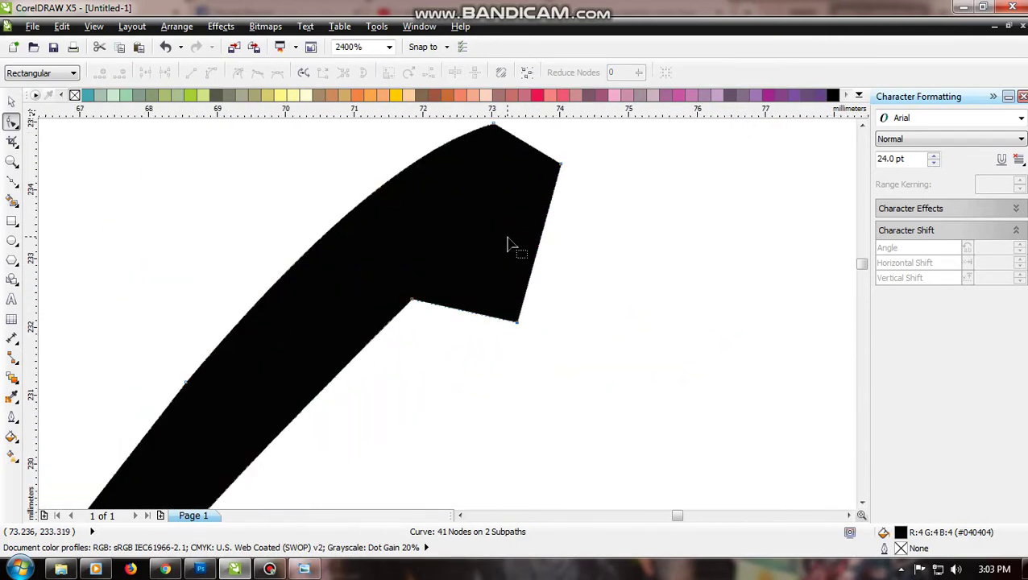
pyautogui.scroll(-1, 512, 263)
pyautogui.moveTo(554, 196); pyautogui.dragTo(505, 317)
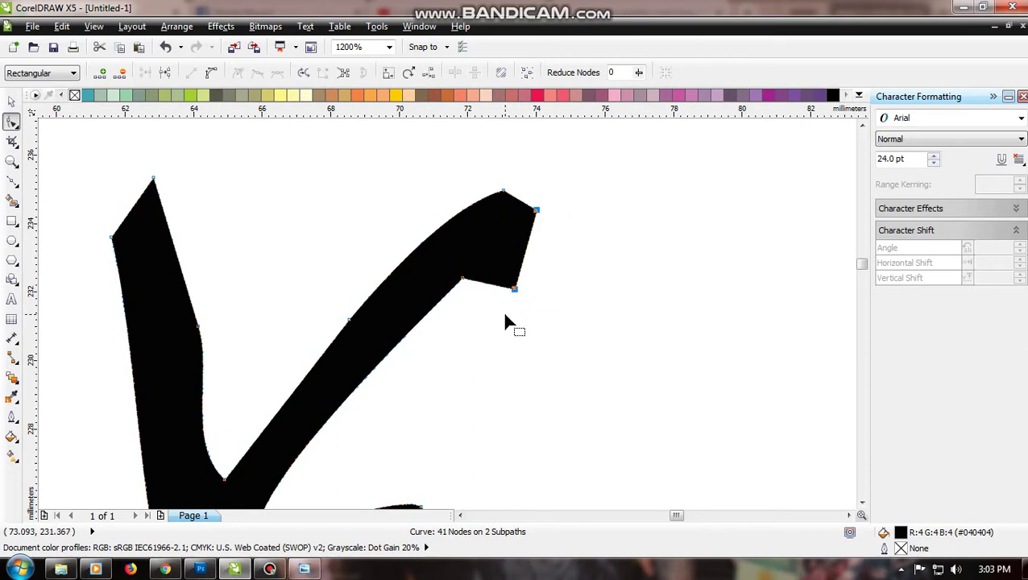
pyautogui.click(211, 73)
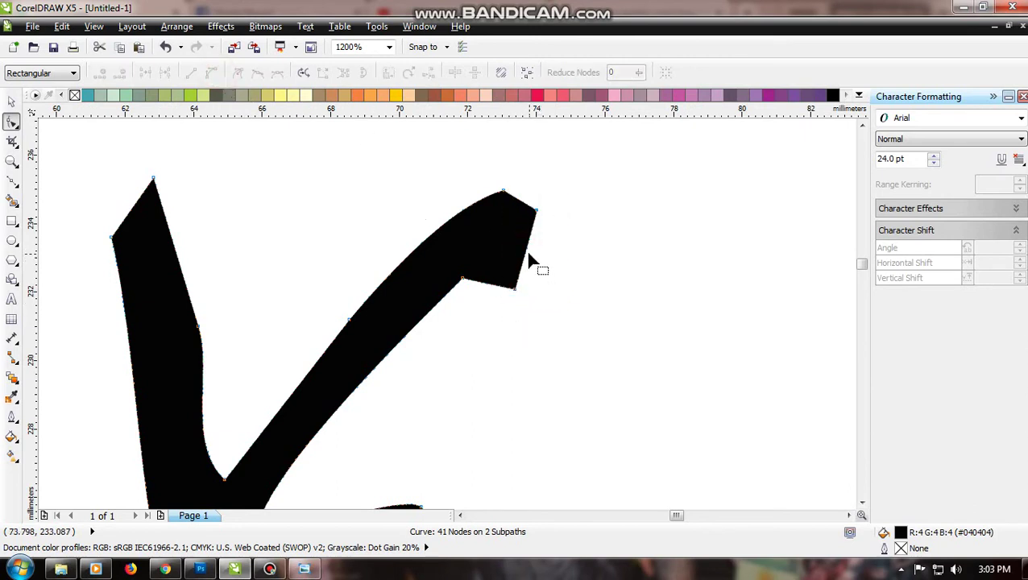
pyautogui.moveTo(529, 258)
pyautogui.mouseDown()
pyautogui.moveTo(550, 268)
pyautogui.moveTo(547, 259)
pyautogui.mouseUp()
# Smooth the upper node where the diagonal arm meets its rounded end
pyautogui.moveTo(521, 179); pyautogui.dragTo(494, 206)
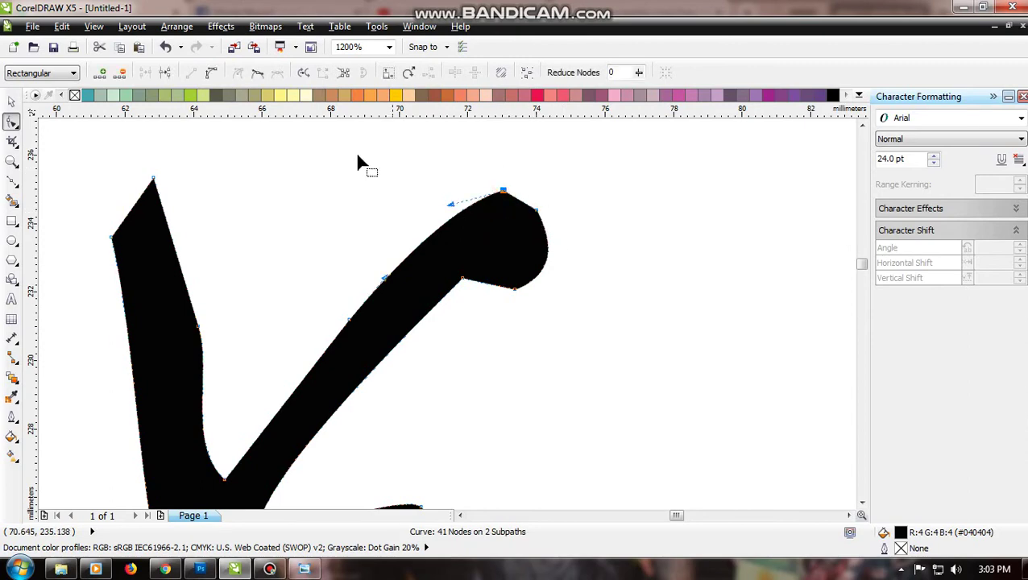
pyautogui.click(257, 73)
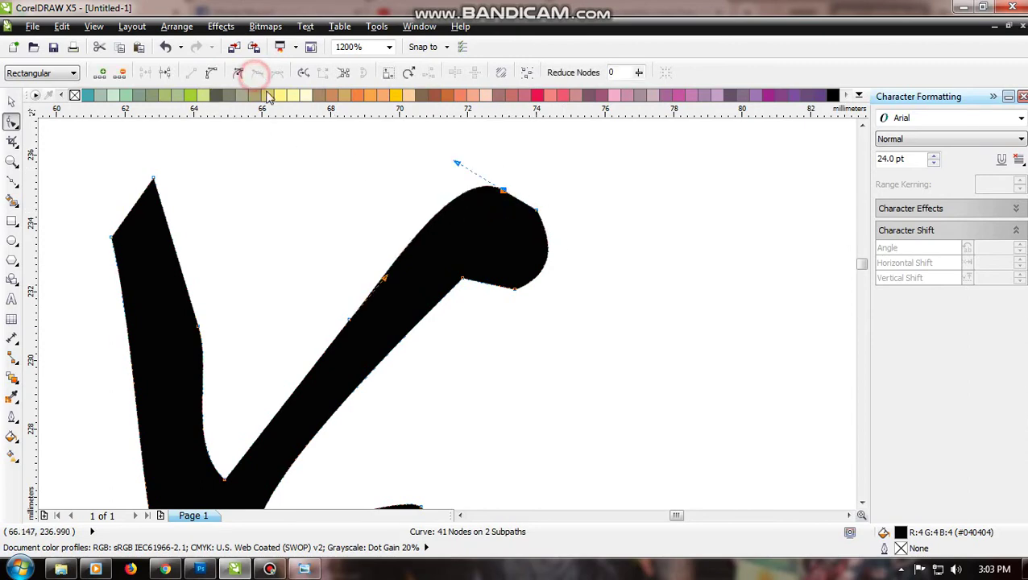
pyautogui.click(566, 168)
# Delete the surplus node on the tall stem's inner edge, above its junction with the diagonal arm
pyautogui.scroll(-2, 513, 225)
pyautogui.scroll(1, 434, 258)
pyautogui.moveTo(450, 222); pyautogui.dragTo(434, 256)
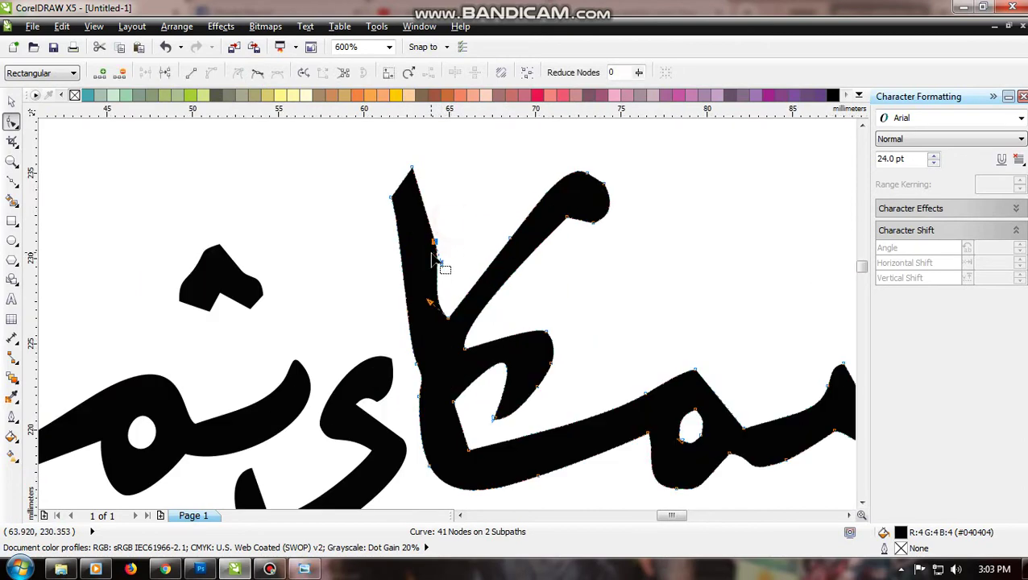
pyautogui.press('Delete')
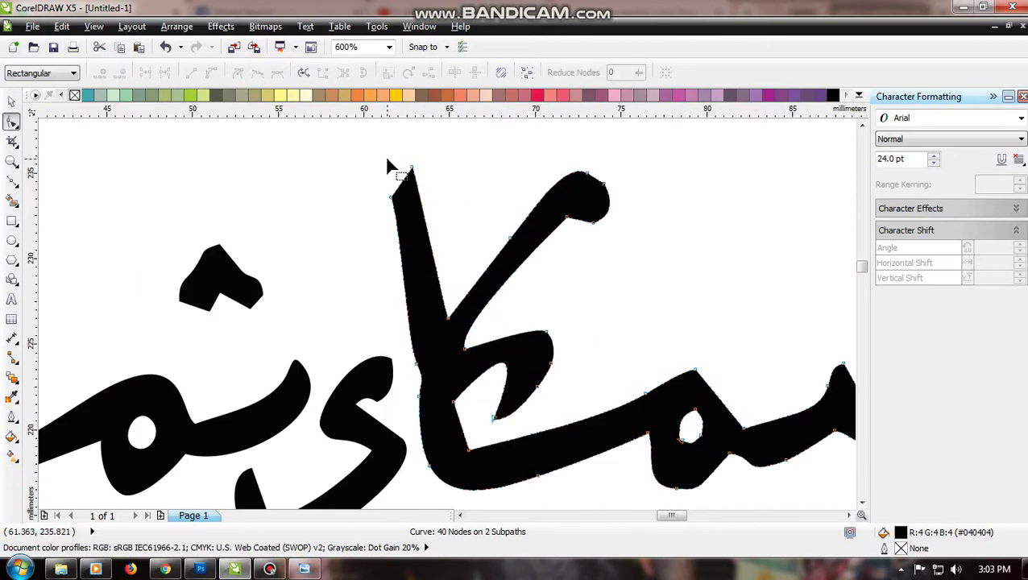
# Convert the slanted top edge of the tall stem to a curve and bow it outward into a rounded end
pyautogui.scroll(-1, 398, 209)
pyautogui.scroll(-2, 434, 306)
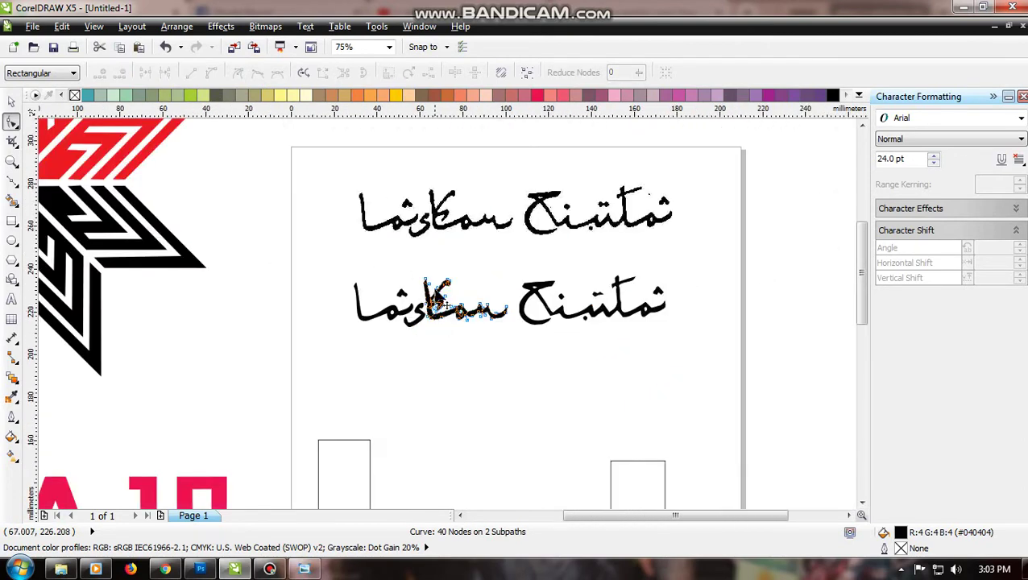
pyautogui.scroll(1, 439, 296)
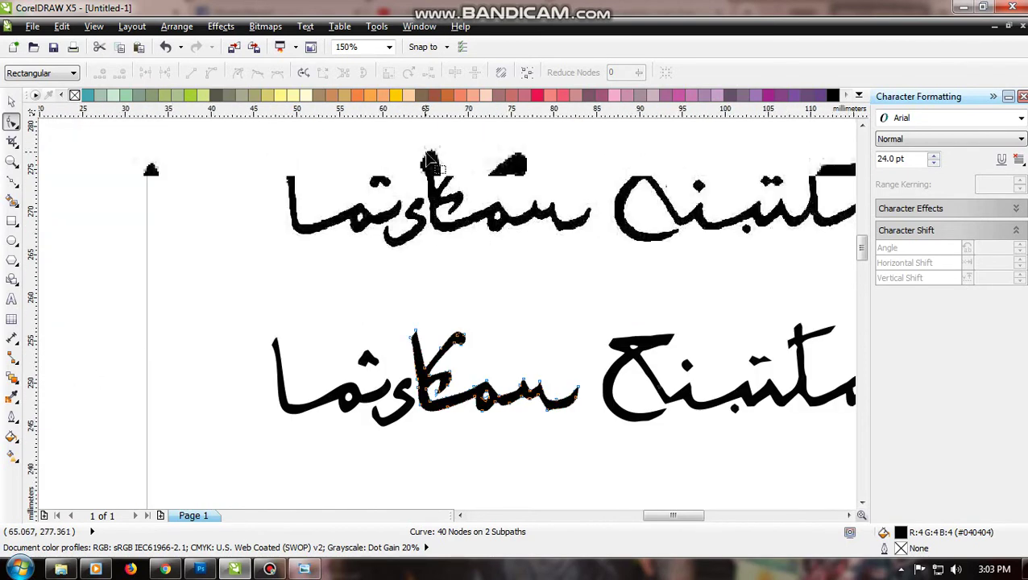
pyautogui.scroll(2, 439, 173)
pyautogui.scroll(-2, 419, 193)
pyautogui.scroll(2, 418, 211)
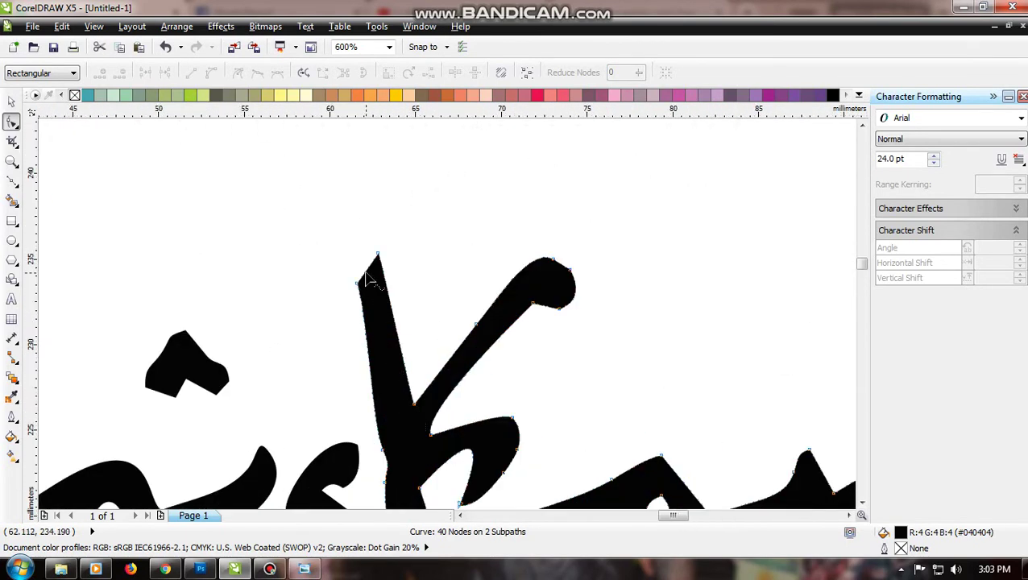
pyautogui.moveTo(400, 300); pyautogui.dragTo(417, 306)
pyautogui.scroll(1, 303, 219)
pyautogui.click(211, 74)
pyautogui.scroll(-2, 500, 311)
pyautogui.scroll(1, 495, 386)
pyautogui.scroll(1, 493, 419)
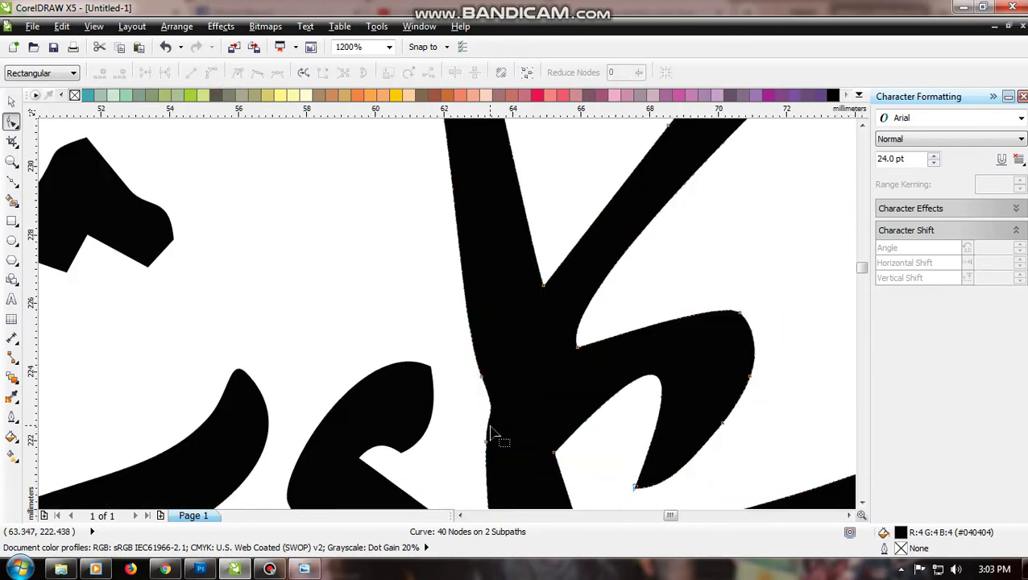
# Move the source bitmap down so it sits just above the traced lettering for comparison
pyautogui.scroll(-2, 496, 390)
pyautogui.scroll(1, 493, 389)
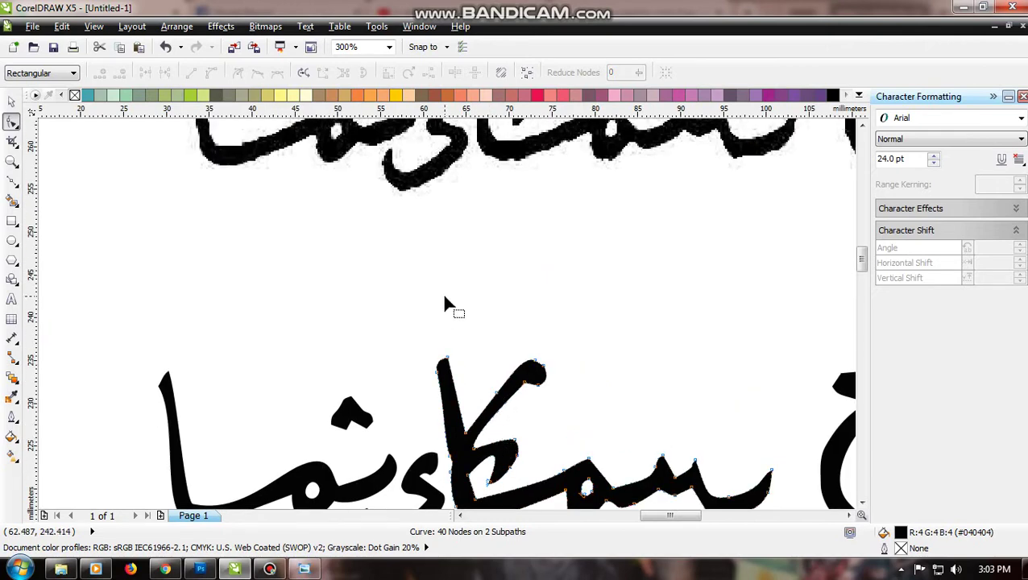
pyautogui.press('space')
pyautogui.click(447, 165)
pyautogui.moveTo(447, 165); pyautogui.dragTo(449, 273)
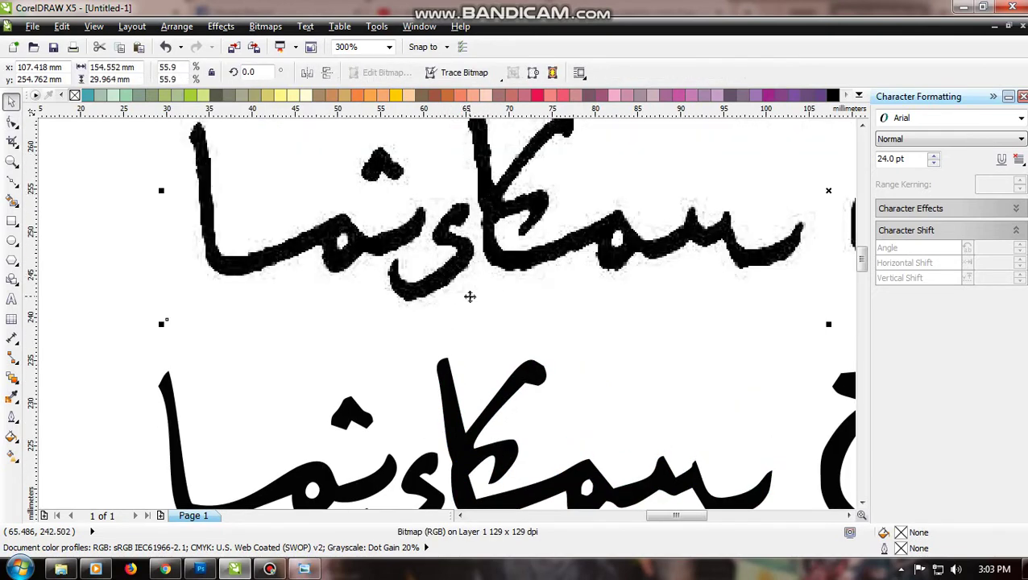
pyautogui.scroll(-2, 471, 294)
pyautogui.scroll(-1, 460, 341)
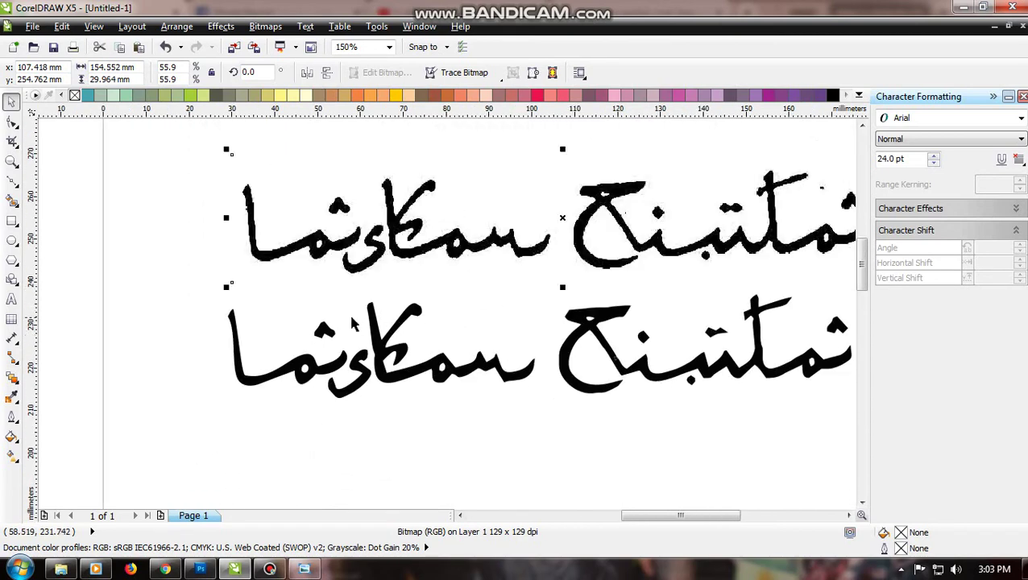
# Raise the lower node at the end of the S-shaped letter's head and make it symmetrical
pyautogui.scroll(1, 352, 322)
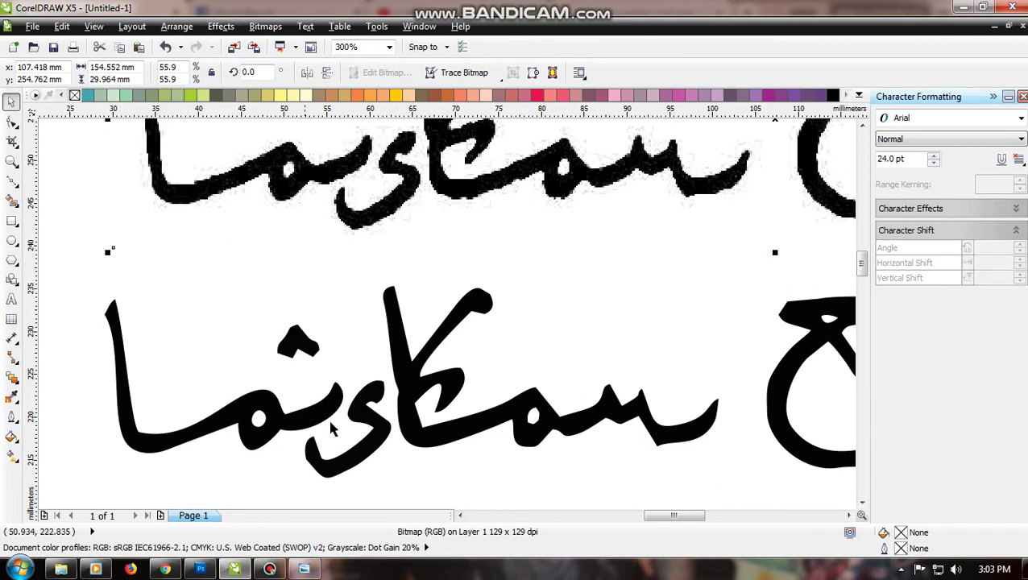
pyautogui.press('F10')
pyautogui.scroll(1, 367, 424)
pyautogui.click(367, 415)
pyautogui.scroll(2, 372, 409)
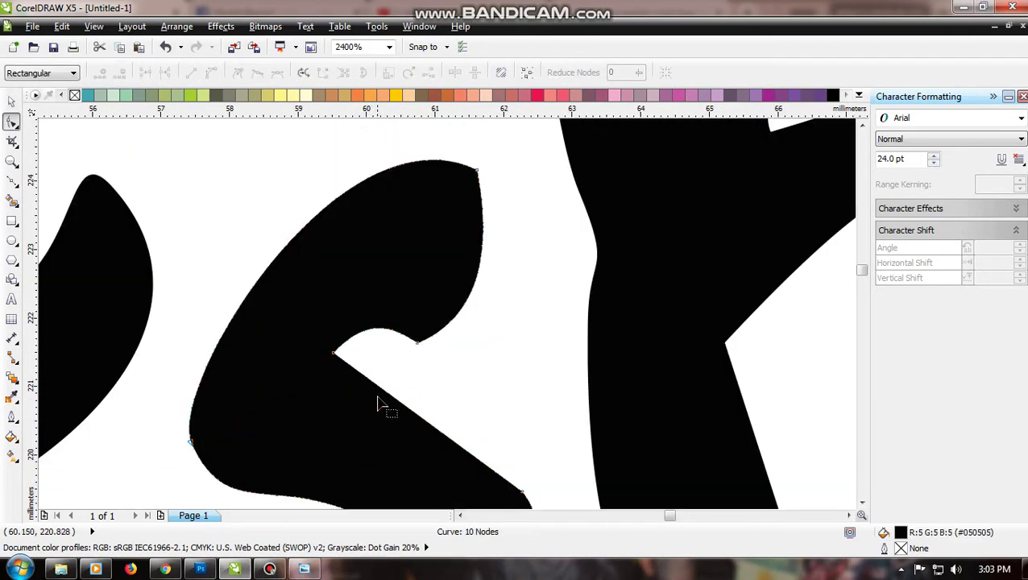
pyautogui.moveTo(440, 371); pyautogui.dragTo(407, 316)
pyautogui.click(420, 337)
pyautogui.click(441, 342)
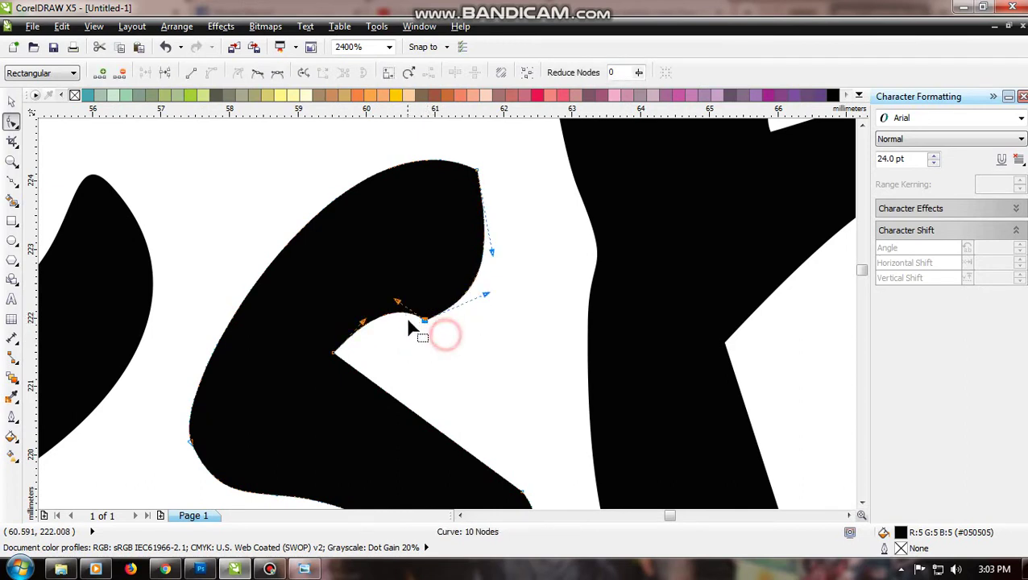
pyautogui.click(277, 73)
pyautogui.click(449, 349)
# Move the S-shaped letter's inner notch corner up and outward, and raise its curve handle to round the notch
pyautogui.moveTo(392, 367); pyautogui.dragTo(314, 340)
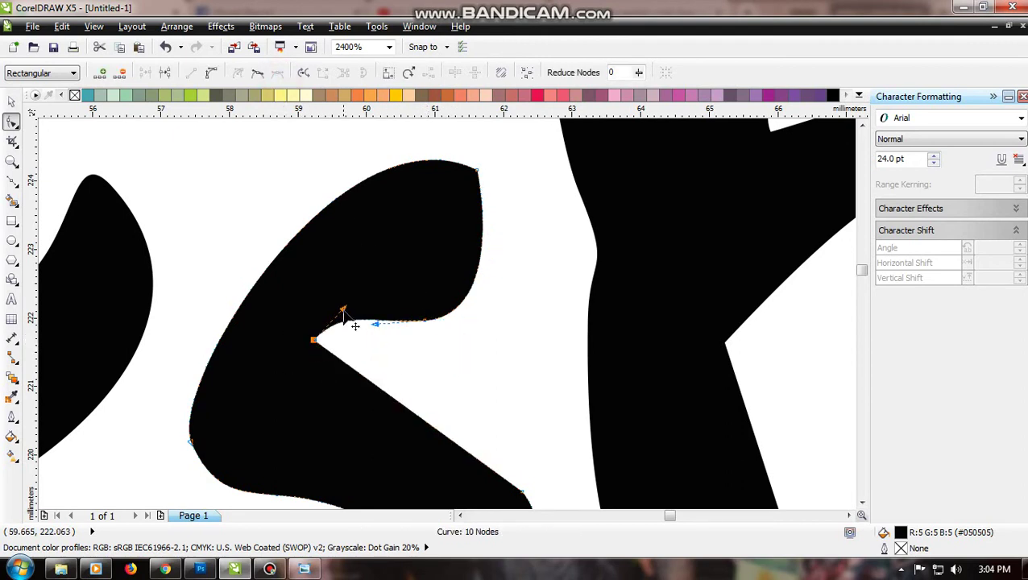
pyautogui.moveTo(344, 309); pyautogui.dragTo(345, 276)
pyautogui.click(390, 347)
pyautogui.scroll(-1, 391, 347)
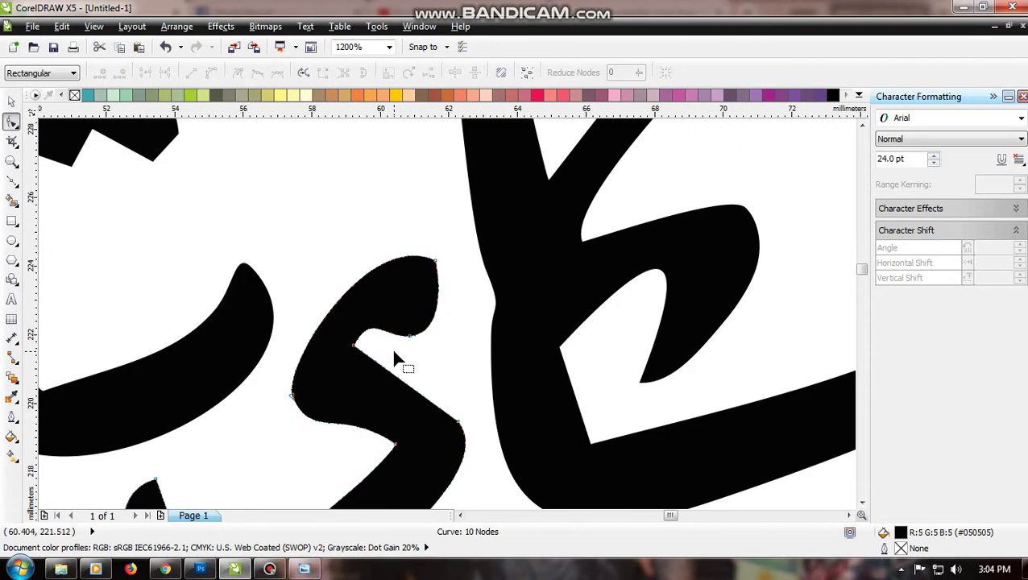
# Make the nodes at both ends of the S-shaped letter's lower middle edge symmetrical and arch the edge between them
pyautogui.scroll(-2, 391, 347)
pyautogui.moveTo(318, 306); pyautogui.dragTo(318, 310)
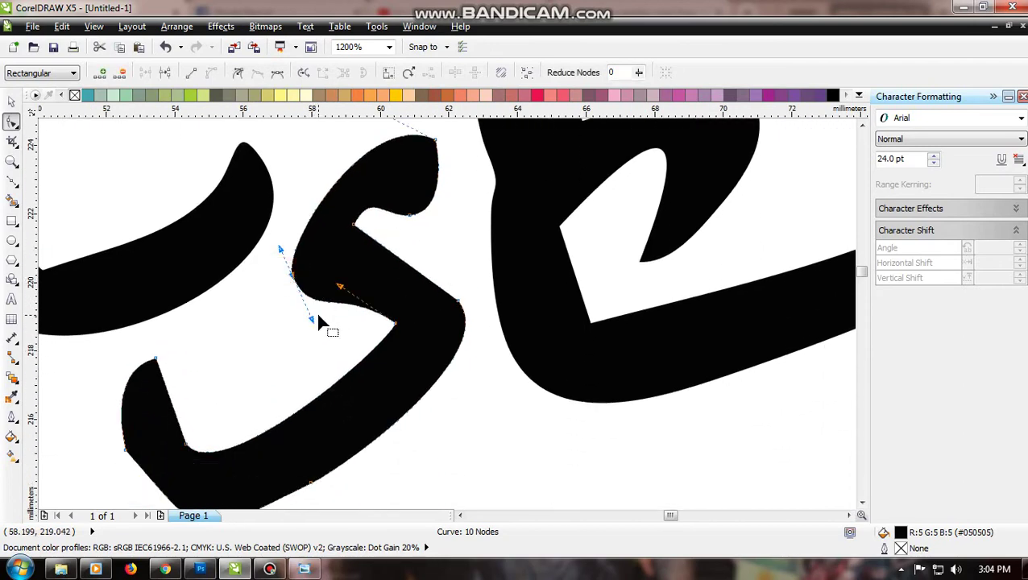
pyautogui.click(277, 75)
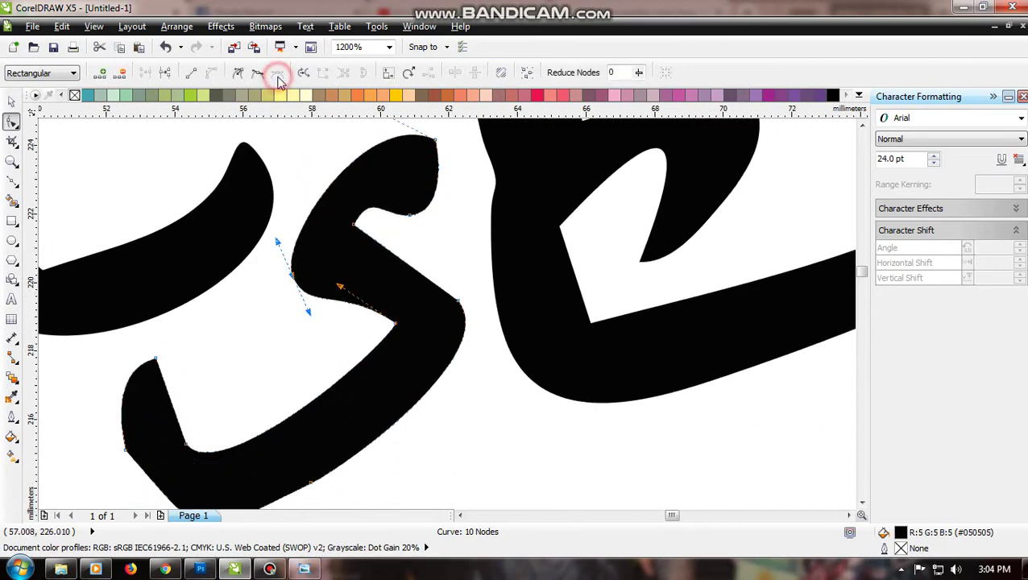
pyautogui.moveTo(340, 285); pyautogui.dragTo(371, 267)
pyautogui.click(325, 338)
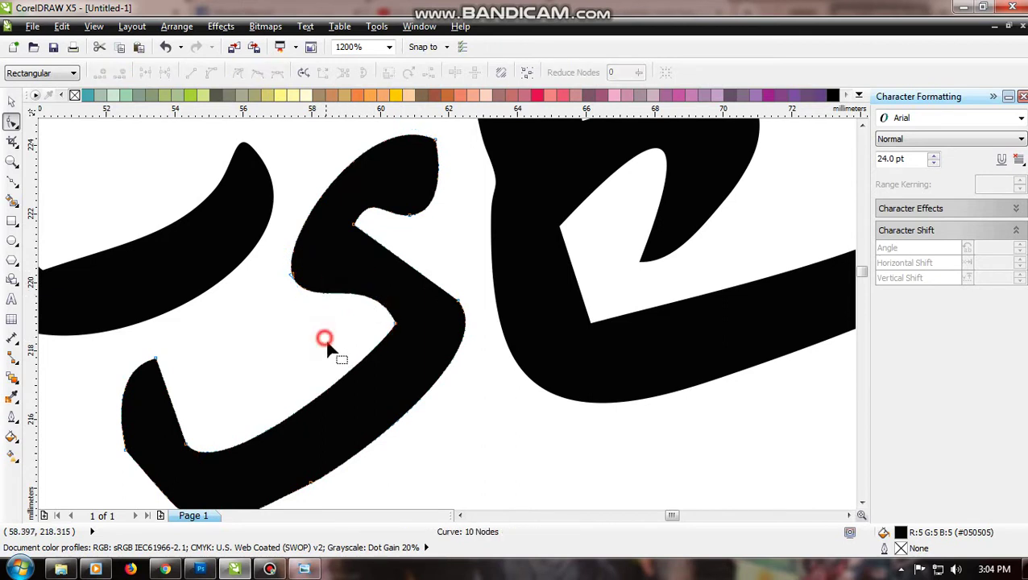
pyautogui.click(373, 322)
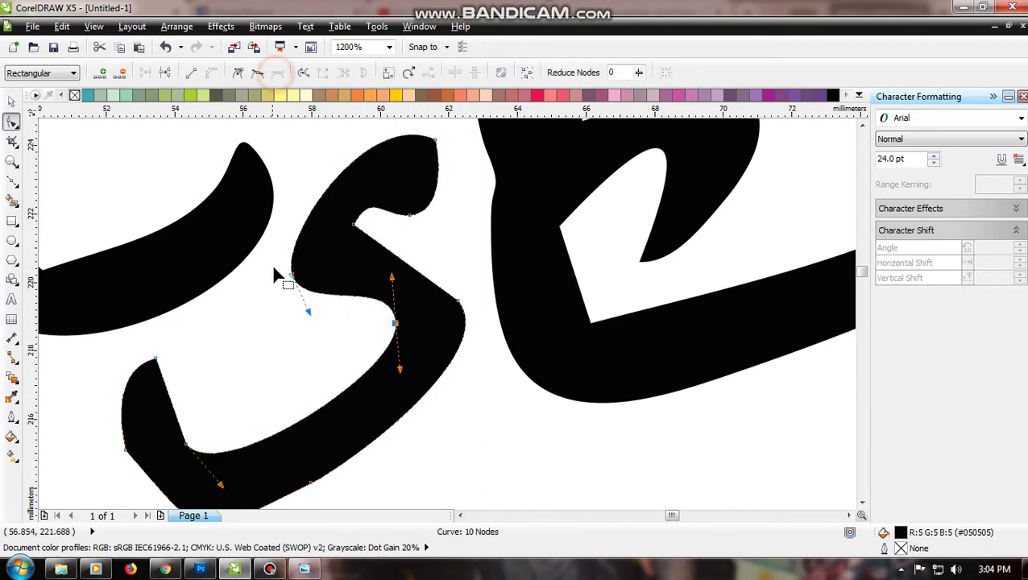
# Make the inner corner node of the S-shaped letter's lower hook smooth
pyautogui.click(277, 316)
pyautogui.scroll(-2, 277, 313)
pyautogui.scroll(1, 217, 371)
pyautogui.scroll(3, 208, 351)
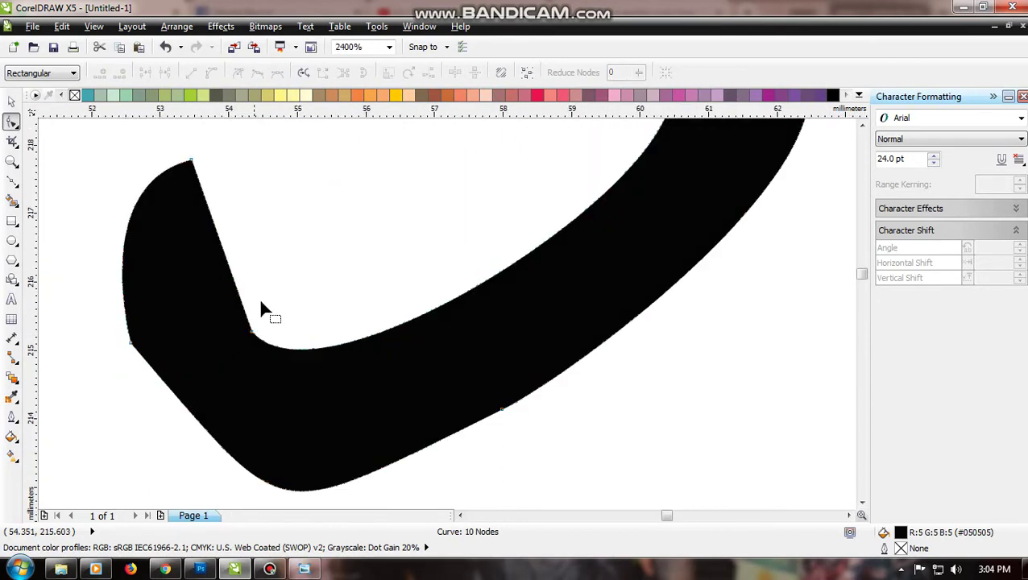
pyautogui.click(252, 332)
pyautogui.click(259, 74)
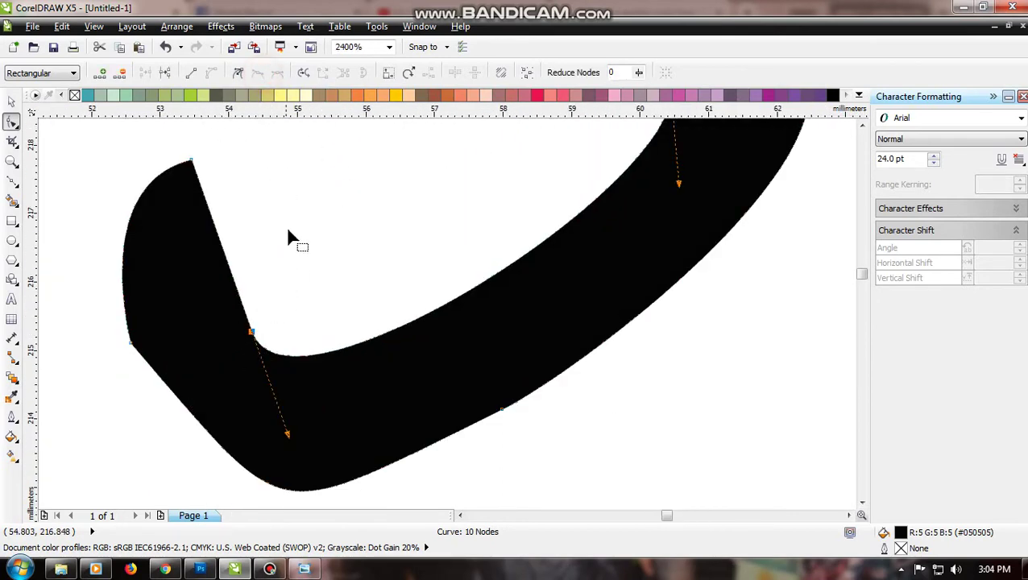
pyautogui.click(287, 234)
# Convert the straight inner edge of the S-shaped letter's lower hook to a curve and bulge it outward to round the tip
pyautogui.scroll(-1, 290, 240)
pyautogui.scroll(-2, 229, 246)
pyautogui.scroll(4, 276, 378)
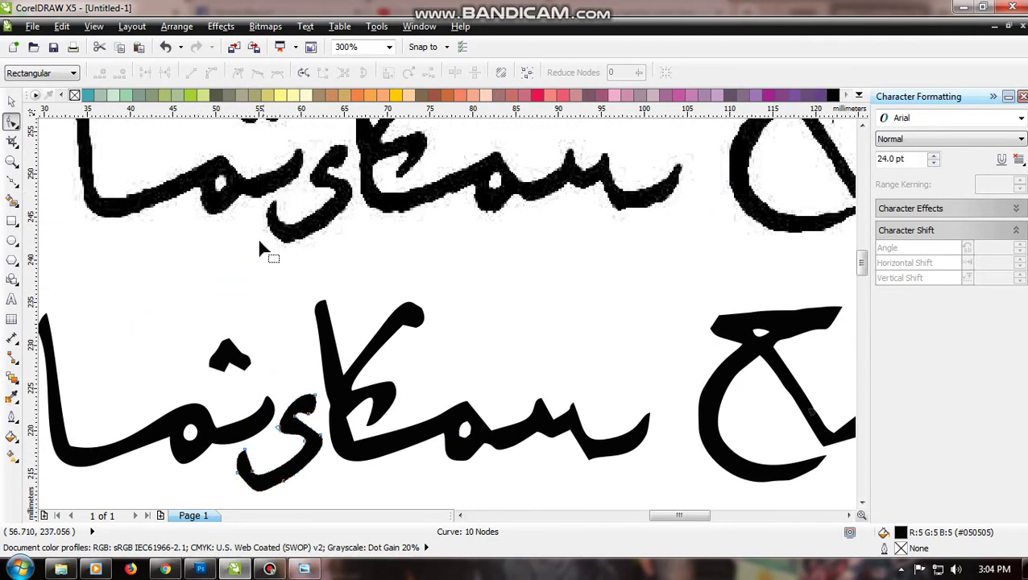
pyautogui.scroll(1, 234, 477)
pyautogui.hscroll(-1, 185, 462)
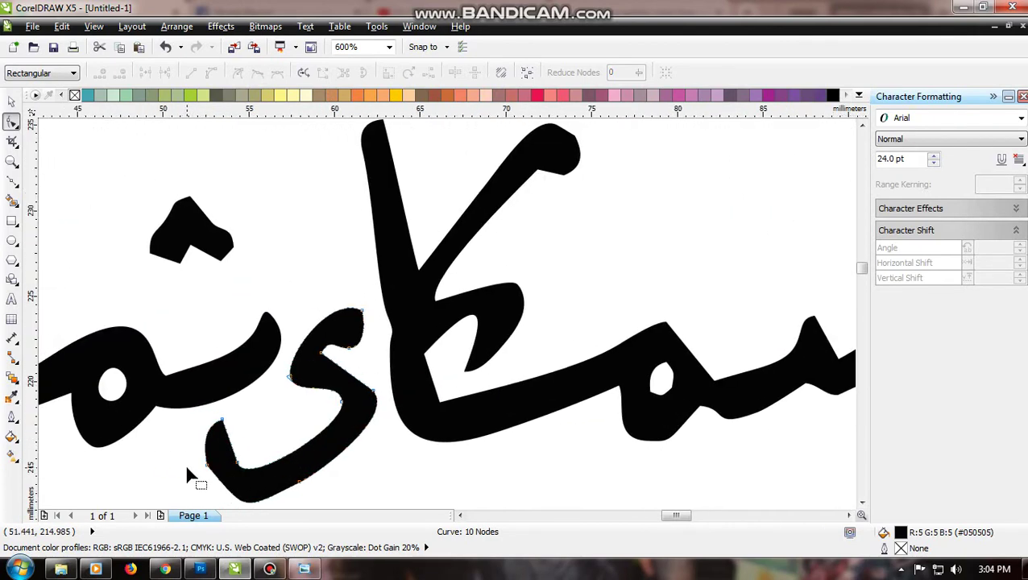
pyautogui.scroll(-1, 184, 462)
pyautogui.scroll(5, 121, 475)
pyautogui.moveTo(337, 355); pyautogui.dragTo(278, 420)
pyautogui.moveTo(261, 188); pyautogui.dragTo(218, 254)
pyautogui.moveTo(278, 170); pyautogui.dragTo(287, 358)
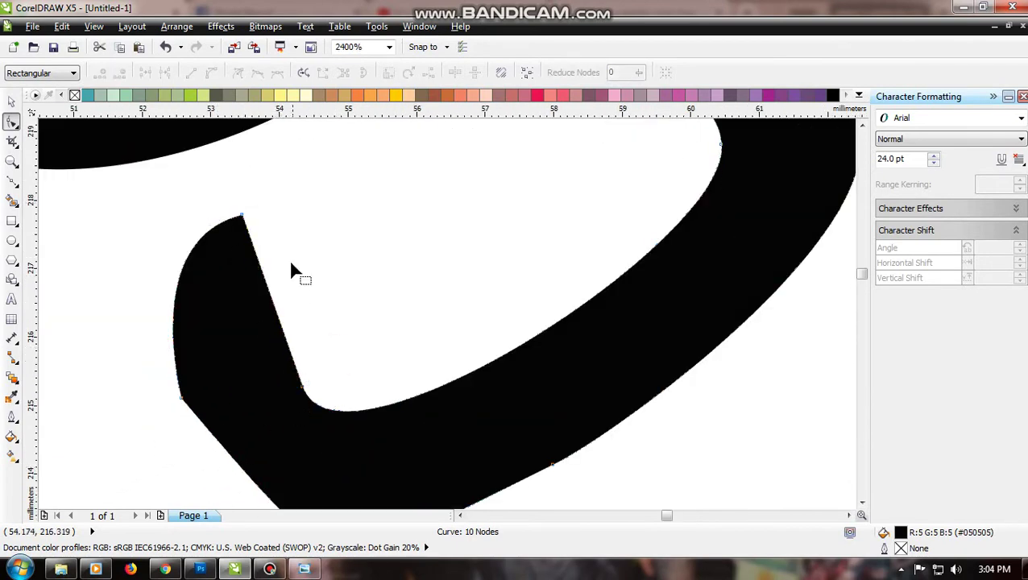
pyautogui.moveTo(222, 190); pyautogui.dragTo(341, 412)
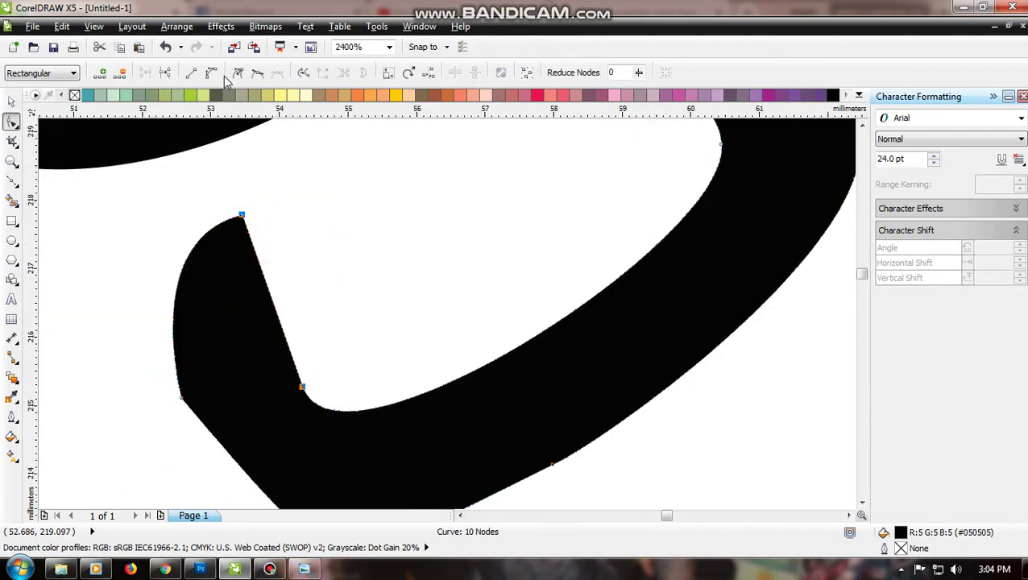
pyautogui.click(215, 72)
pyautogui.moveTo(273, 295); pyautogui.dragTo(323, 244)
pyautogui.scroll(-1, 344, 339)
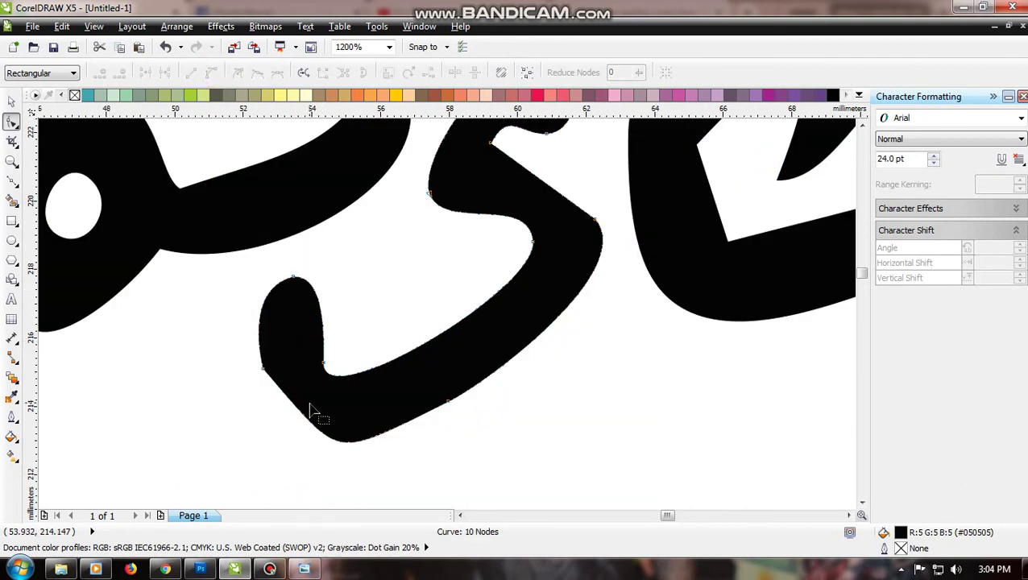
# Adjust the curve handle of the S-shaped letter's lower outer node to round the bottom bend of the hook
pyautogui.moveTo(239, 347); pyautogui.dragTo(287, 427)
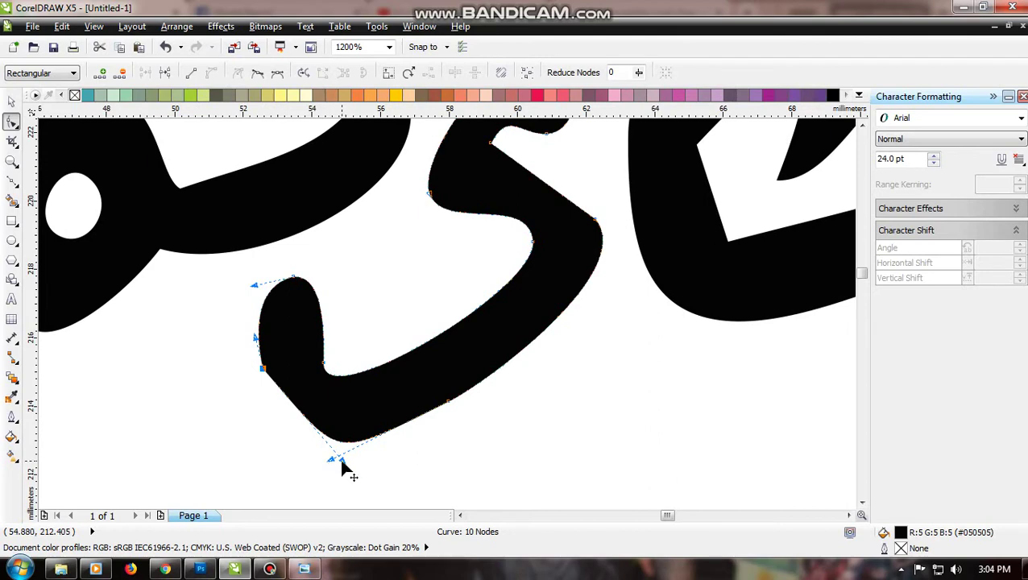
pyautogui.moveTo(341, 464); pyautogui.dragTo(290, 476)
pyautogui.click(232, 363)
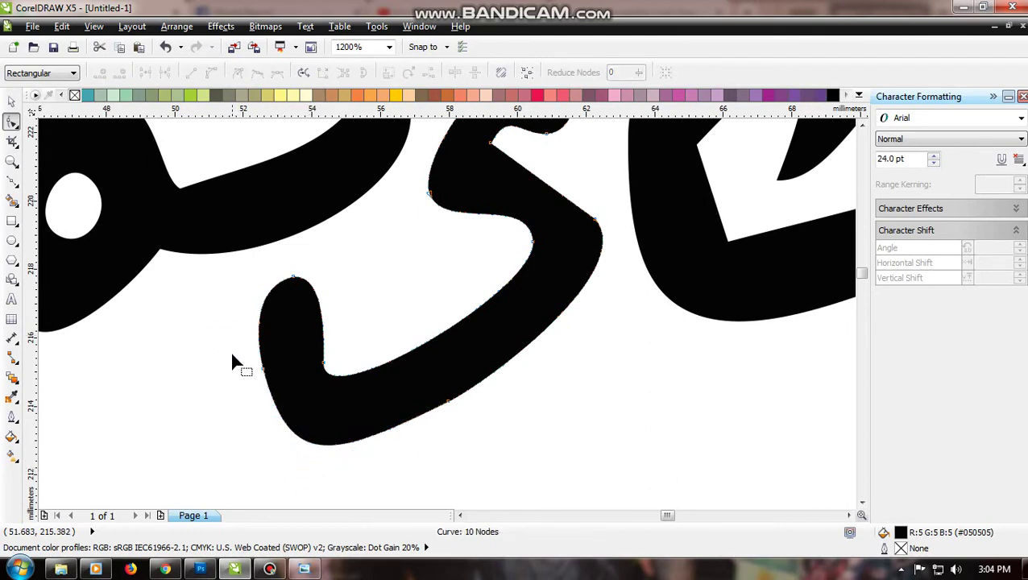
# Select the K-shaped letter's outline and make the lower node of its upper arm's head symmetrical
pyautogui.scroll(-2, 312, 388)
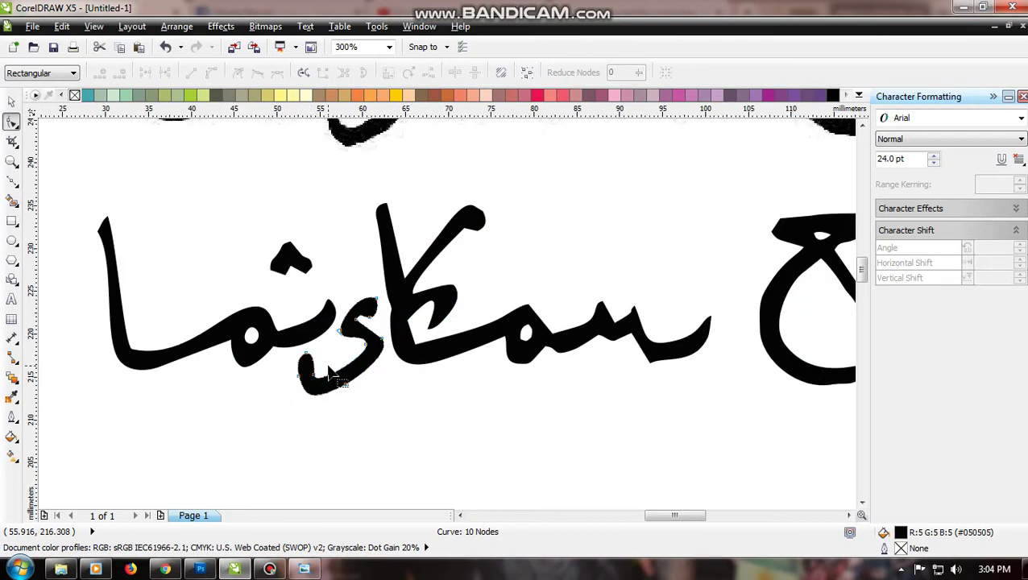
pyautogui.scroll(-1, 337, 379)
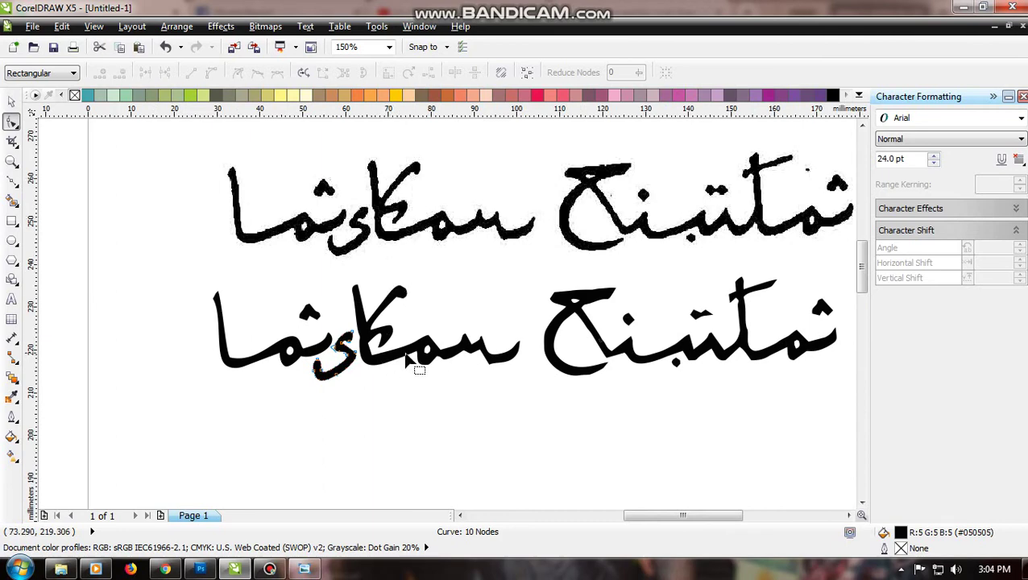
pyautogui.scroll(2, 393, 306)
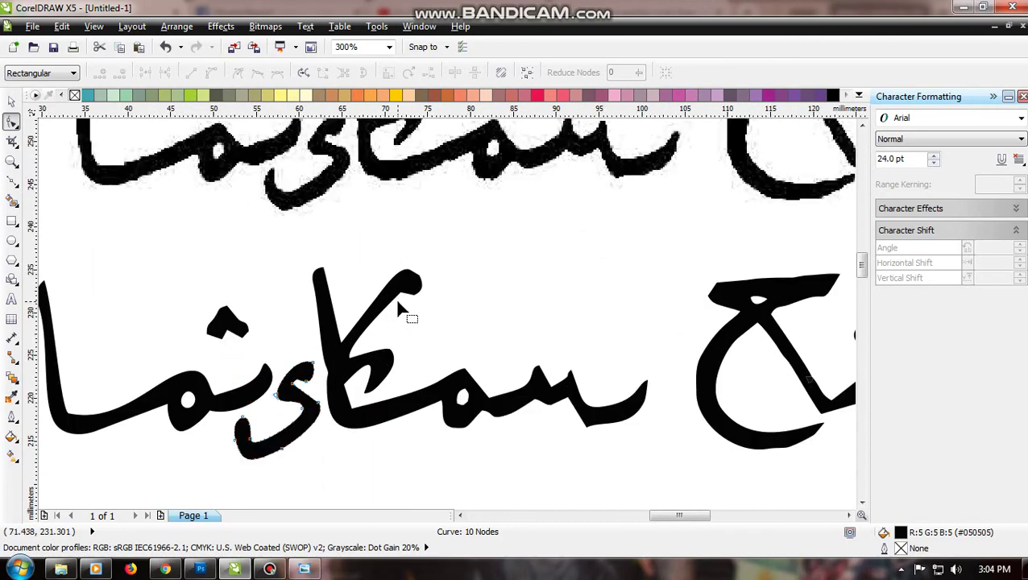
pyautogui.scroll(3, 410, 346)
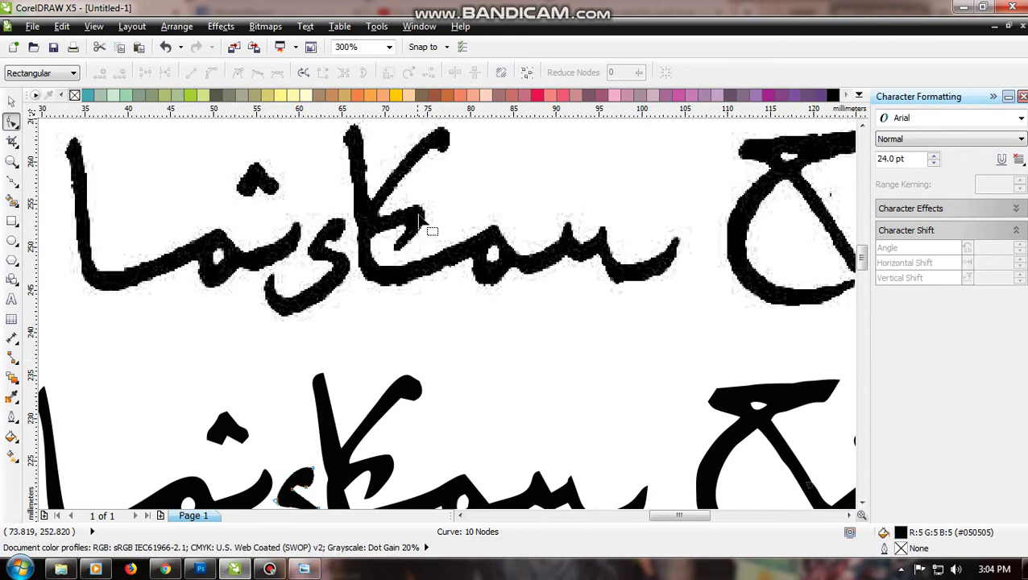
pyautogui.scroll(2, 407, 398)
pyautogui.scroll(2, 258, 383)
pyautogui.click(252, 369)
pyautogui.scroll(2, 244, 394)
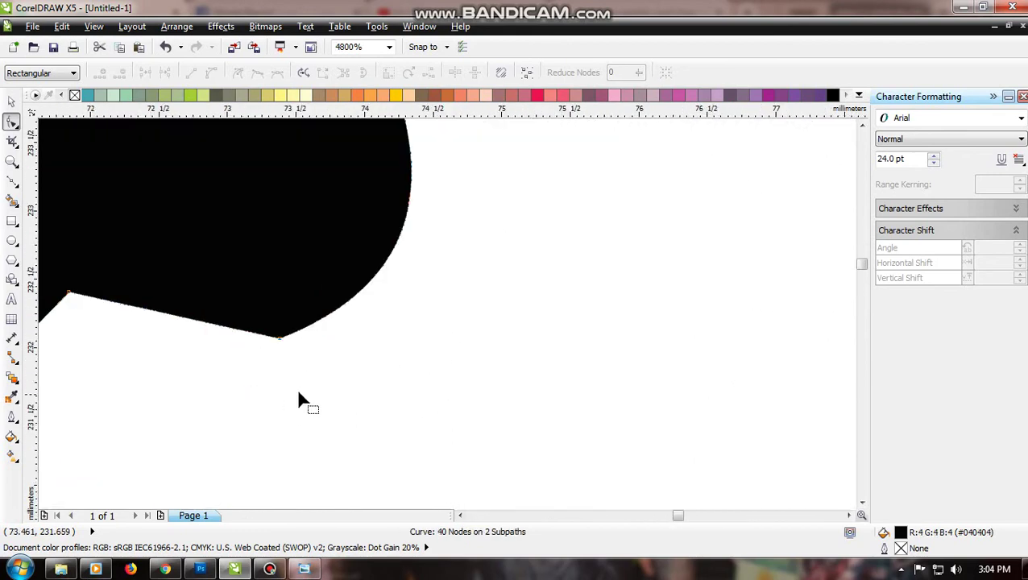
pyautogui.moveTo(300, 383); pyautogui.dragTo(246, 313)
pyautogui.scroll(-2, 256, 355)
pyautogui.click(279, 75)
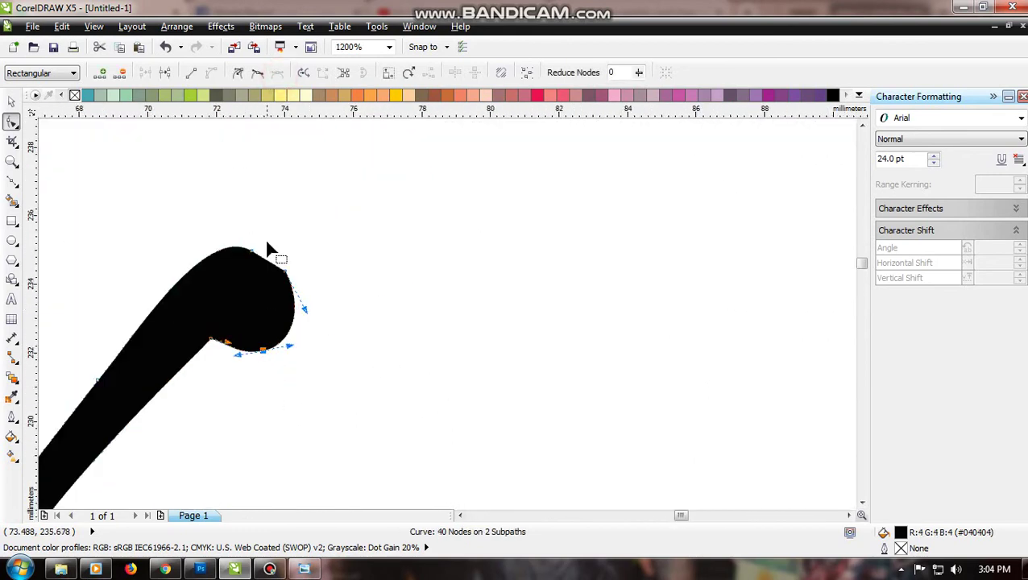
# Delete the extra node on top of the K-shaped letter's arm head and make the neighbouring upper node symmetrical
pyautogui.moveTo(301, 246); pyautogui.dragTo(279, 300)
pyautogui.moveTo(258, 221); pyautogui.dragTo(246, 271)
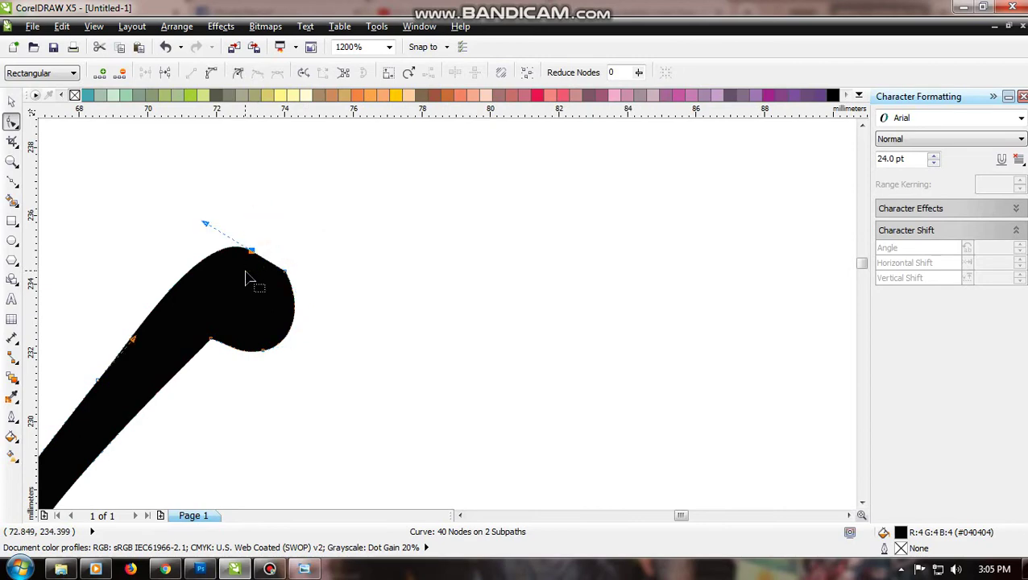
pyautogui.press('Delete')
pyautogui.click(284, 267)
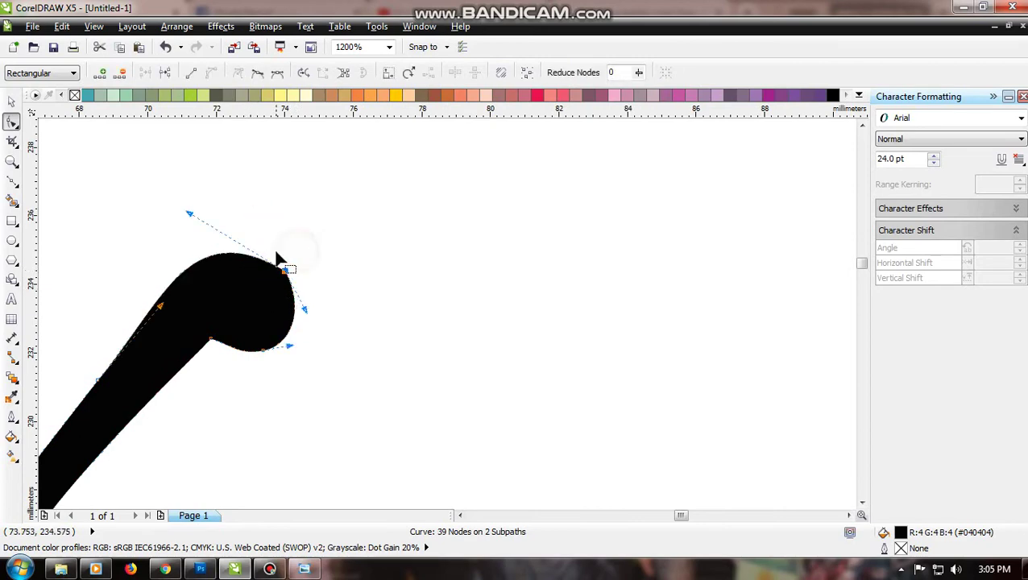
pyautogui.click(274, 74)
pyautogui.click(318, 187)
# Delete the two extra nodes along the outer edge of the K-shaped letter's middle hook
pyautogui.scroll(-3, 314, 237)
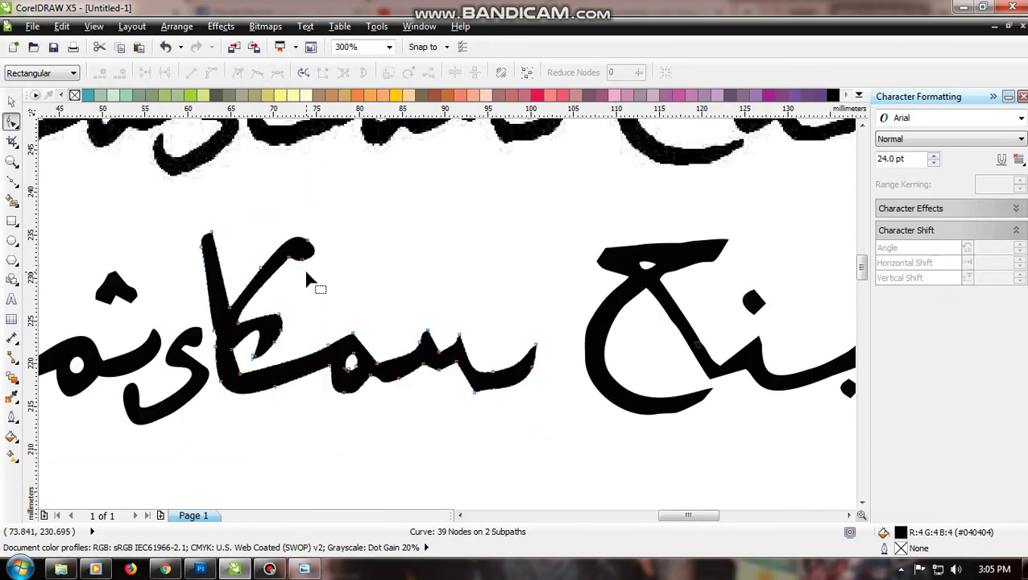
pyautogui.scroll(3, 306, 275)
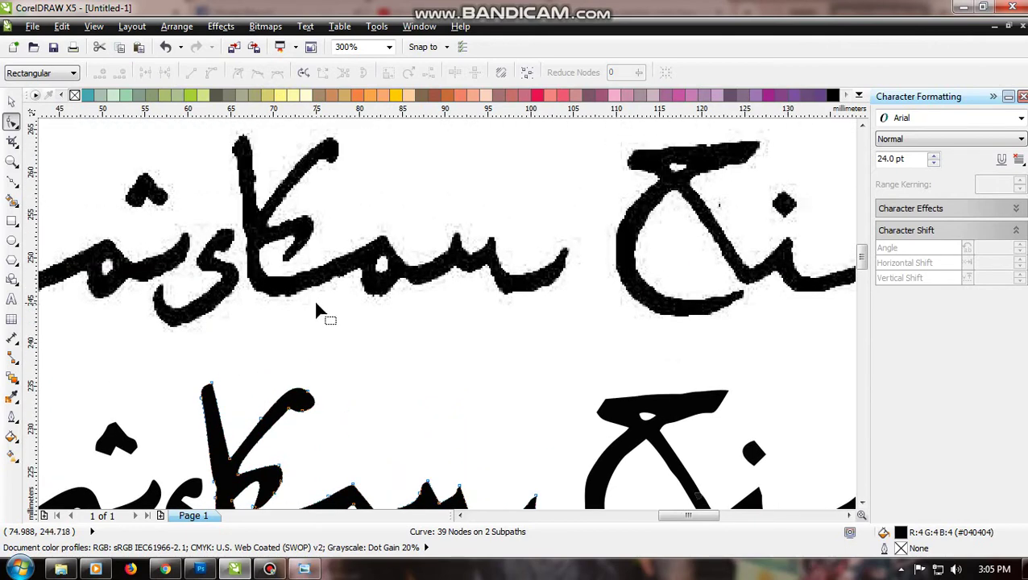
pyautogui.scroll(-1, 316, 310)
pyautogui.scroll(-2, 317, 310)
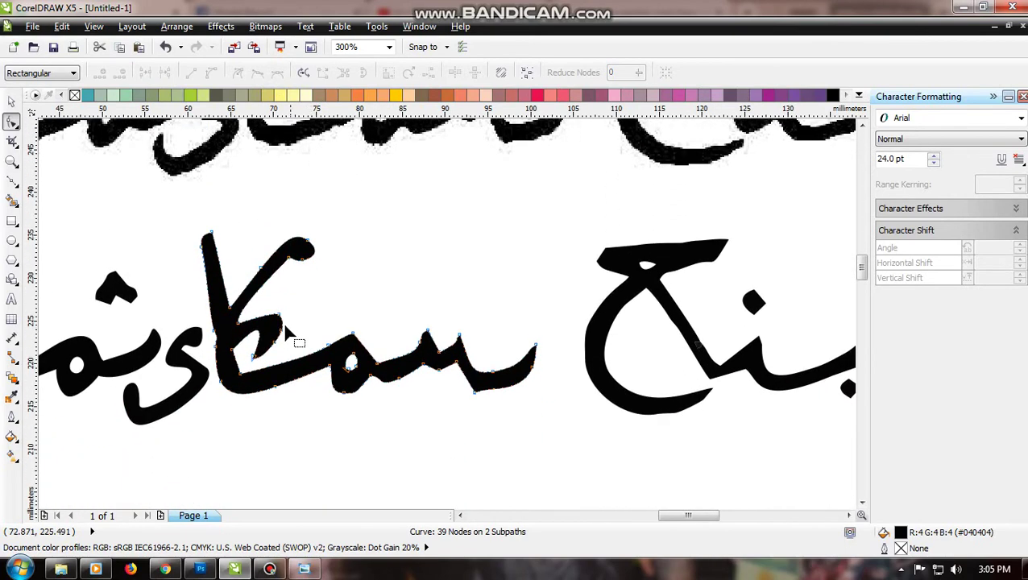
pyautogui.scroll(2, 242, 367)
pyautogui.scroll(1, 157, 369)
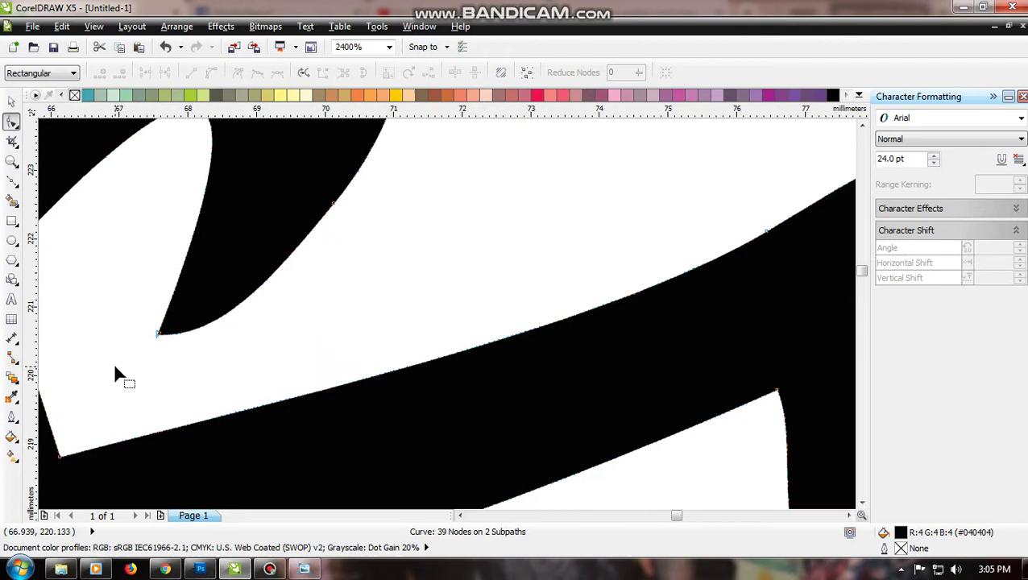
pyautogui.click(158, 332)
pyautogui.scroll(-1, 250, 316)
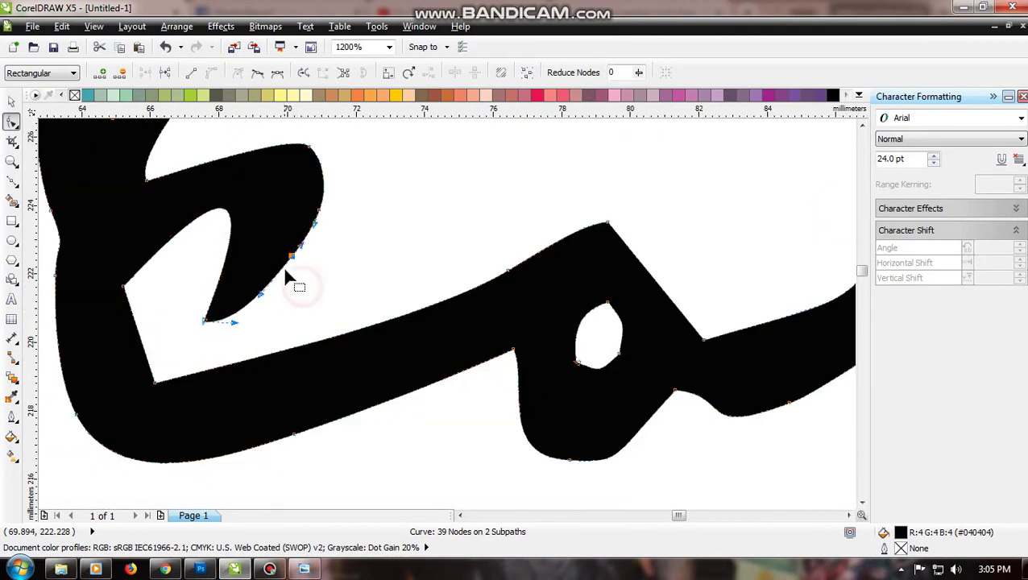
pyautogui.press('Delete')
pyautogui.click(319, 210)
pyautogui.press('Delete')
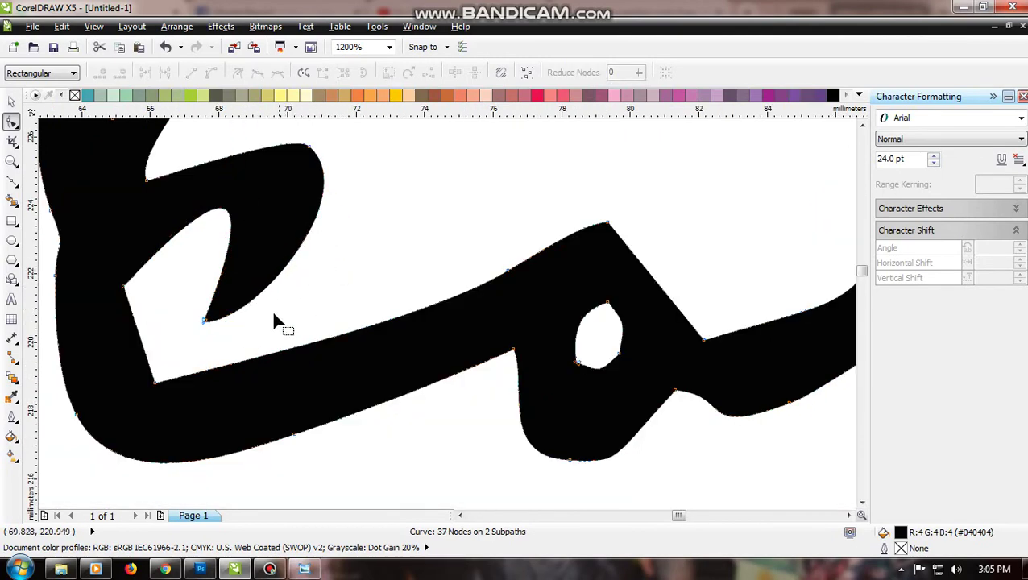
# Adjust the curve handles at the tip and inner edge of the K-shaped letter's middle hook to round its inner opening
pyautogui.moveTo(178, 305); pyautogui.dragTo(177, 306)
pyautogui.moveTo(255, 327); pyautogui.dragTo(253, 342)
pyautogui.moveTo(242, 169); pyautogui.dragTo(184, 192)
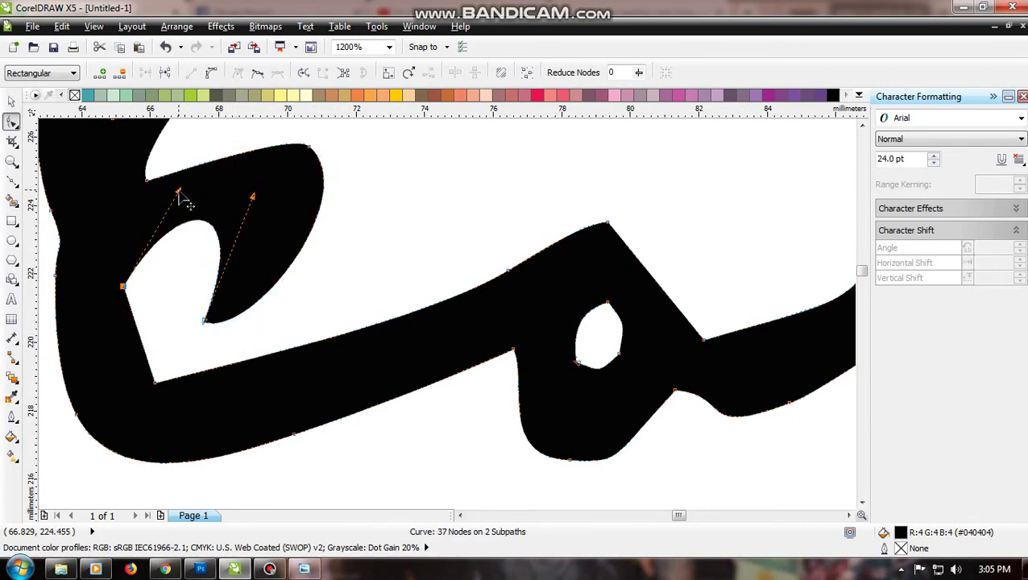
pyautogui.click(180, 192)
pyautogui.moveTo(249, 201); pyautogui.dragTo(291, 202)
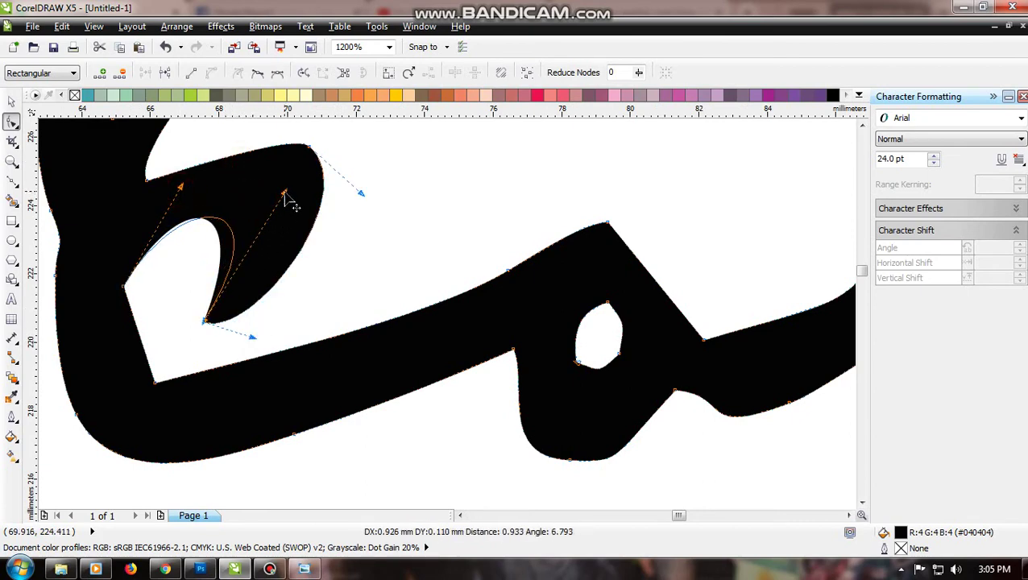
# Delete the two lower nodes of the hole in the loop letter after the K-shaped letter to round it
pyautogui.scroll(-3, 393, 230)
pyautogui.scroll(2, 377, 262)
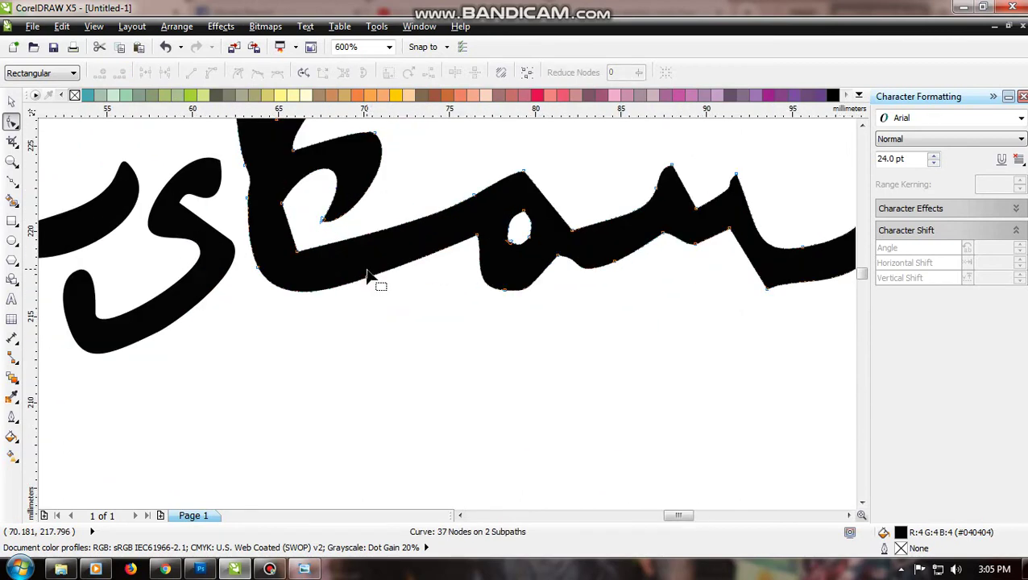
pyautogui.scroll(-3, 396, 310)
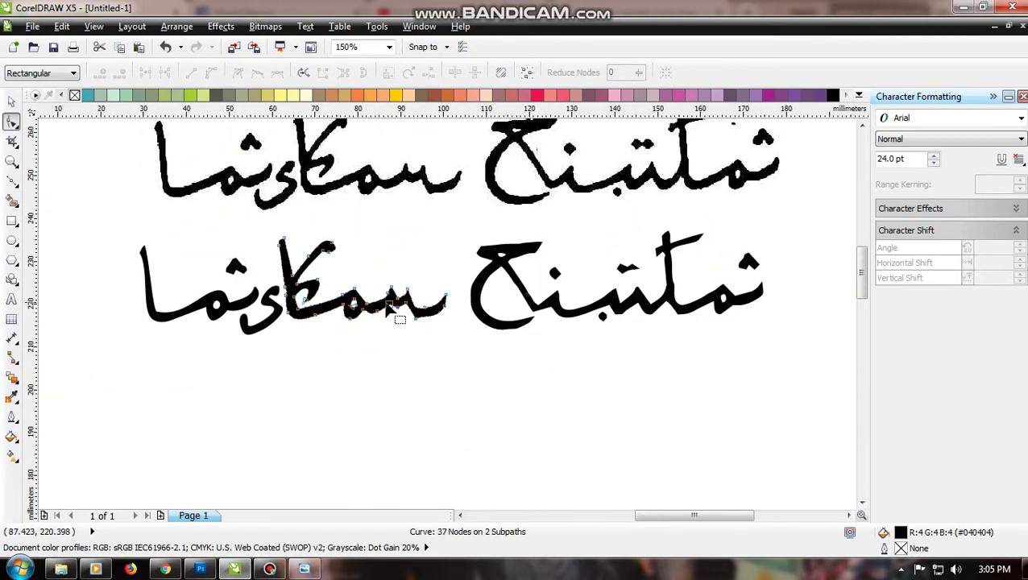
pyautogui.scroll(3, 366, 312)
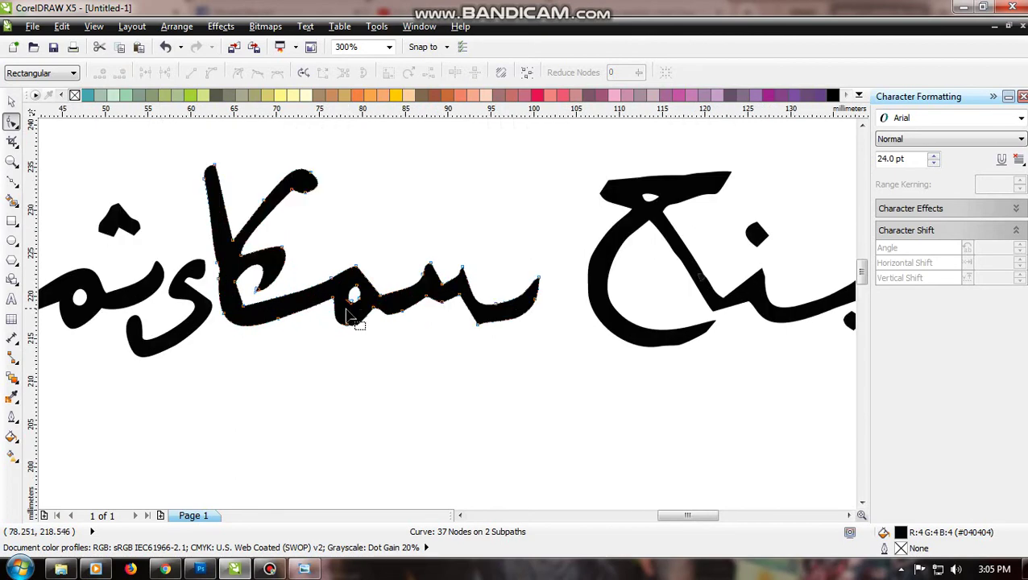
pyautogui.scroll(1, 383, 269)
pyautogui.moveTo(378, 274); pyautogui.dragTo(339, 318)
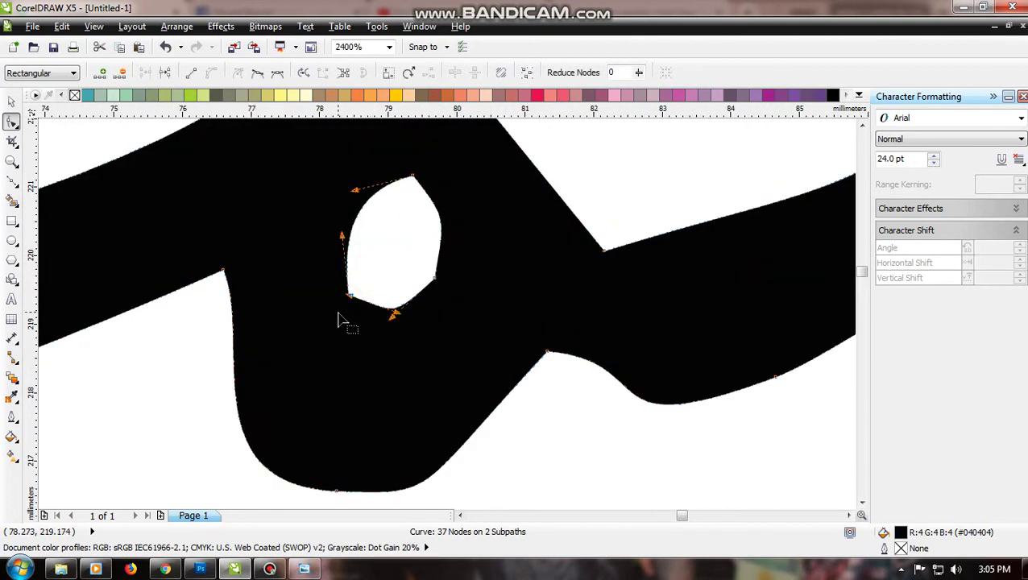
pyautogui.press('Delete')
pyautogui.moveTo(425, 263); pyautogui.dragTo(453, 293)
pyautogui.press('Delete')
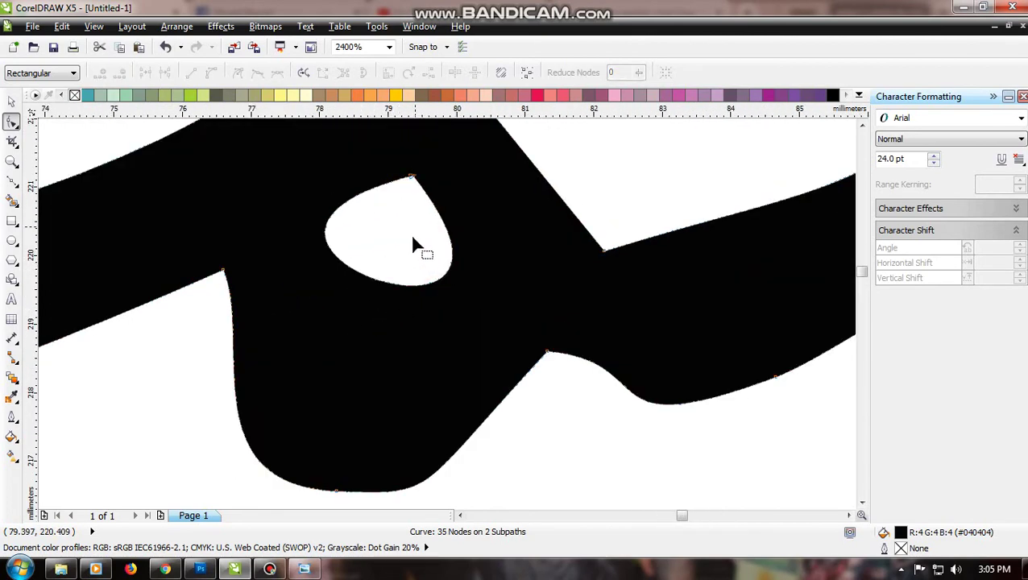
# Lower the node on the underside of the K-shaped letter's base stroke to make the stroke fuller
pyautogui.scroll(-5, 412, 242)
pyautogui.scroll(4, 408, 271)
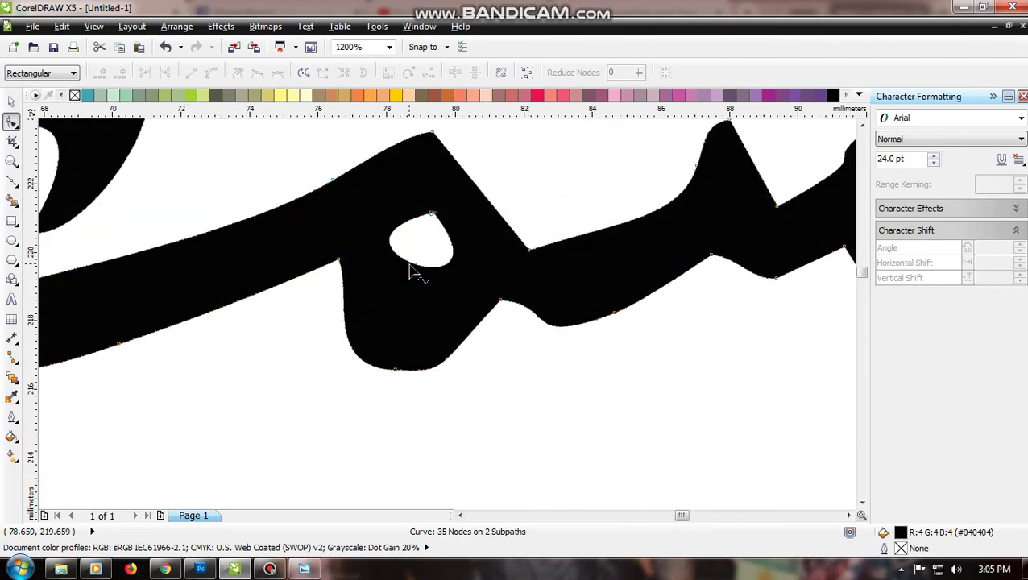
pyautogui.scroll(-1, 417, 284)
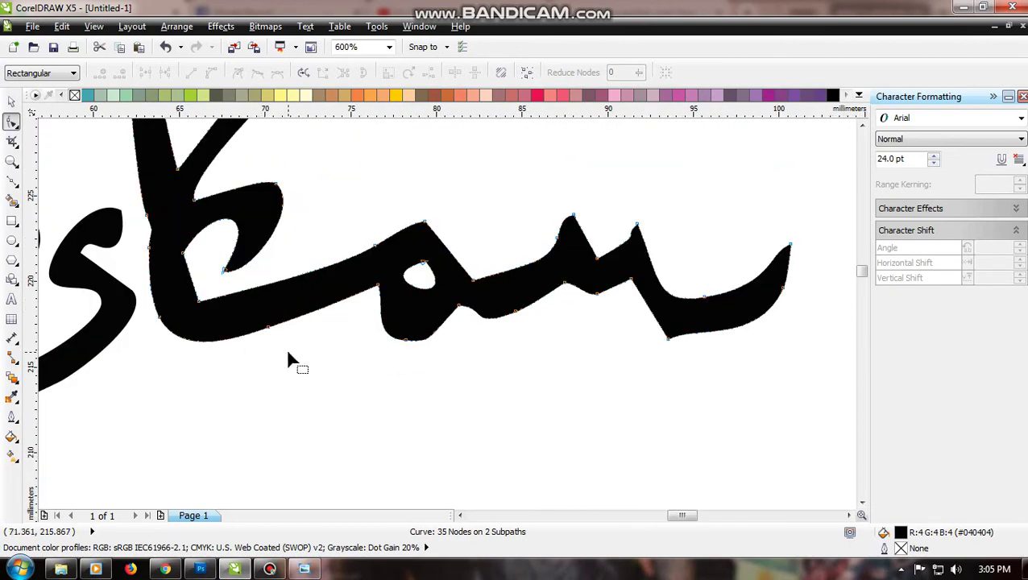
pyautogui.moveTo(288, 352)
pyautogui.mouseDown()
pyautogui.moveTo(257, 321)
pyautogui.moveTo(272, 337)
pyautogui.mouseUp()
pyautogui.click(368, 344)
# Delete the loop letter's bottom node and adjust the handle at its upper corner to round the underside
pyautogui.moveTo(417, 356); pyautogui.dragTo(393, 331)
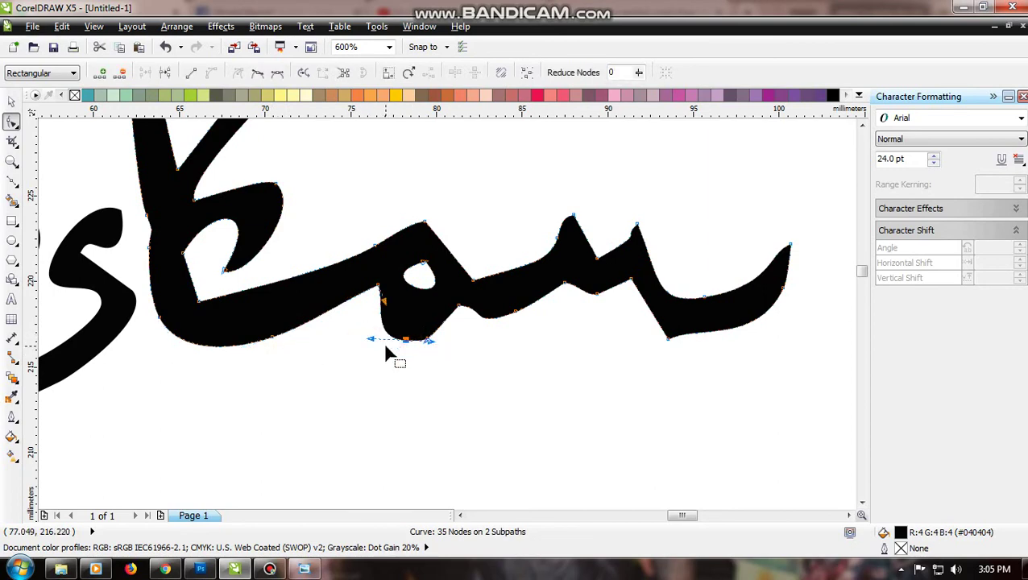
pyautogui.press('Delete')
pyautogui.moveTo(358, 280); pyautogui.dragTo(379, 306)
pyautogui.scroll(1, 379, 310)
pyautogui.moveTo(415, 361); pyautogui.dragTo(360, 337)
pyautogui.scroll(1, 434, 384)
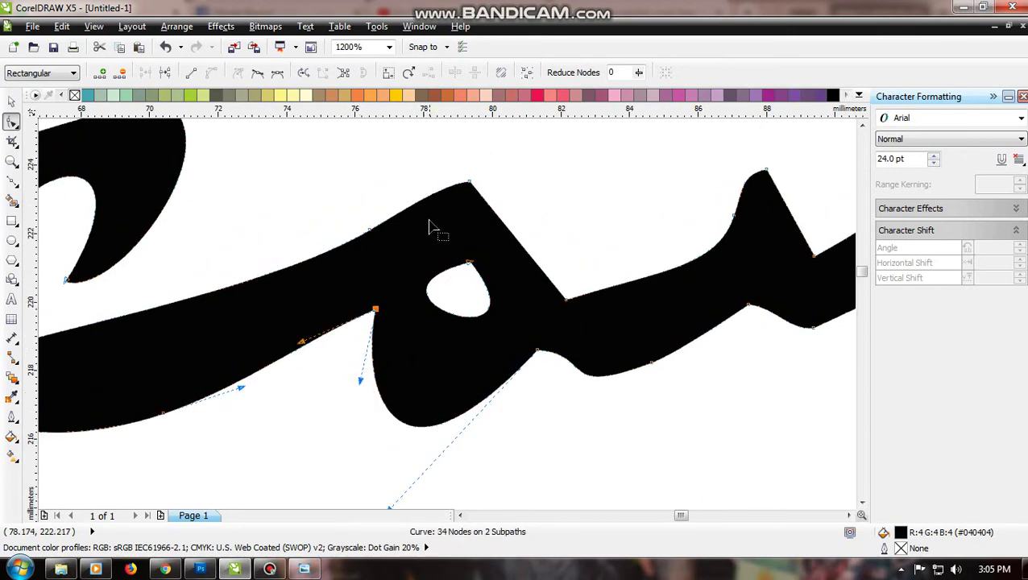
# Round the peak above the loop letter's hole by smoothing its top node and curving the descending edge
pyautogui.moveTo(438, 159); pyautogui.dragTo(526, 188)
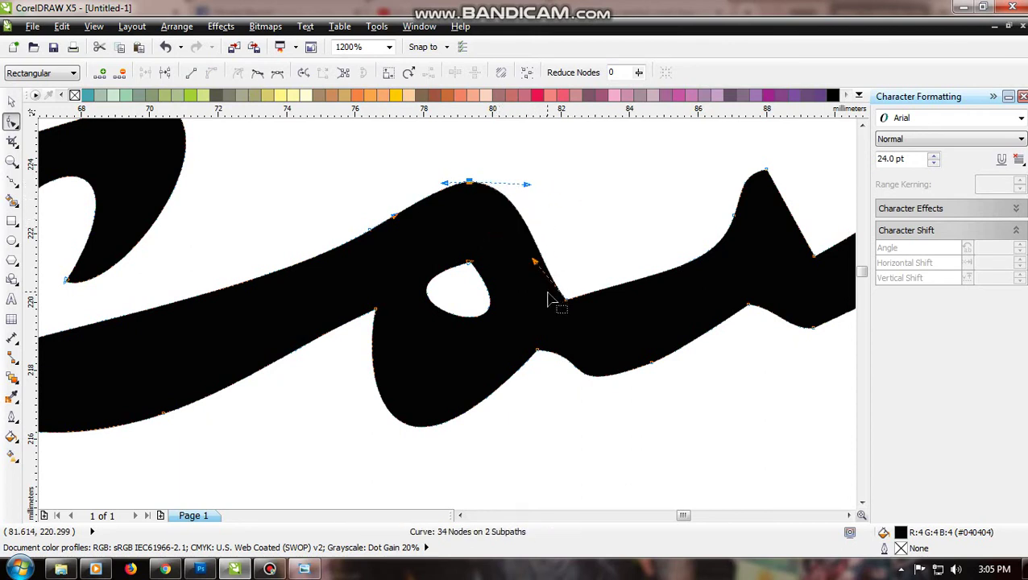
# Bow the descending edge after the loop letter's peak outward into a full, rounded curve
pyautogui.click(558, 298)
pyautogui.click(557, 296)
pyautogui.moveTo(556, 251)
pyautogui.mouseDown()
pyautogui.moveTo(549, 257)
pyautogui.moveTo(573, 256)
pyautogui.mouseUp()
pyautogui.click(587, 233)
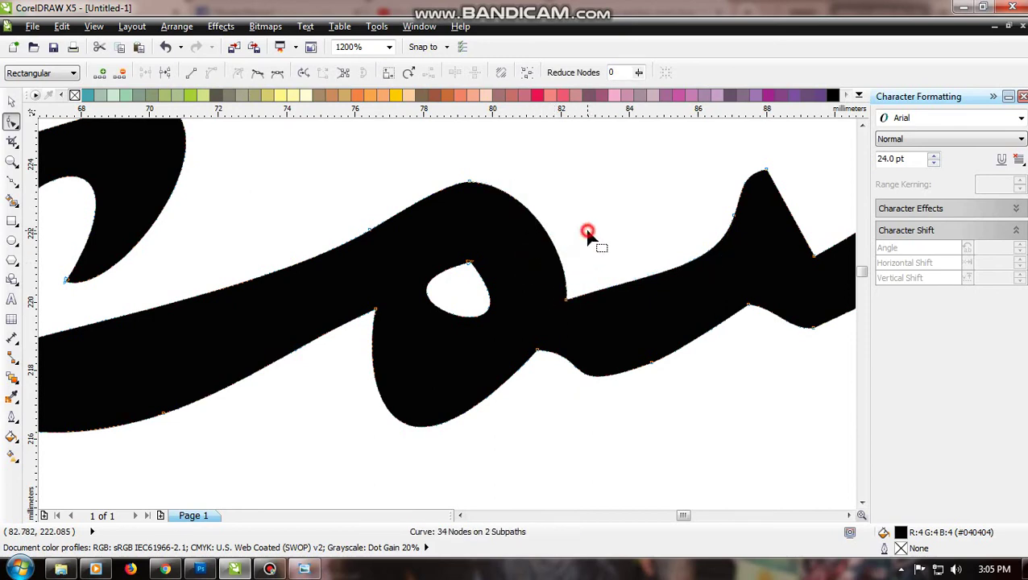
# Delete the node on the rising edge before the loop's peak, then reshape that edge with the K-base handle and the smoothed peak node
pyautogui.moveTo(343, 205); pyautogui.dragTo(403, 248)
pyautogui.press('Delete')
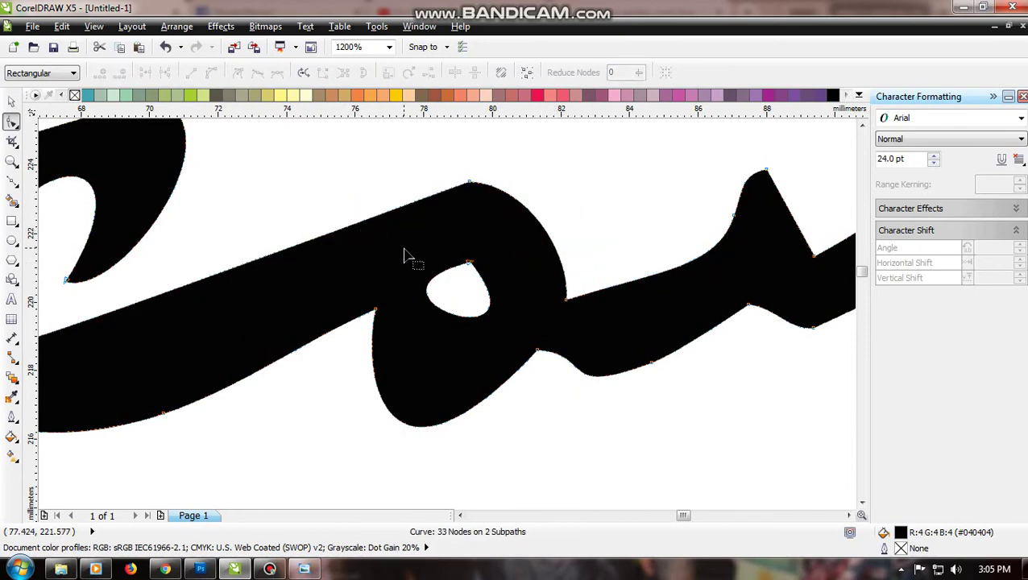
pyautogui.scroll(-1, 243, 241)
pyautogui.moveTo(141, 283); pyautogui.dragTo(211, 305)
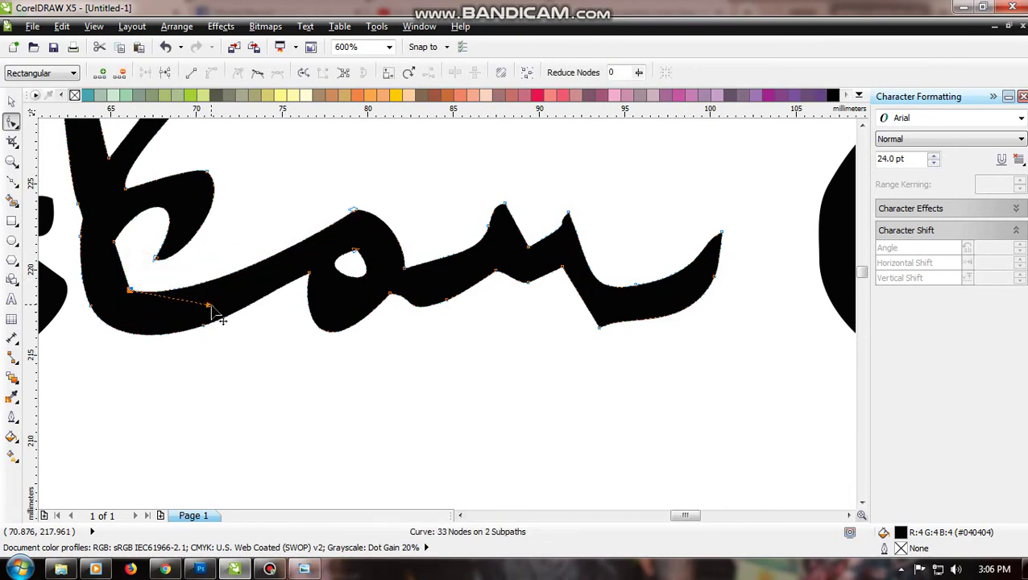
pyautogui.click(353, 209)
pyautogui.click(277, 73)
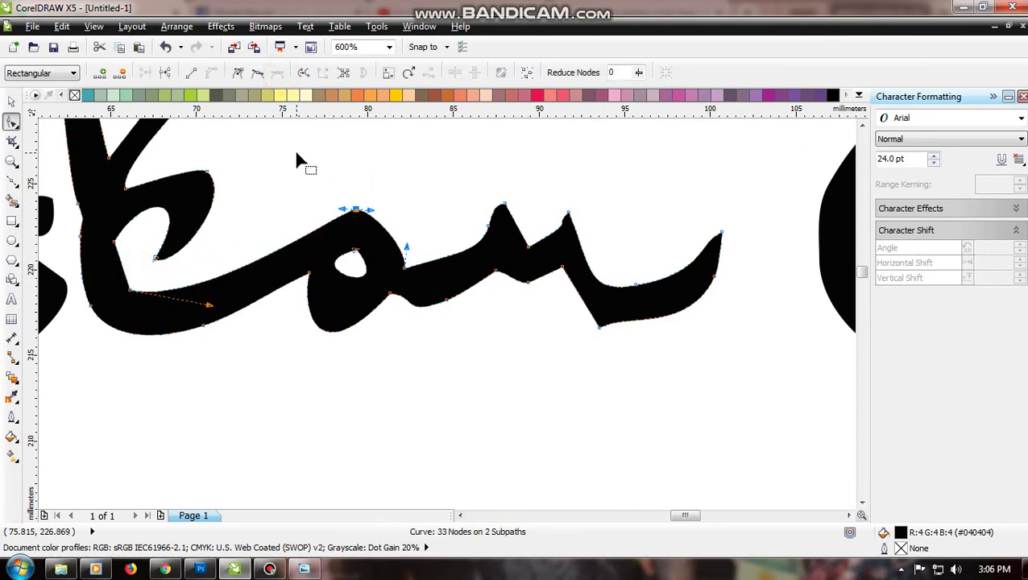
pyautogui.click(295, 150)
# Delete the node under the connecting stroke after the loop letter and shorten both neighbouring handles to smooth the underside
pyautogui.scroll(1, 382, 282)
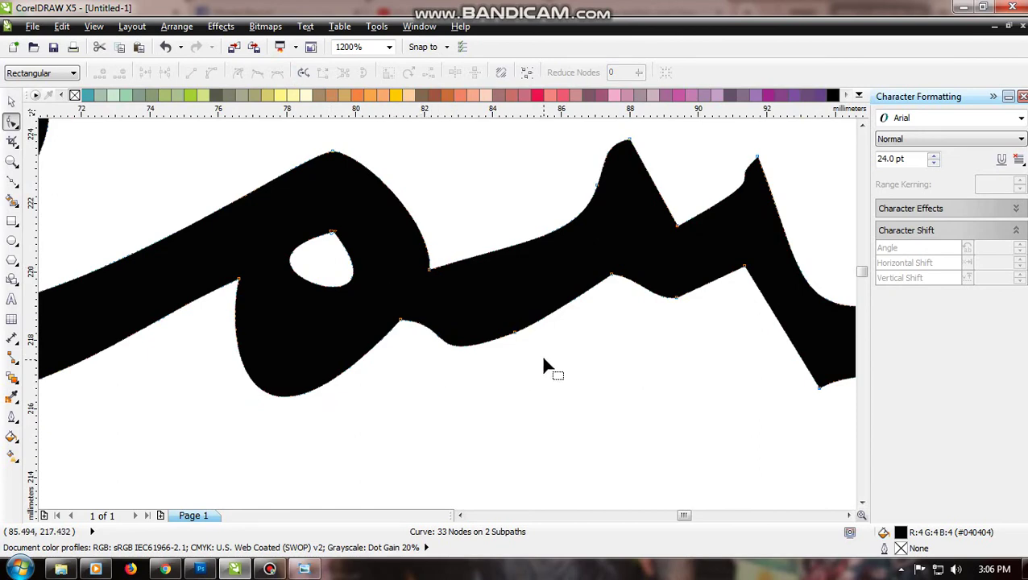
pyautogui.moveTo(543, 359); pyautogui.dragTo(488, 322)
pyautogui.press('Delete')
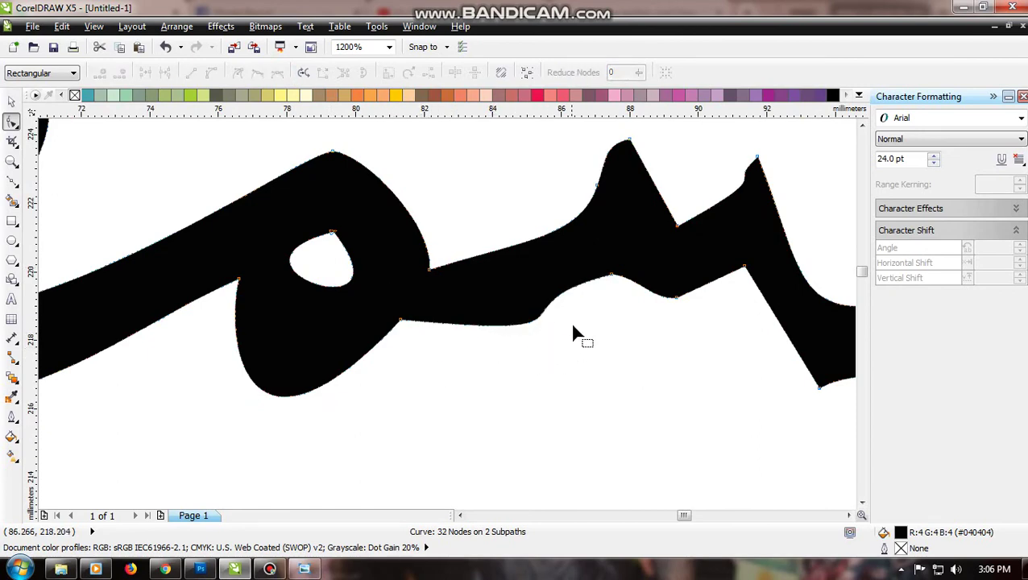
pyautogui.click(617, 294)
pyautogui.scroll(-3, 547, 322)
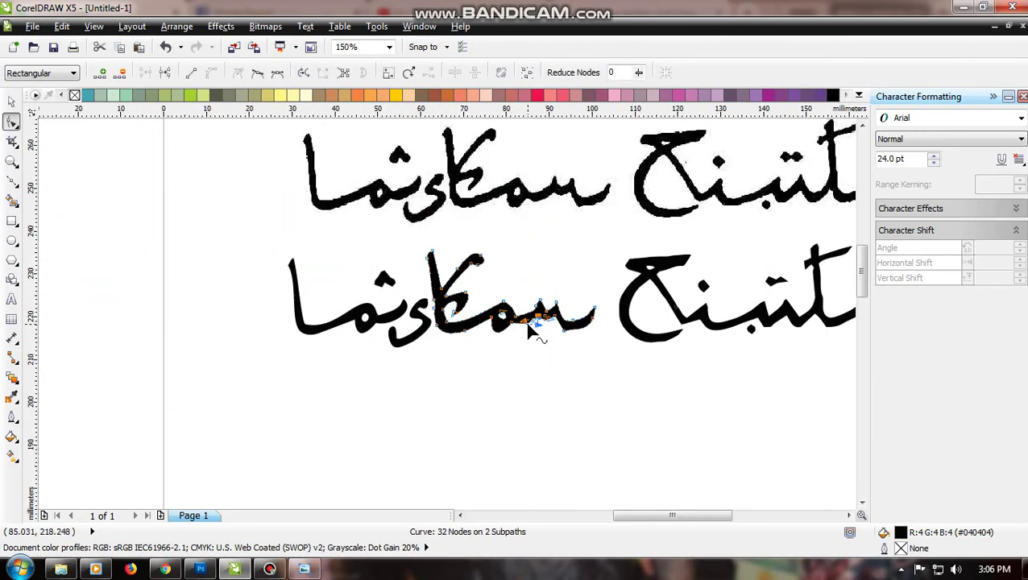
pyautogui.scroll(4, 526, 326)
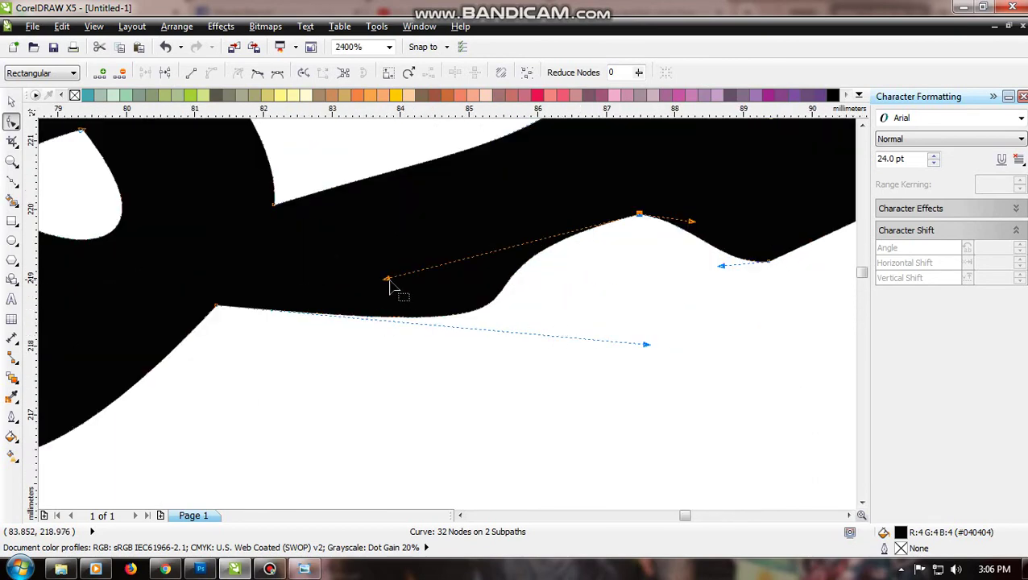
pyautogui.moveTo(389, 282); pyautogui.dragTo(570, 233)
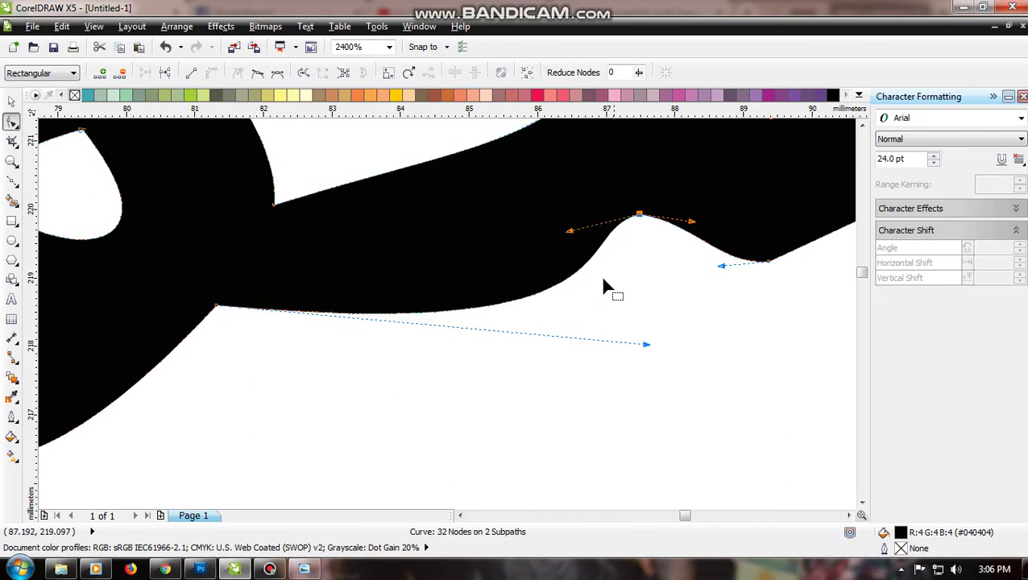
pyautogui.moveTo(646, 344); pyautogui.dragTo(463, 326)
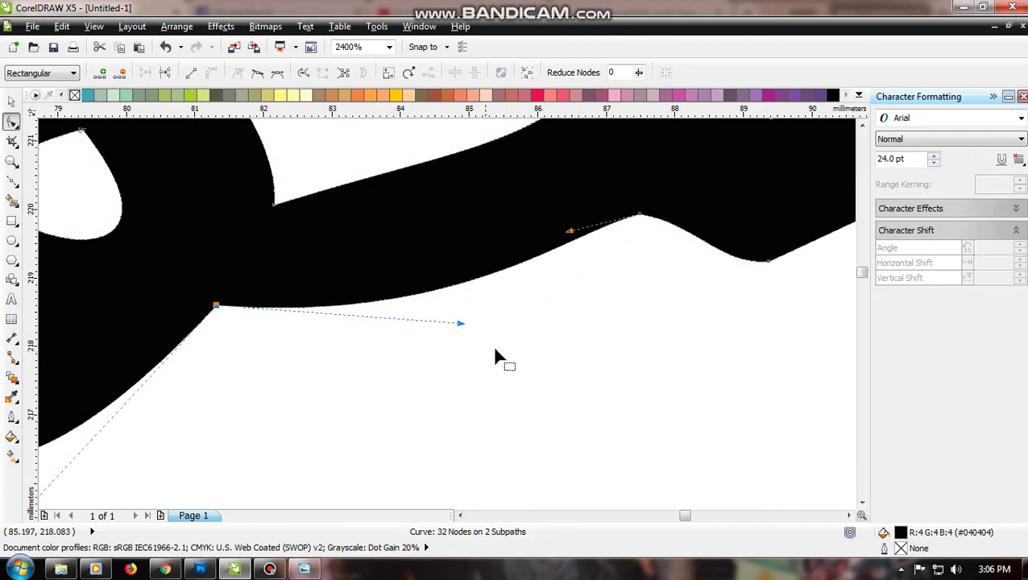
pyautogui.click(509, 357)
# Arch the connecting stroke's underside upward from the node beside the loop to make the stroke thinner
pyautogui.scroll(-2, 509, 357)
pyautogui.scroll(-5, 511, 361)
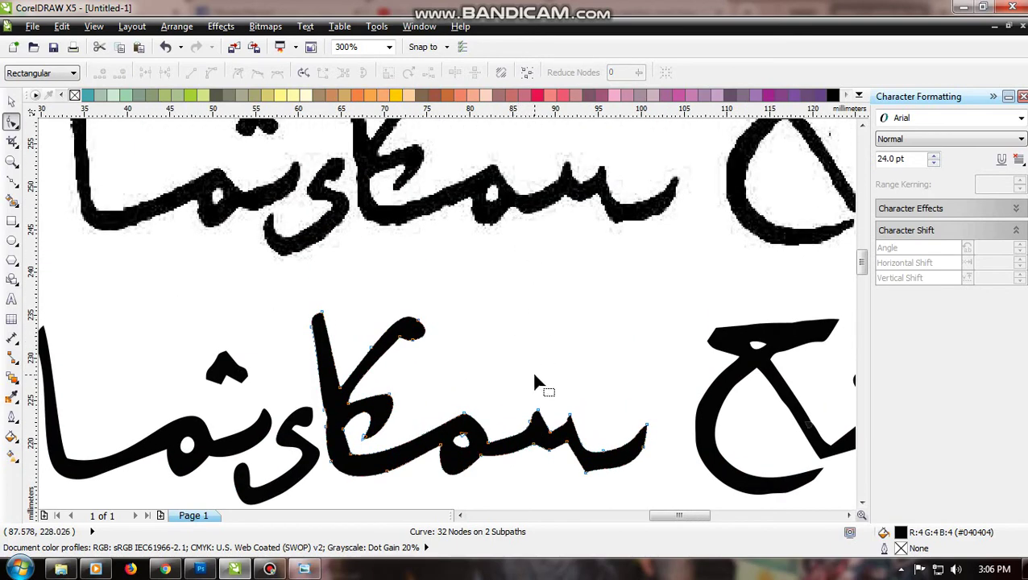
pyautogui.scroll(1, 490, 479)
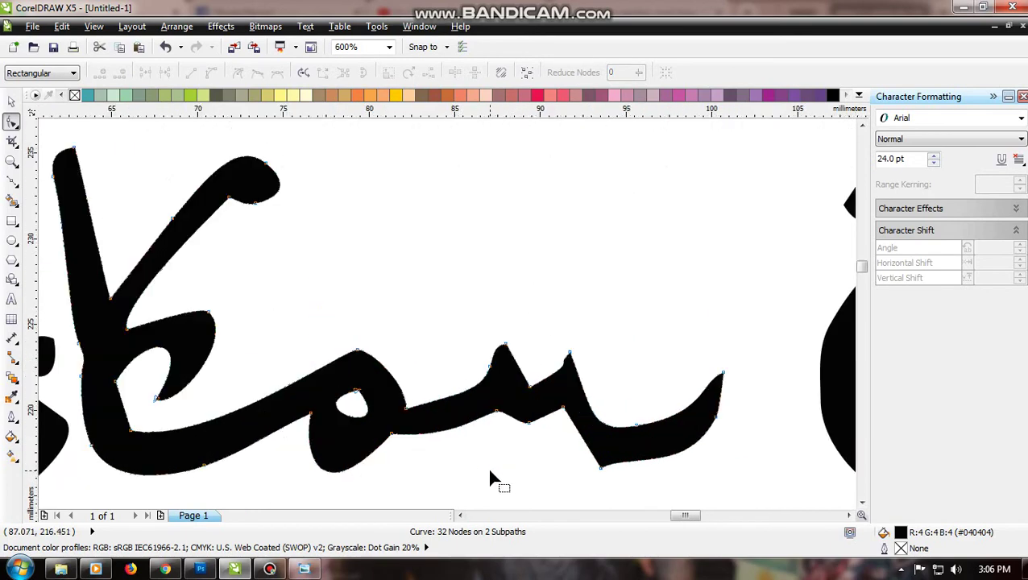
pyautogui.scroll(1, 489, 479)
pyautogui.moveTo(339, 427); pyautogui.dragTo(339, 428)
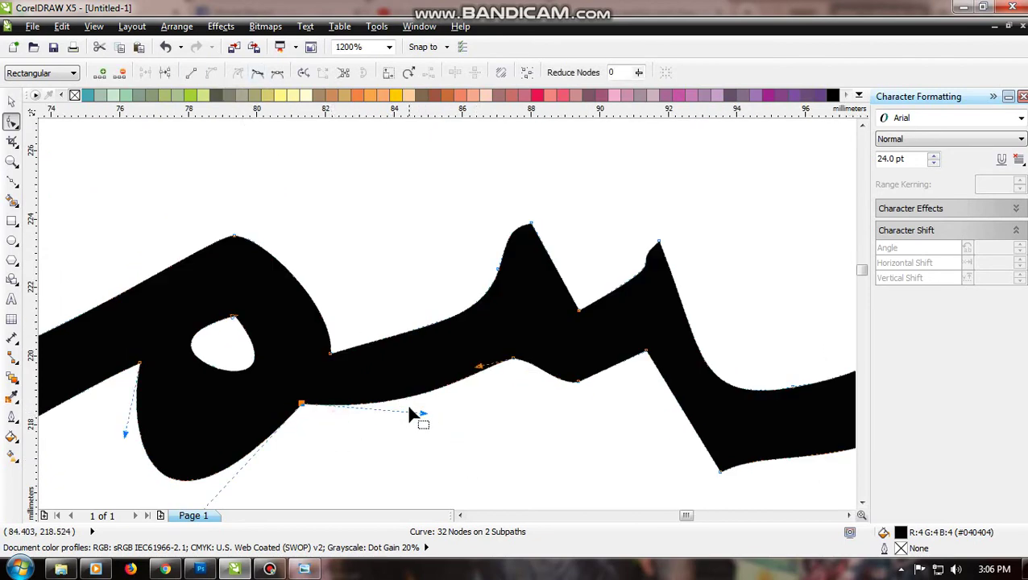
pyautogui.moveTo(421, 416); pyautogui.dragTo(362, 374)
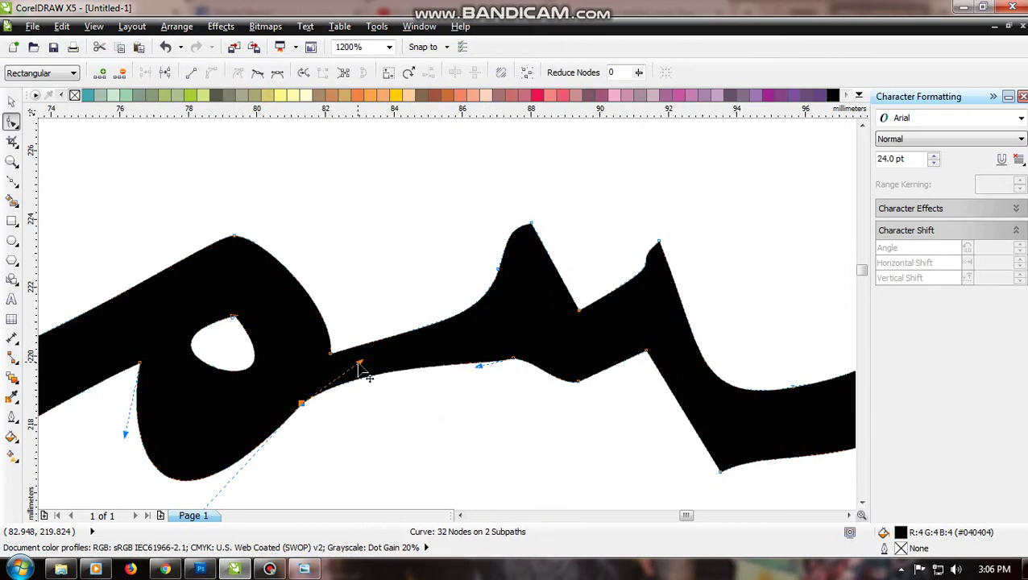
pyautogui.scroll(-1, 409, 407)
pyautogui.scroll(-1, 409, 407)
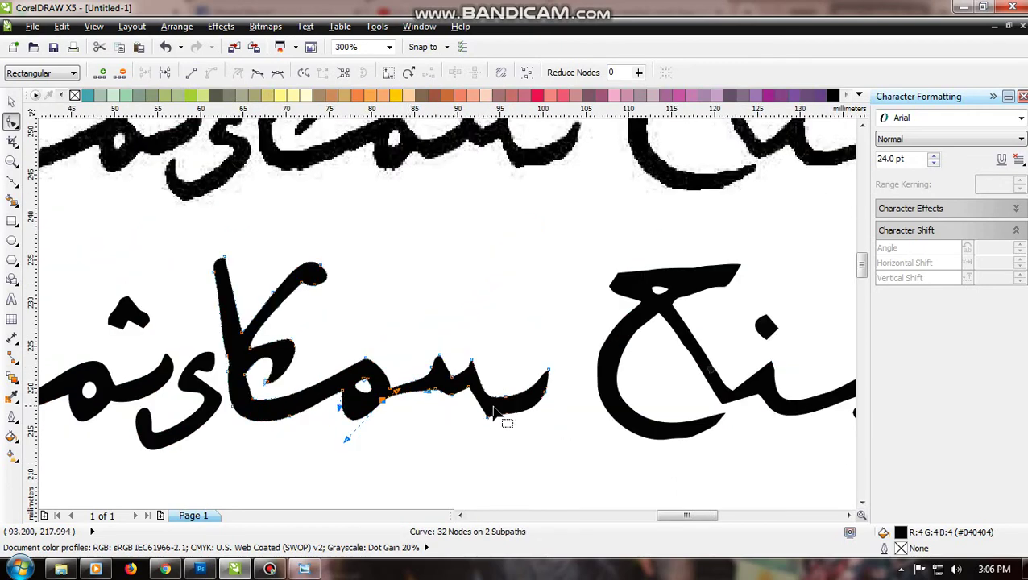
# Round the underside of the final bowl stroke from its lower corner and delete the node on its outer edge near the tip
pyautogui.scroll(1, 528, 417)
pyautogui.scroll(2, 530, 427)
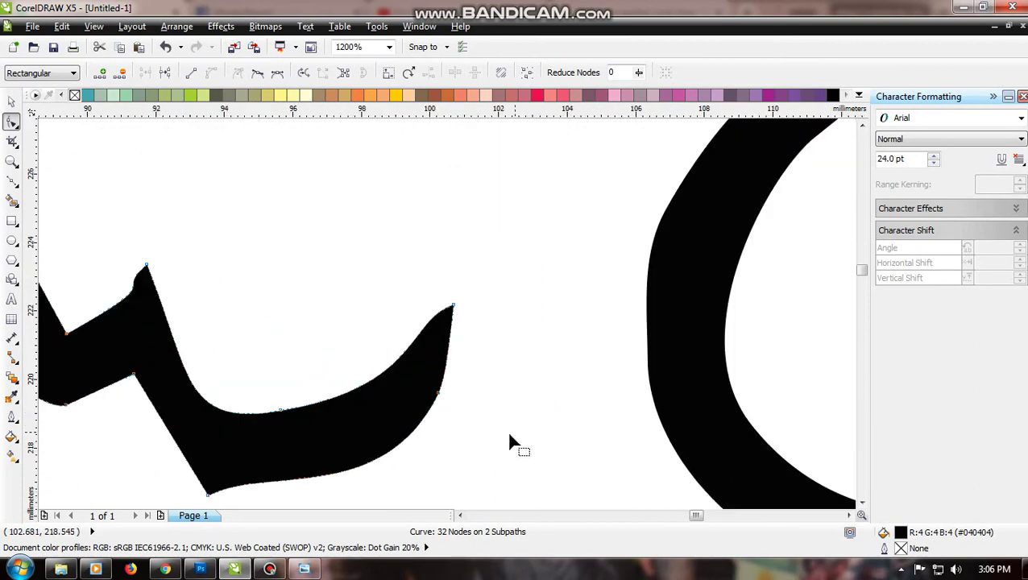
pyautogui.moveTo(241, 500); pyautogui.dragTo(193, 486)
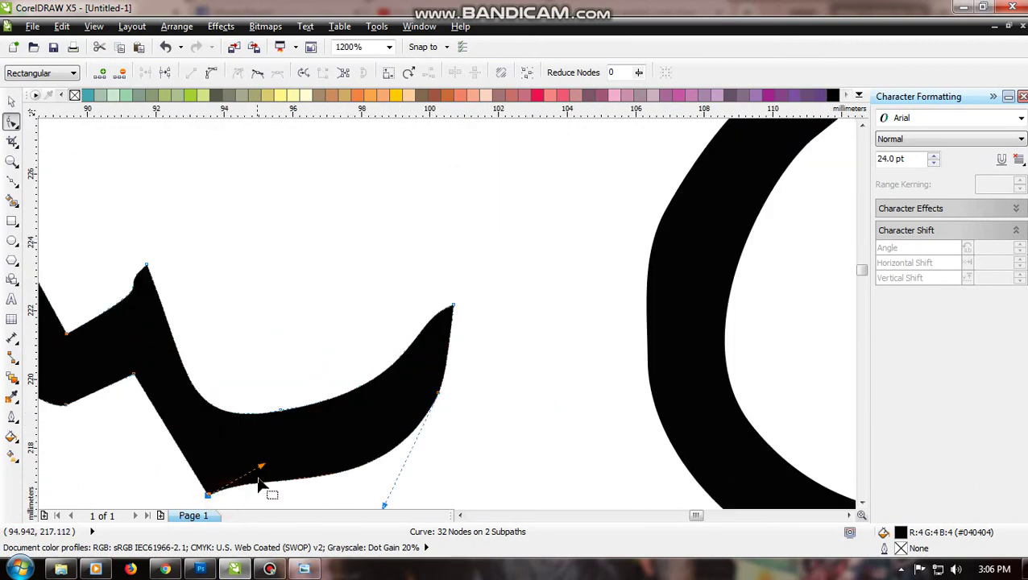
pyautogui.moveTo(266, 467)
pyautogui.mouseDown()
pyautogui.moveTo(279, 493)
pyautogui.moveTo(263, 464)
pyautogui.mouseUp()
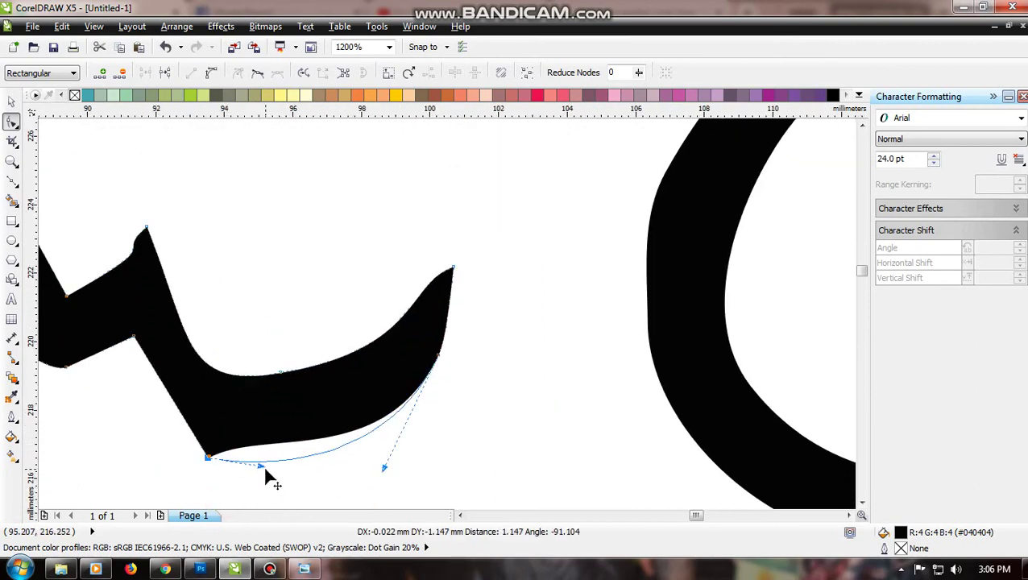
pyautogui.moveTo(457, 364); pyautogui.dragTo(406, 345)
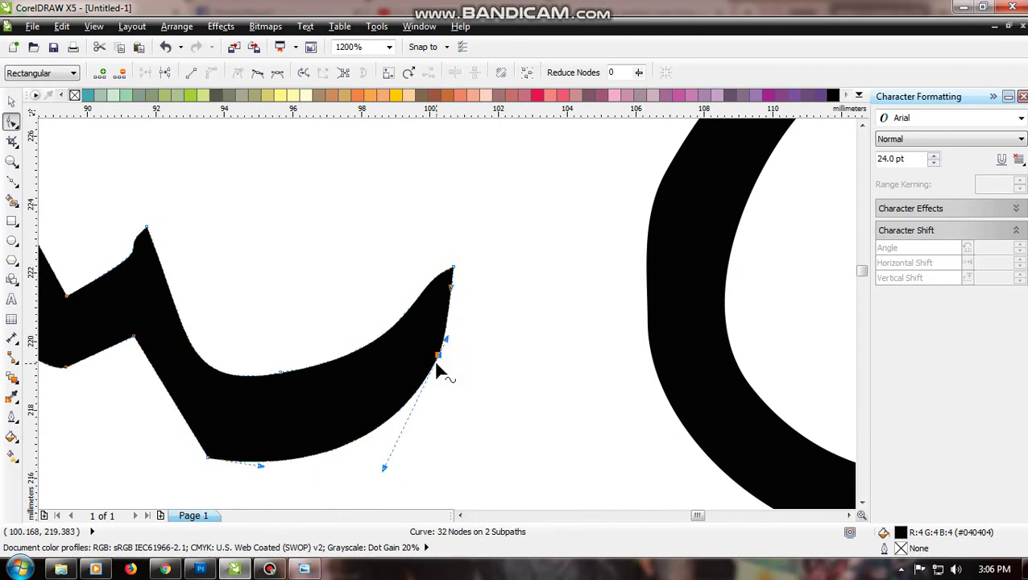
pyautogui.press('Delete')
# Delete the node on the inner edge of the final bowl stroke to simplify its curve
pyautogui.scroll(-1, 438, 361)
pyautogui.scroll(3, 409, 430)
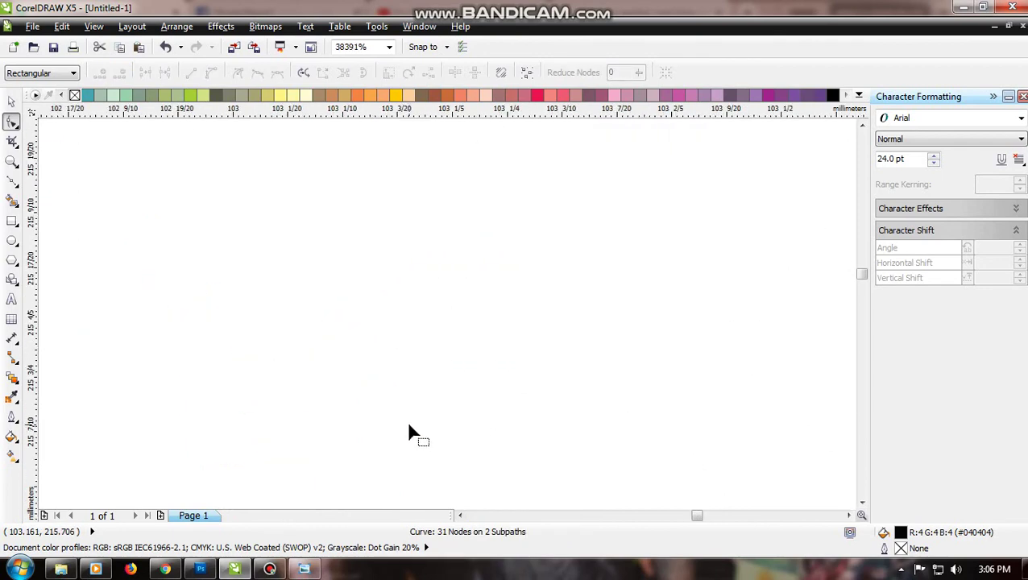
pyautogui.scroll(-2, 409, 430)
pyautogui.scroll(-1, 409, 425)
pyautogui.hscroll(-3, 339, 426)
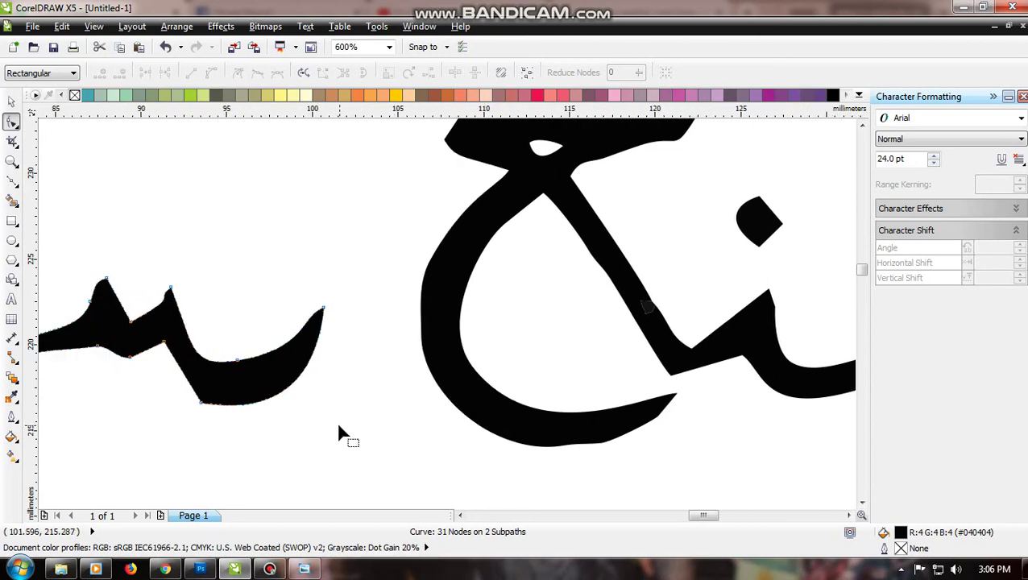
pyautogui.scroll(-1, 260, 423)
pyautogui.scroll(1, 259, 430)
pyautogui.hscroll(-3, 256, 425)
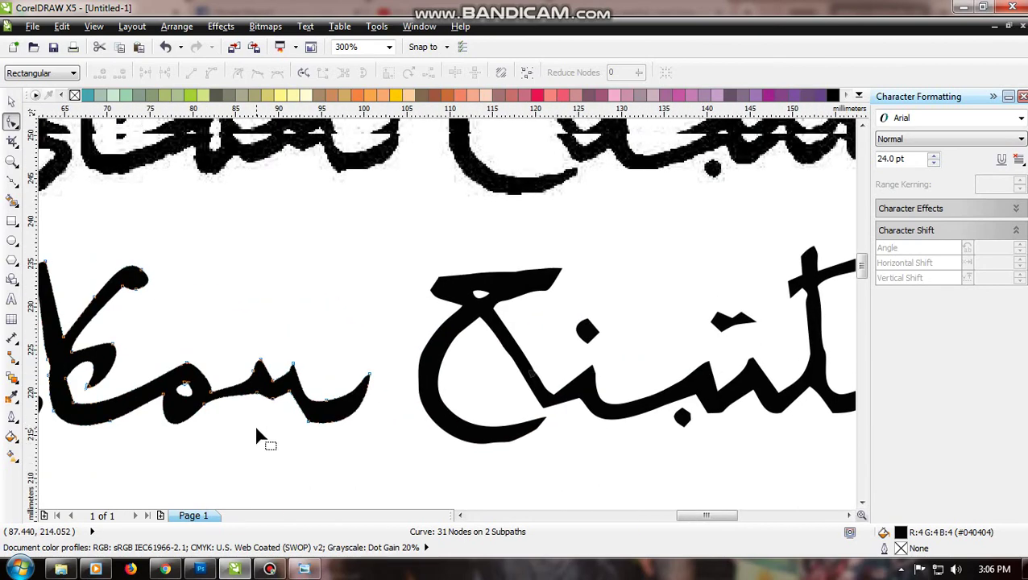
pyautogui.scroll(1, 344, 418)
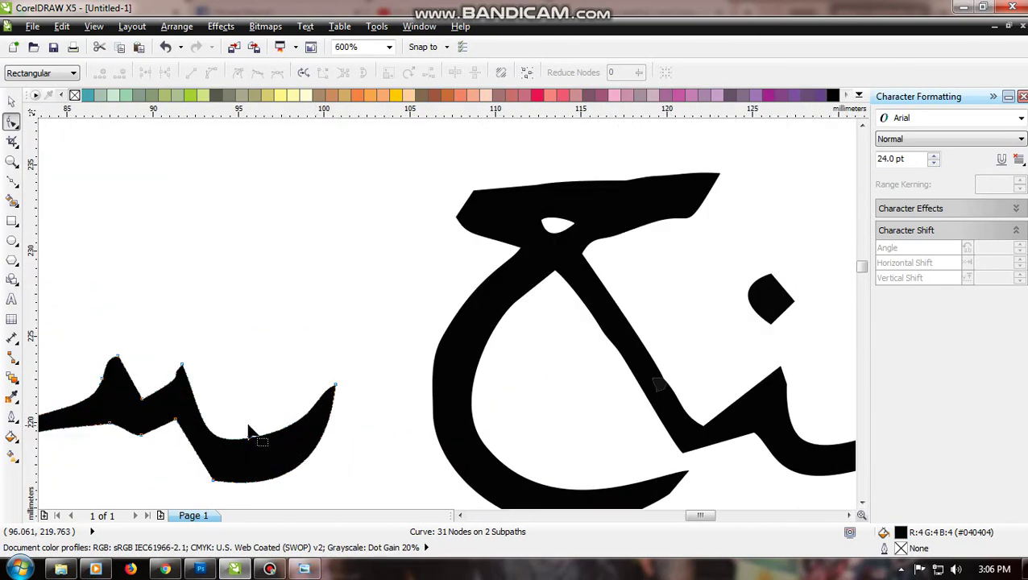
pyautogui.press('Delete')
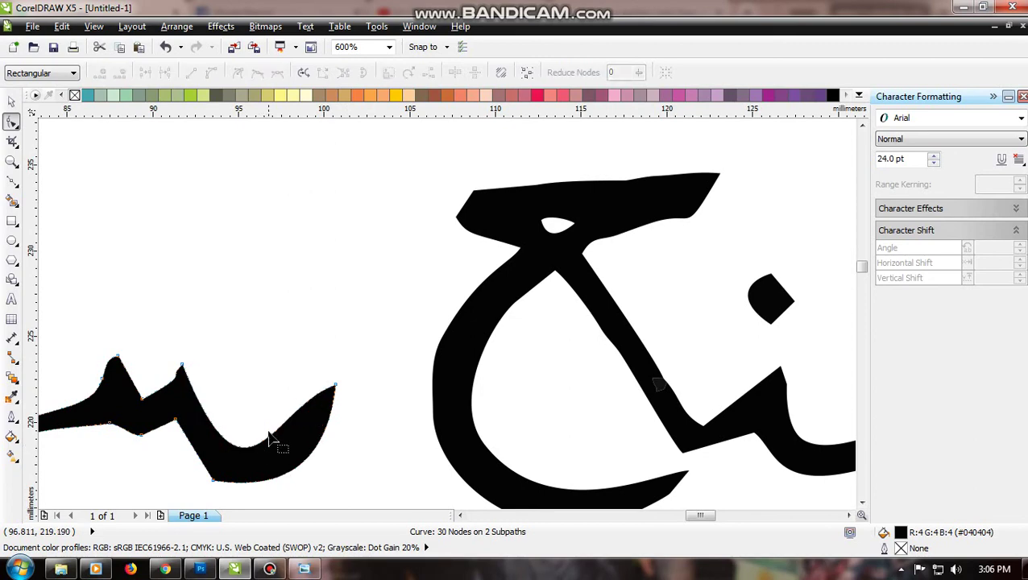
# Make the final bowl's inner curve shallower by adjusting the handles at its tip and at the second tooth's peak
pyautogui.scroll(-1, 270, 439)
pyautogui.scroll(-1, 271, 435)
pyautogui.scroll(3, 230, 425)
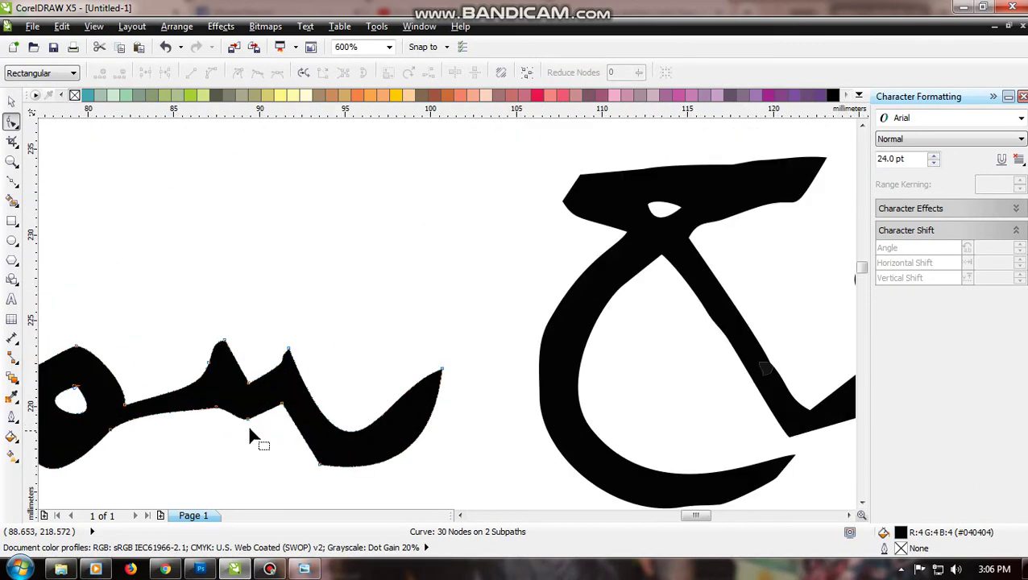
pyautogui.moveTo(522, 290); pyautogui.dragTo(603, 369)
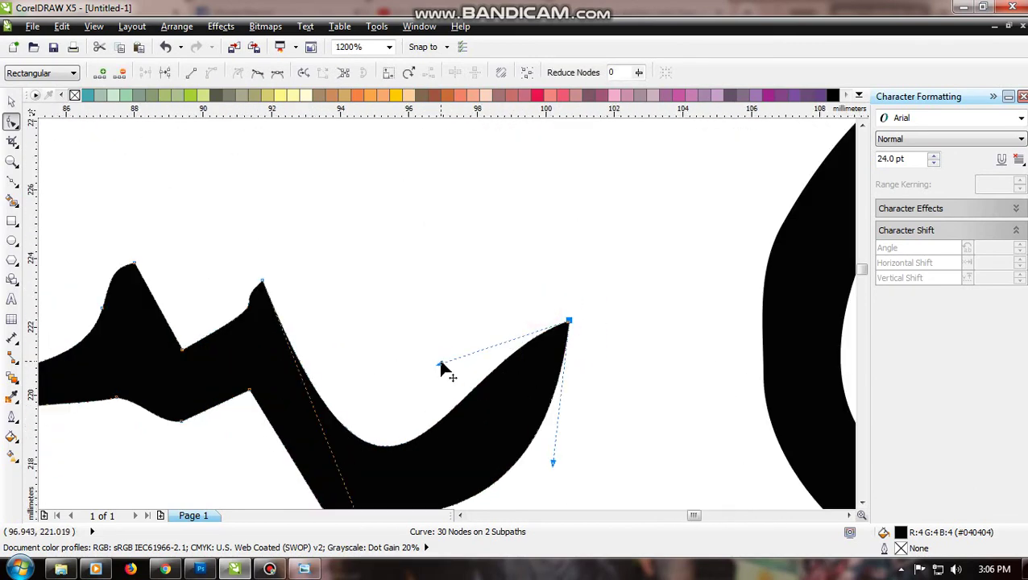
pyautogui.moveTo(442, 368); pyautogui.dragTo(479, 343)
pyautogui.scroll(-2, 414, 403)
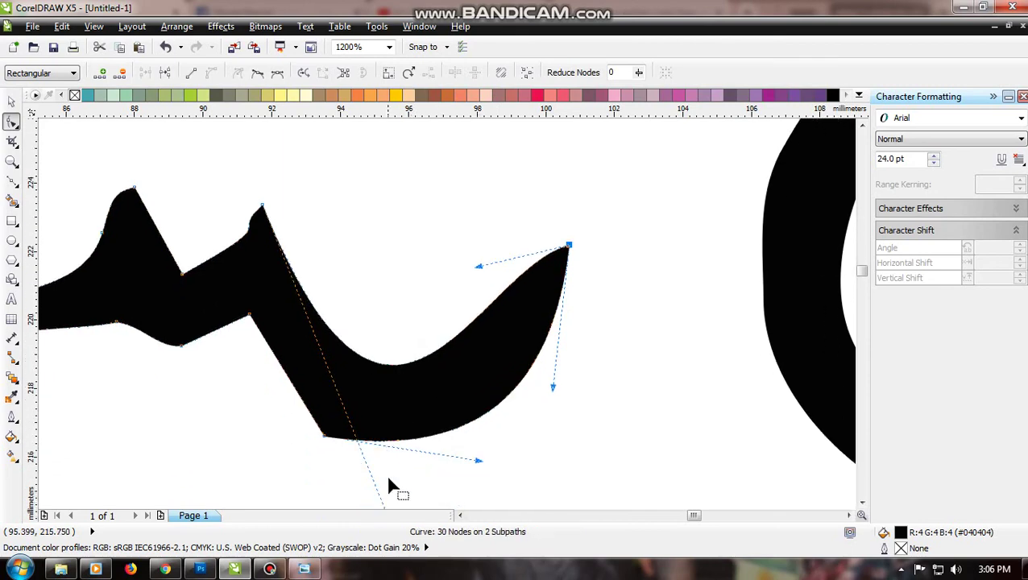
pyautogui.scroll(-1, 399, 463)
pyautogui.moveTo(392, 480); pyautogui.dragTo(392, 406)
pyautogui.click(459, 469)
# Deepen the final bowl's inner curve slightly from the second tooth's peak and straighten the edge leading to the tip
pyautogui.scroll(2, 460, 472)
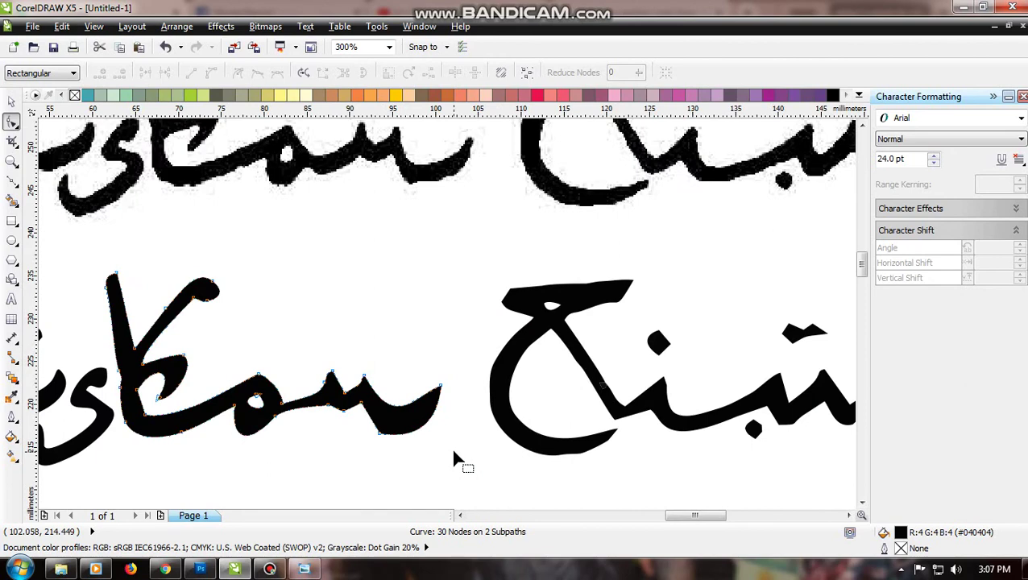
pyautogui.scroll(1, 379, 436)
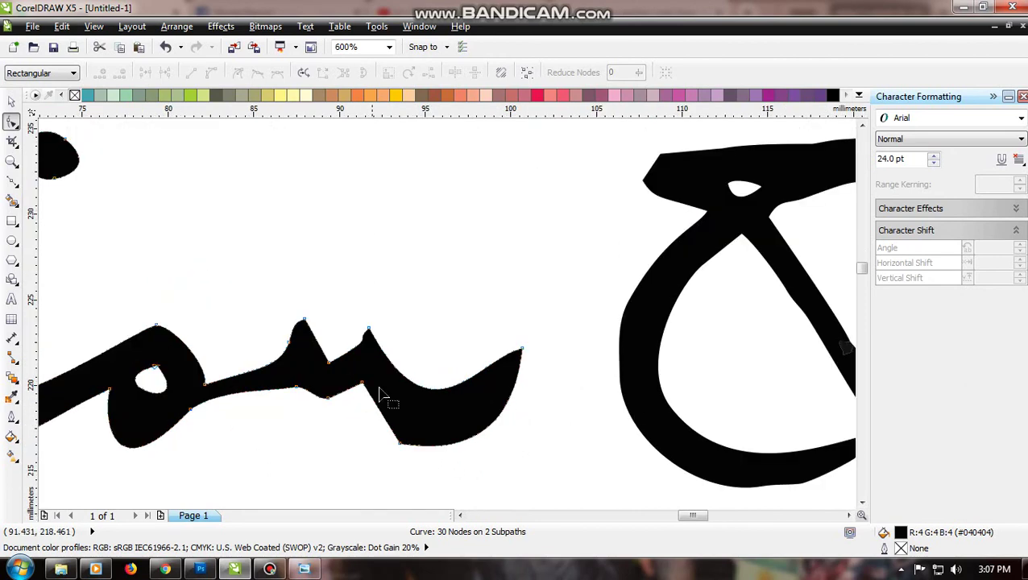
pyautogui.click(370, 329)
pyautogui.moveTo(431, 444); pyautogui.dragTo(437, 471)
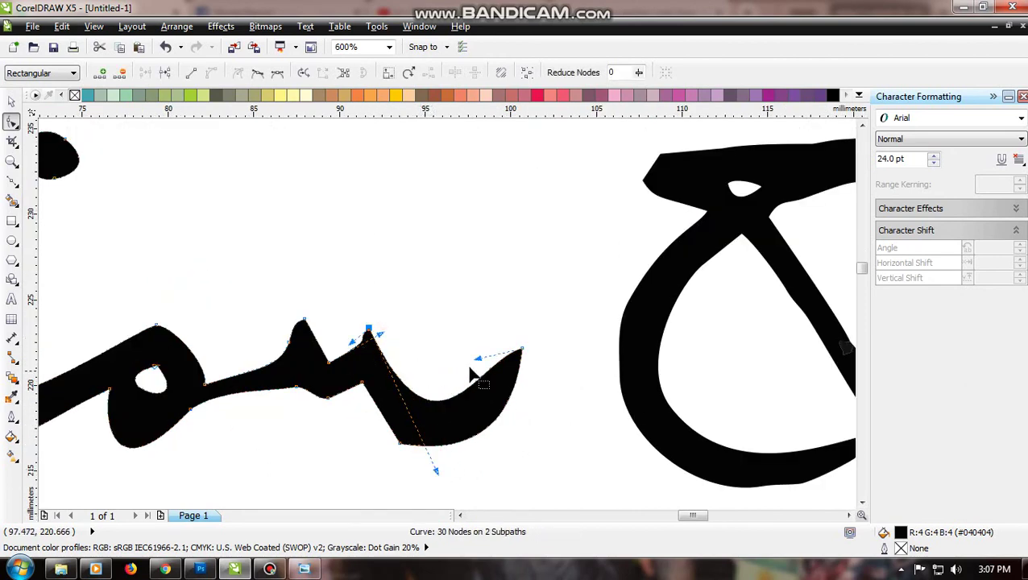
pyautogui.moveTo(477, 359); pyautogui.dragTo(492, 370)
# Delete the sharp valley node between the two teeth before the final bowl
pyautogui.scroll(1, 351, 394)
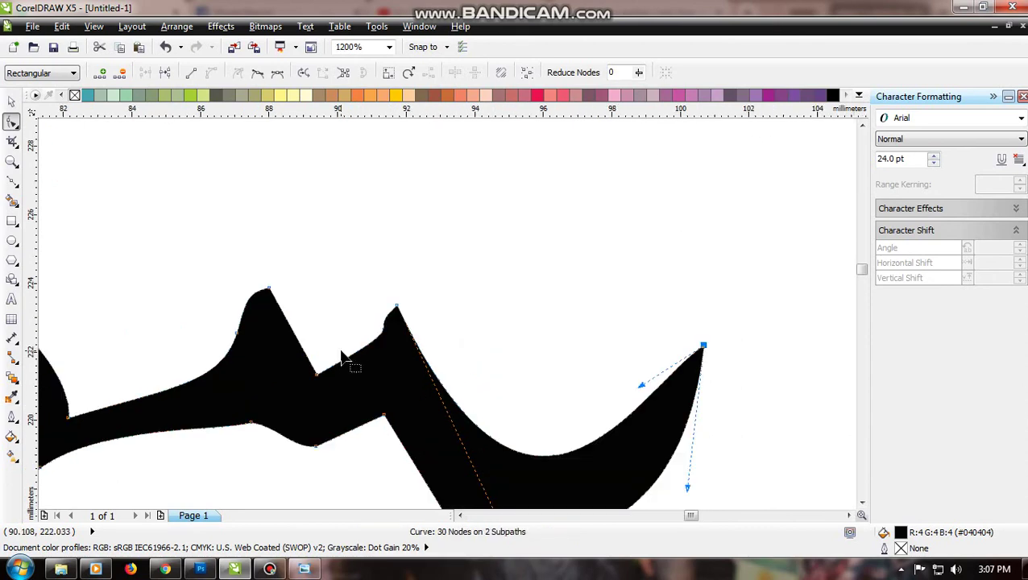
pyautogui.click(386, 295)
pyautogui.moveTo(338, 344); pyautogui.dragTo(316, 388)
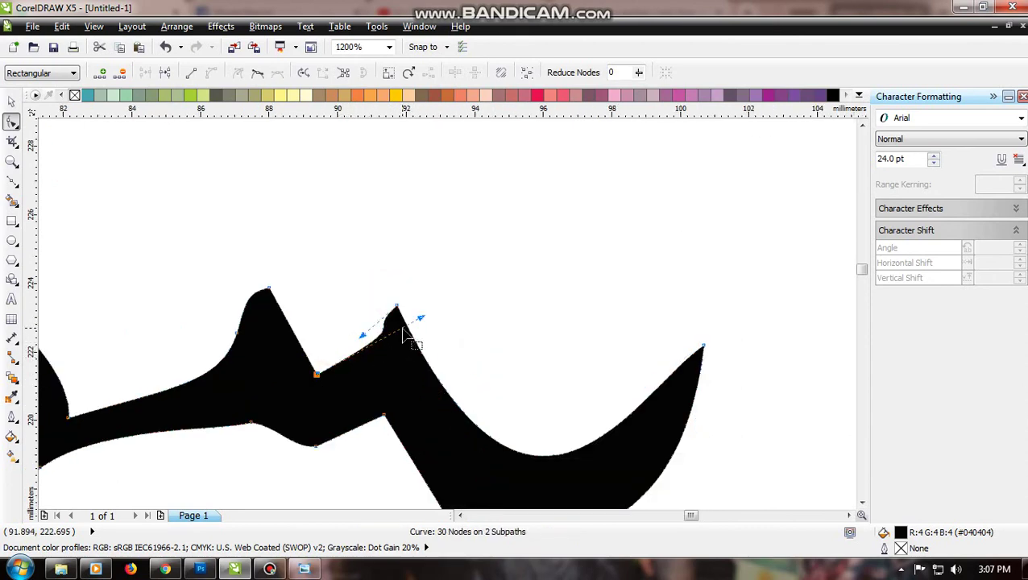
pyautogui.press('Delete')
# Curve the valley between the two teeth into a smooth arc by adjusting the handle at the first tooth's peak
pyautogui.scroll(-3, 396, 346)
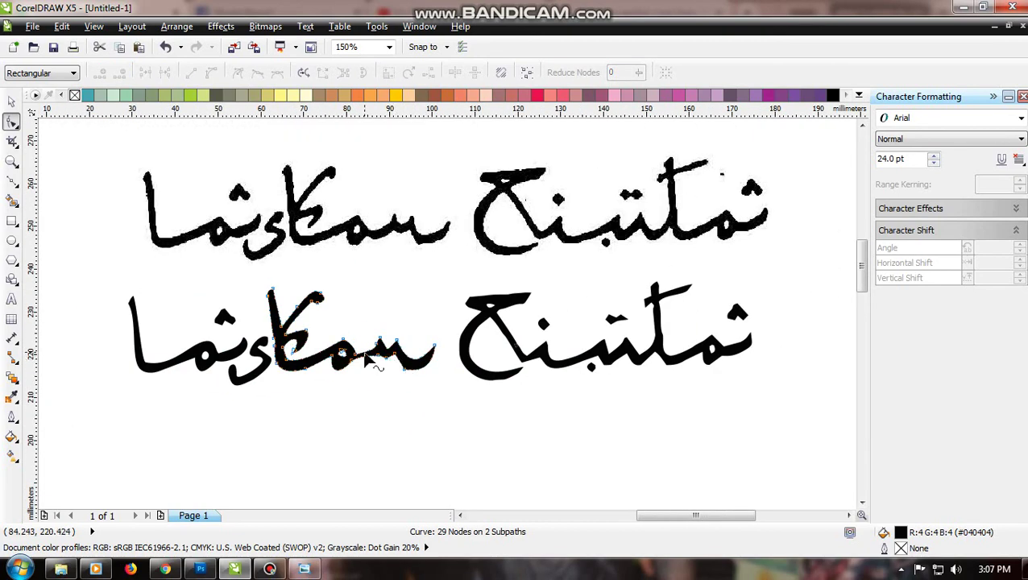
pyautogui.scroll(3, 366, 362)
pyautogui.moveTo(437, 266); pyautogui.dragTo(429, 276)
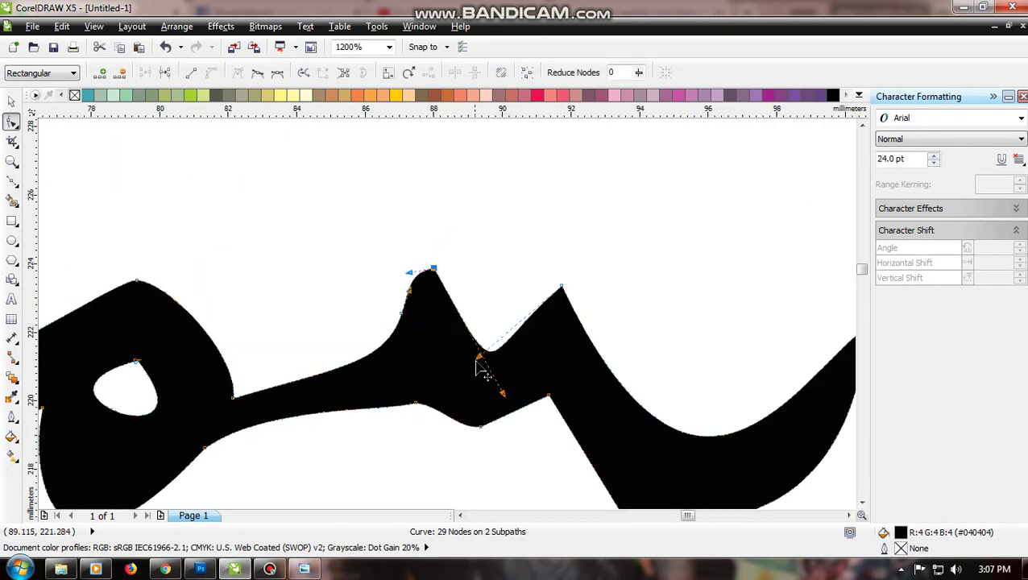
pyautogui.moveTo(480, 364); pyautogui.dragTo(453, 380)
pyautogui.click(479, 317)
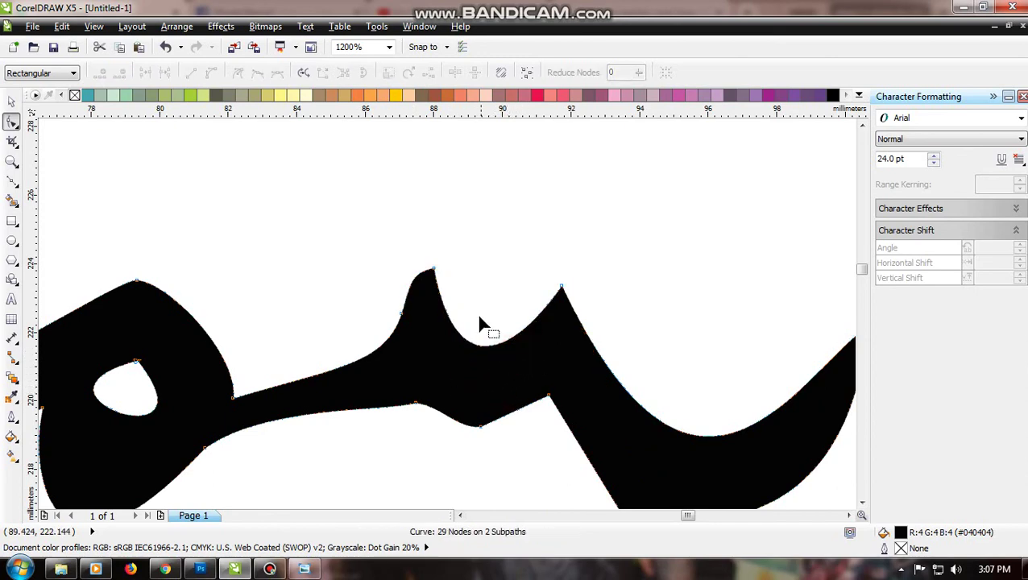
# Even out the arc between the two teeth, shifting its lowest part slightly toward the second tooth
pyautogui.moveTo(439, 294); pyautogui.dragTo(440, 295)
pyautogui.moveTo(508, 357); pyautogui.dragTo(521, 360)
pyautogui.click(477, 368)
pyautogui.scroll(-5, 483, 382)
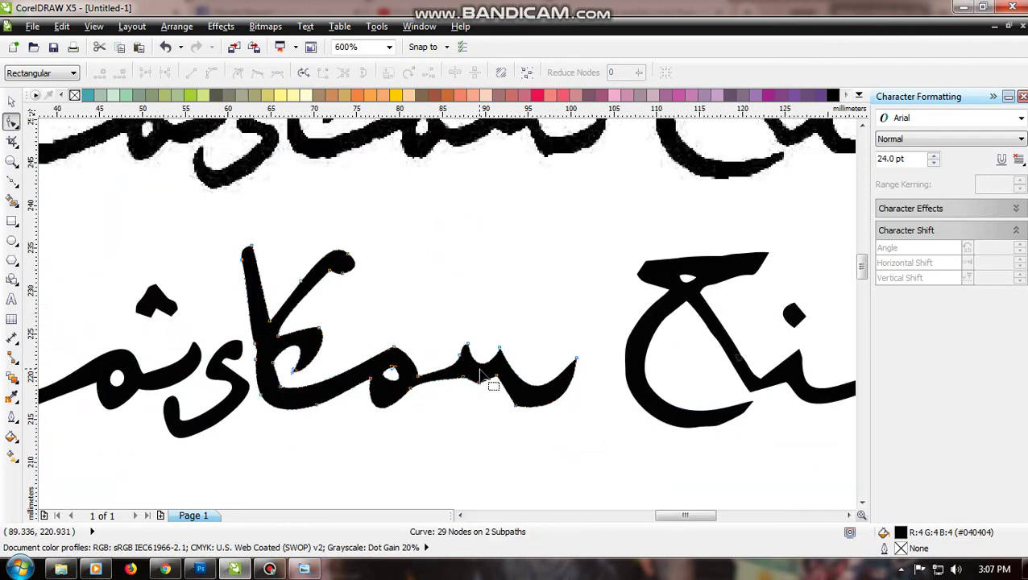
# Delete the extra node on the first tooth's outer slope and curve the slope smoothly from the loop up to the peak
pyautogui.scroll(1, 447, 379)
pyautogui.scroll(3, 442, 373)
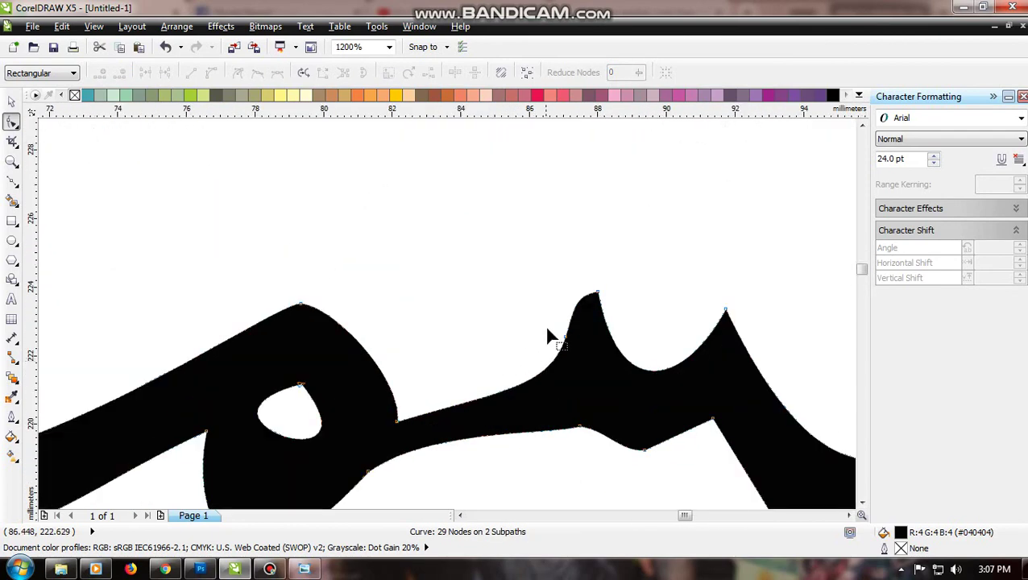
pyautogui.click(550, 321)
pyautogui.press('Delete')
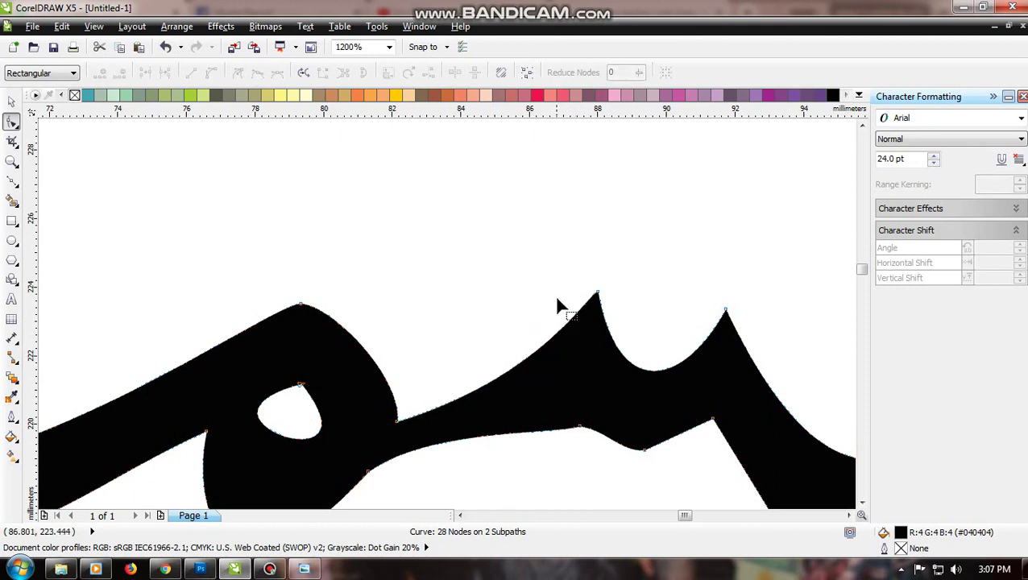
pyautogui.click(593, 292)
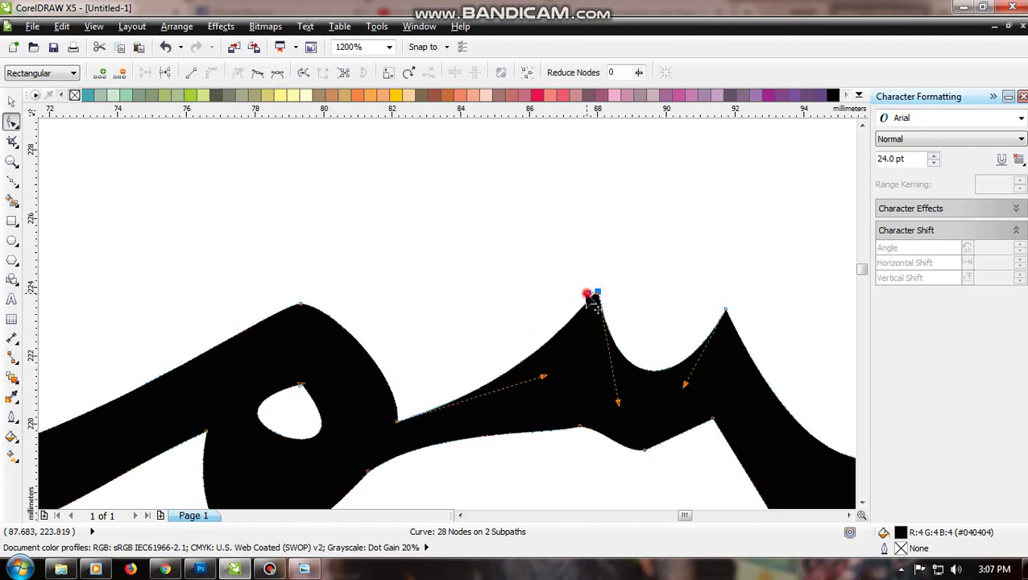
pyautogui.moveTo(591, 296); pyautogui.dragTo(596, 347)
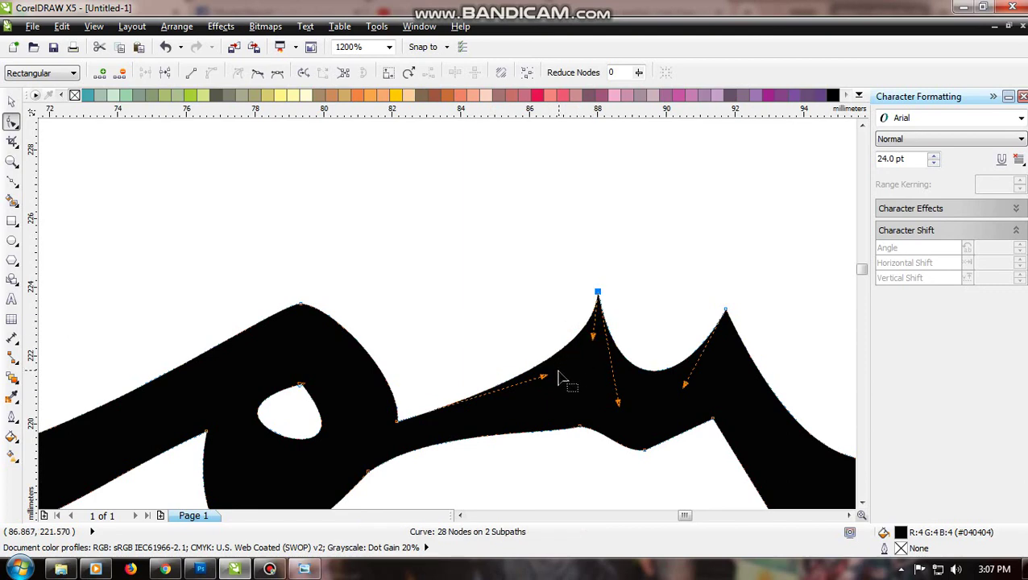
pyautogui.moveTo(543, 376); pyautogui.dragTo(537, 395)
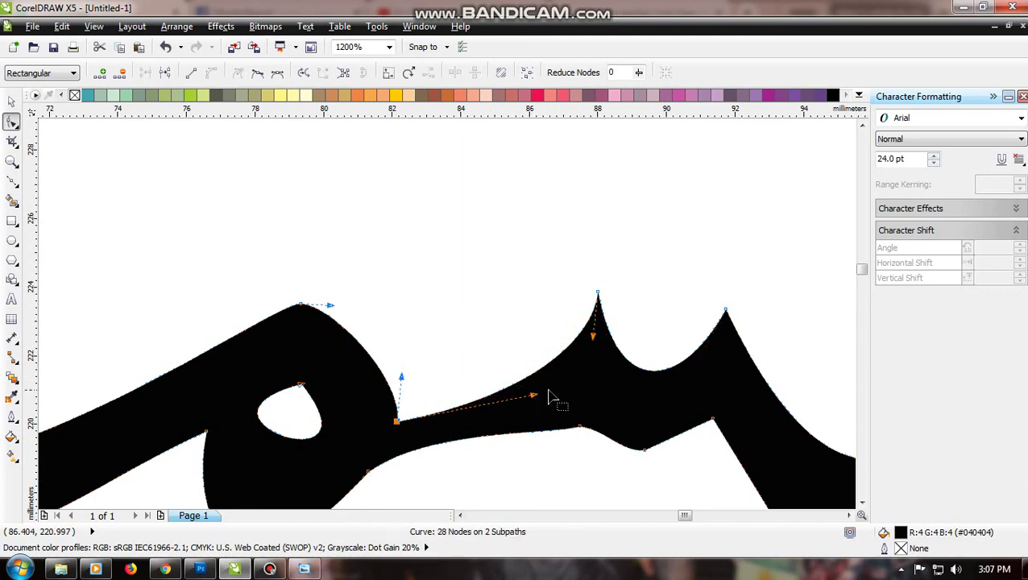
pyautogui.scroll(-1, 552, 392)
pyautogui.click(553, 423)
pyautogui.moveTo(577, 425); pyautogui.dragTo(559, 400)
pyautogui.scroll(-1, 561, 406)
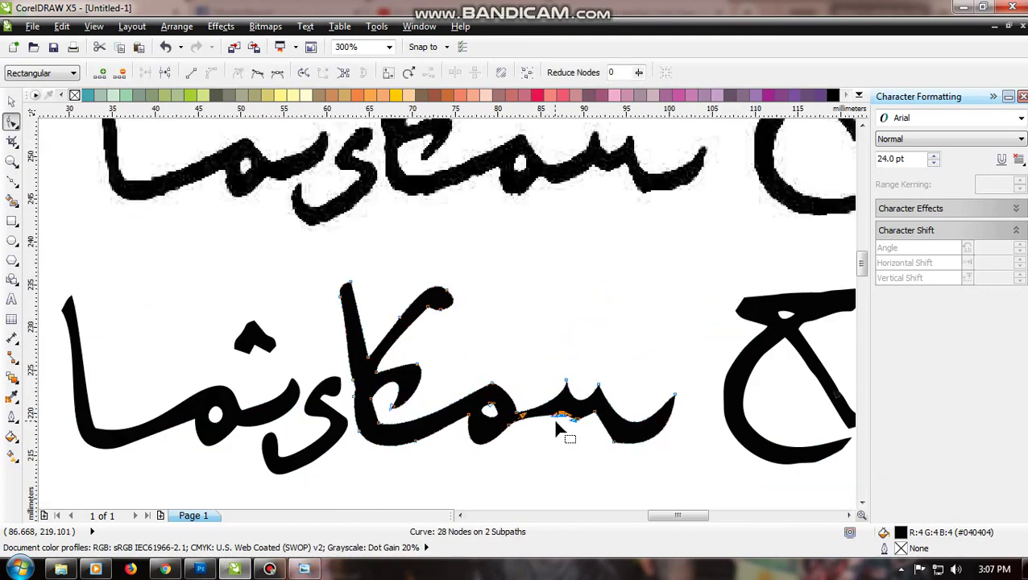
# Adjust the handles at the first tooth's peak to make the valley shallower and straighten the upper part of its outer slope
pyautogui.scroll(2, 553, 416)
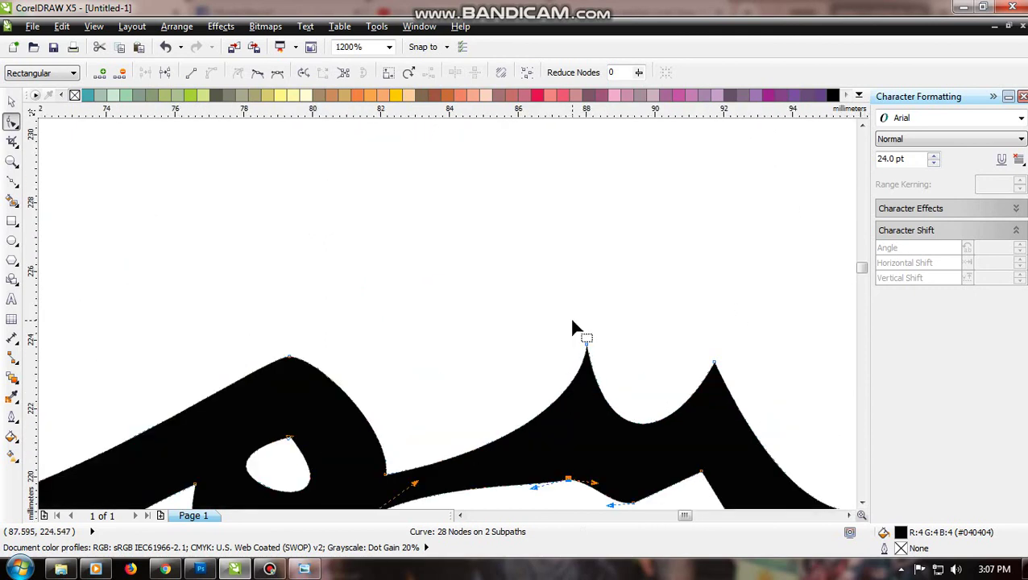
pyautogui.moveTo(575, 322); pyautogui.dragTo(612, 393)
pyautogui.moveTo(606, 455); pyautogui.dragTo(625, 427)
pyautogui.moveTo(588, 396); pyautogui.dragTo(557, 402)
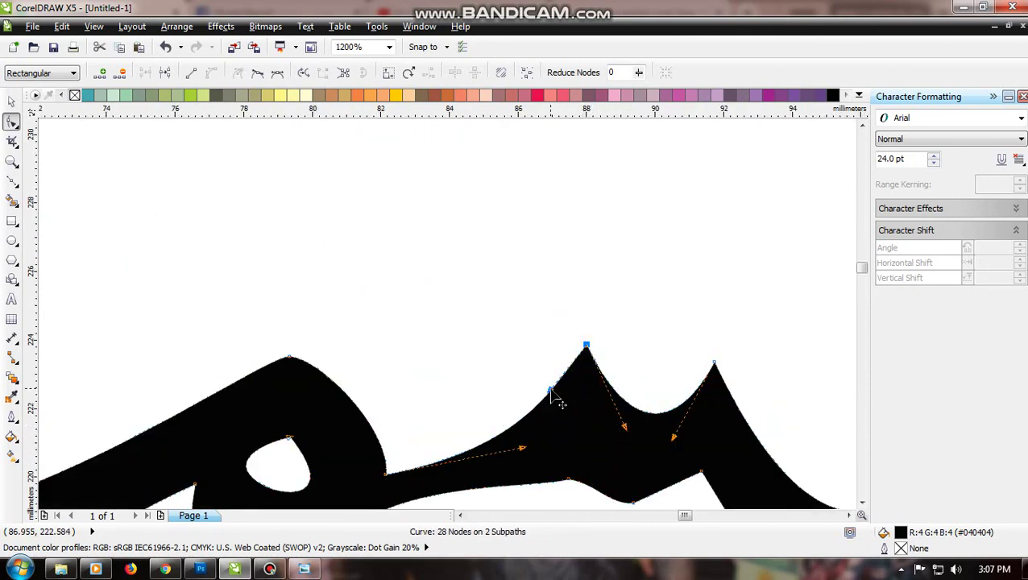
pyautogui.click(559, 339)
pyautogui.scroll(-4, 559, 339)
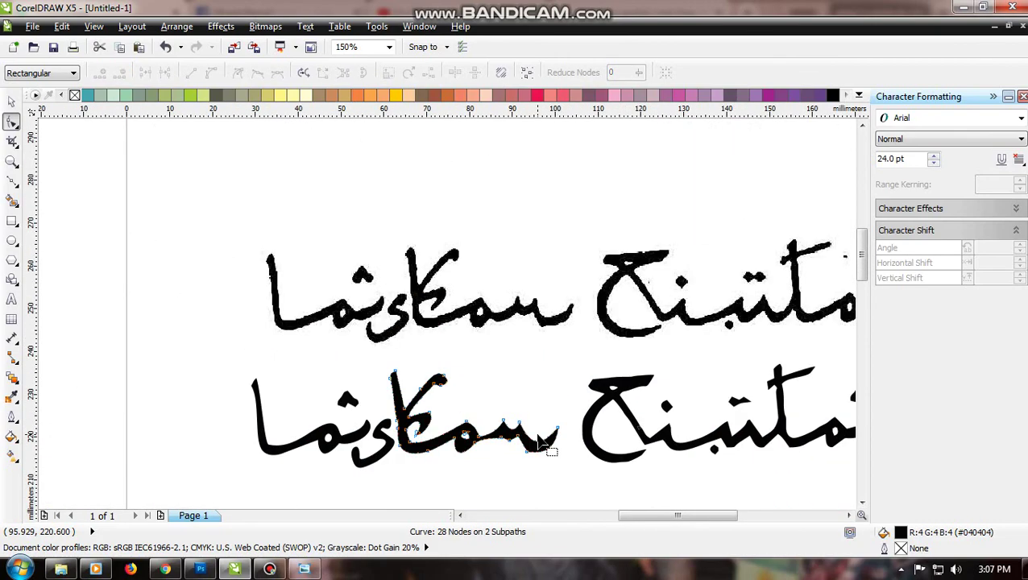